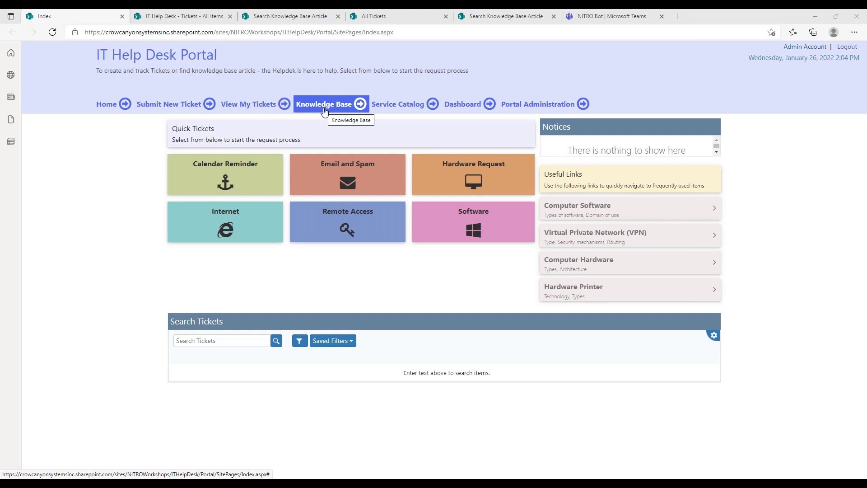
Step: Open the portal's Knowledge Base page and search the articles for "blue screen"
click(324, 111)
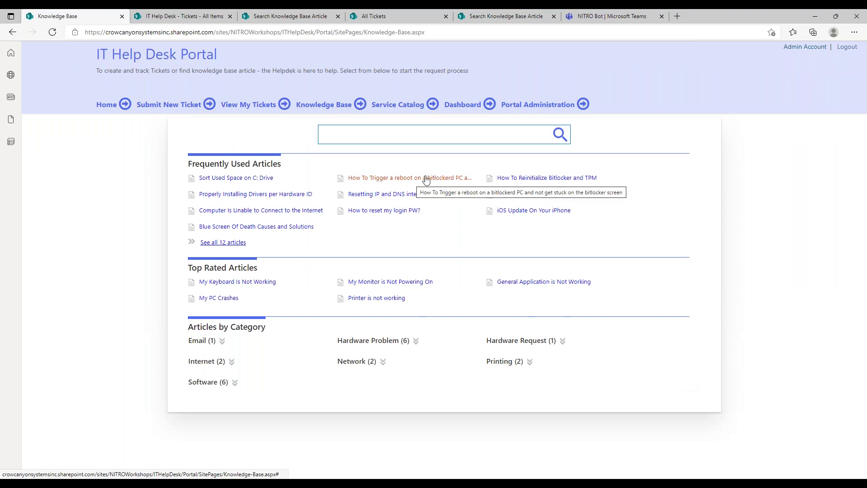
click(502, 139)
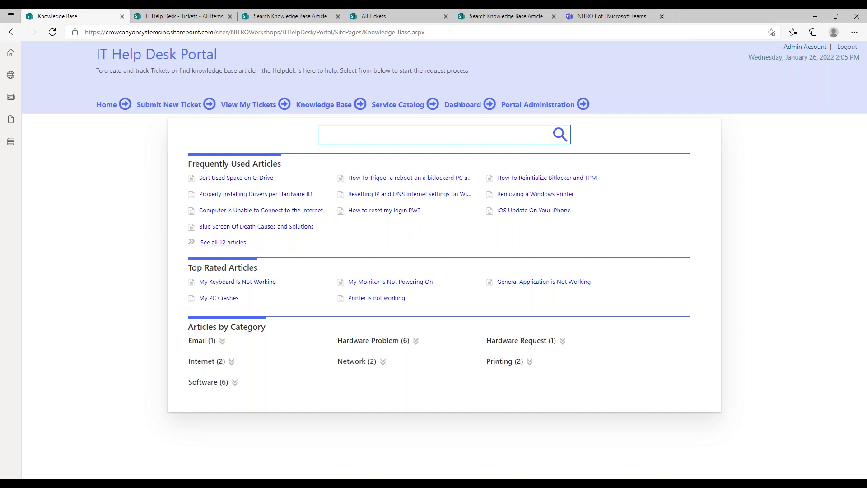
text(blue screen)
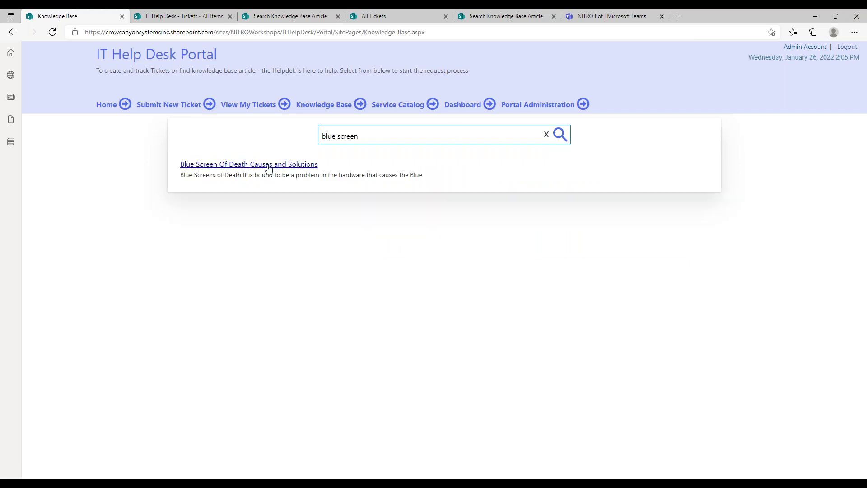
Step: Replace the knowledge base search text with "printer" and run the search
triple_click(379, 139)
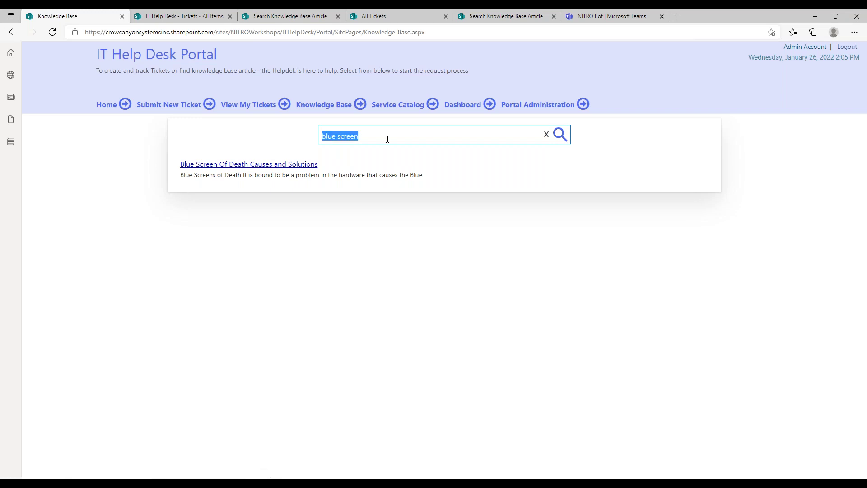
key(BackSpace)
text(prnit)
key(BackSpace)
key(BackSpace)
key(BackSpace)
key(BackSpace)
text(rinter)
key(Return)
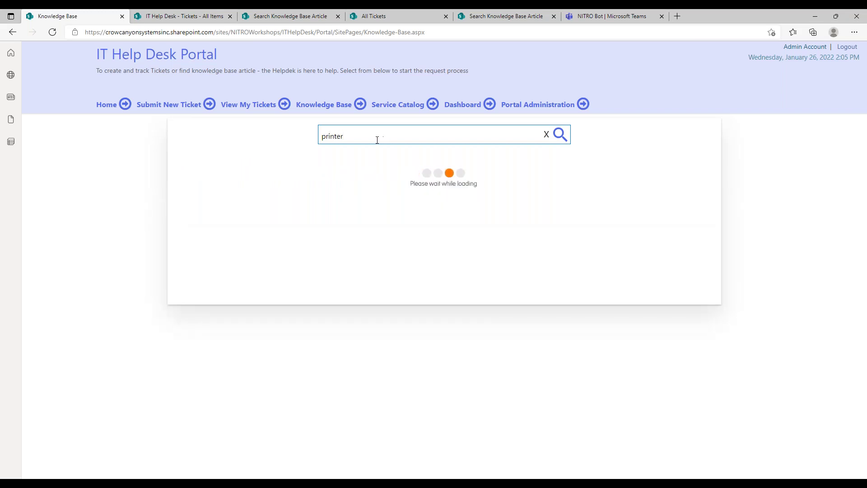
Step: Search the knowledge base for "my printer has a problem", then read and close the "Printer is not working" article
drag(362, 139, 315, 141)
text(my printer has a problem)
key(Return)
click(245, 168)
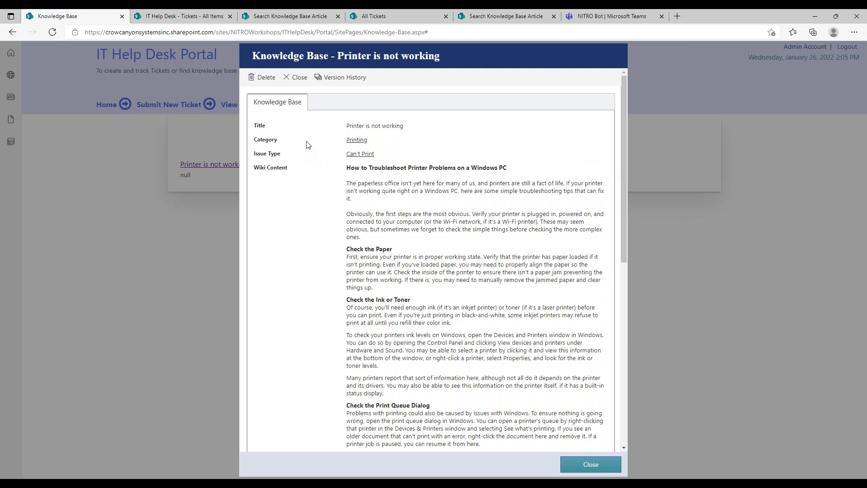
drag(623, 138, 592, 92)
click(590, 465)
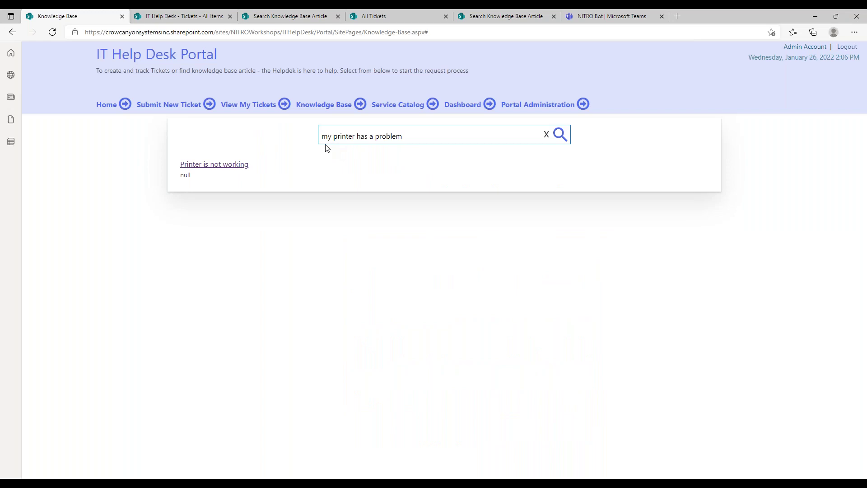
Step: Start a new portal ticket with the category Hardware Problem and the issue type Desktop
click(153, 111)
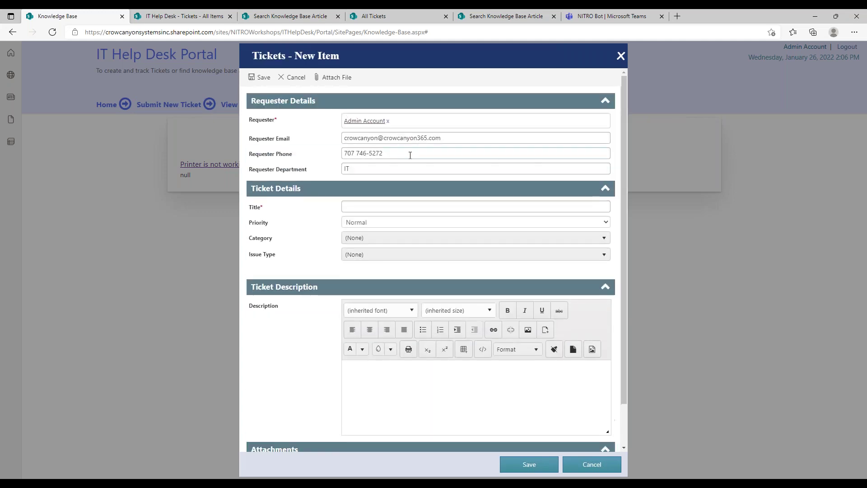
click(381, 239)
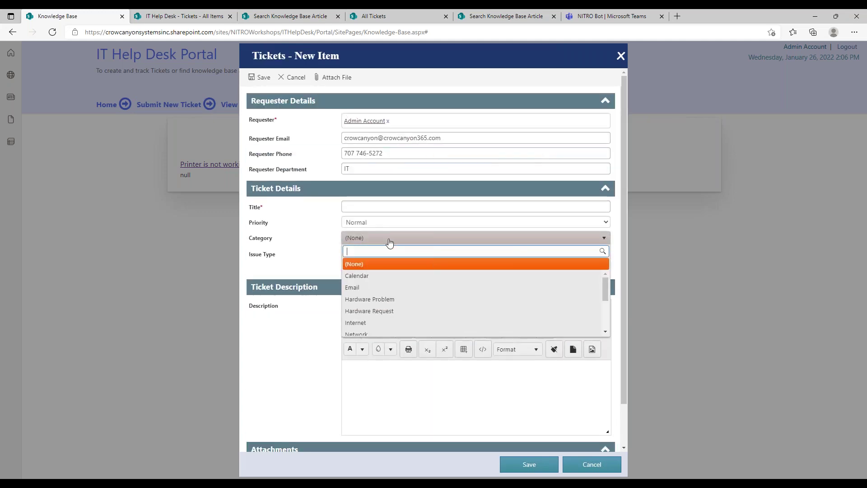
click(415, 298)
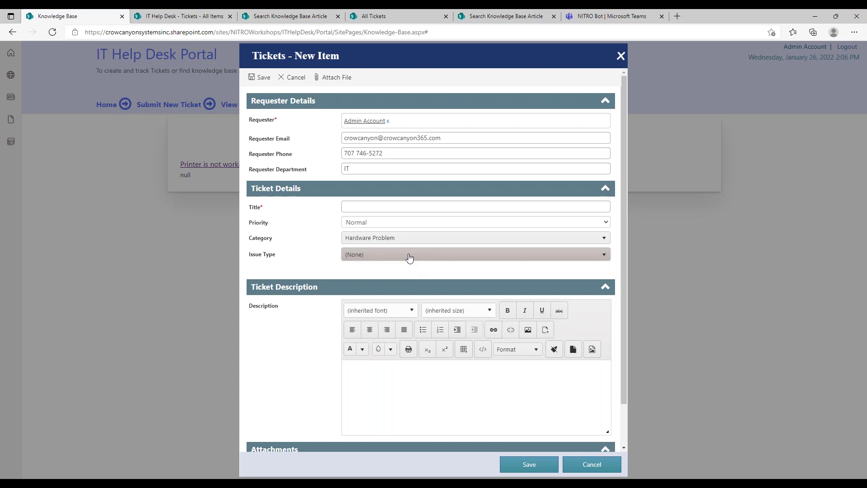
click(409, 255)
click(400, 316)
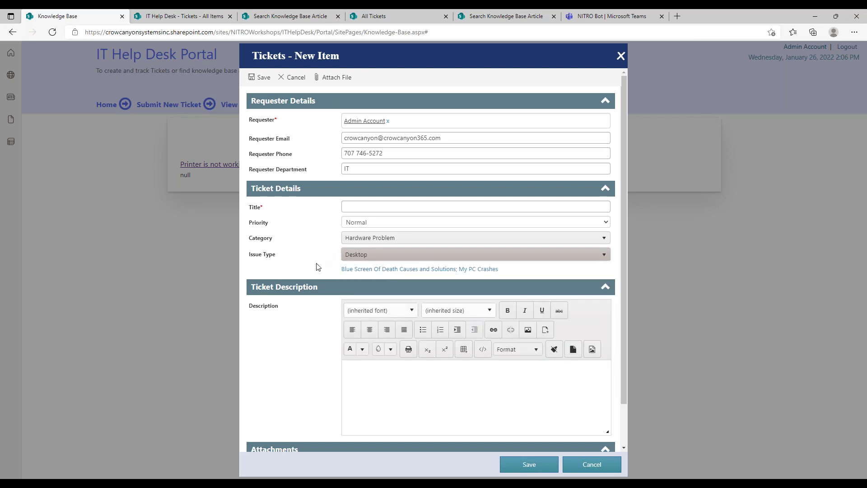
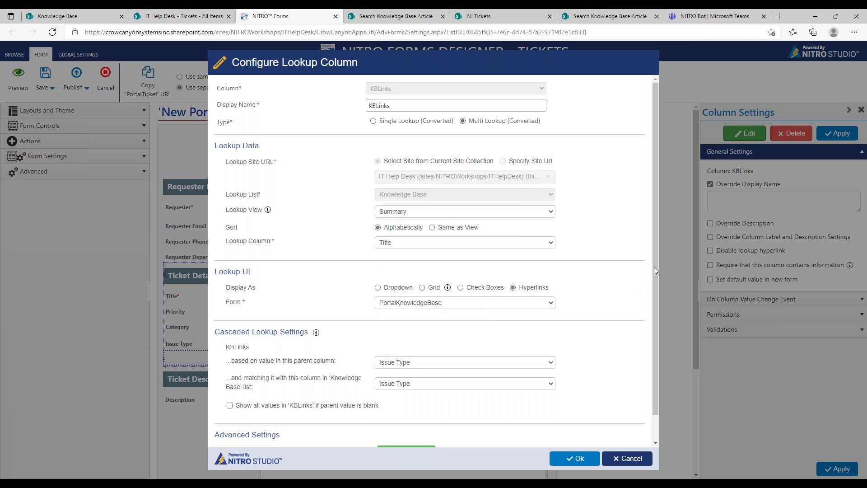
Step: Review the KBLinks lookup column's data, display and cascaded lookup settings, then leave without changes
scroll(655, 265, down, 1)
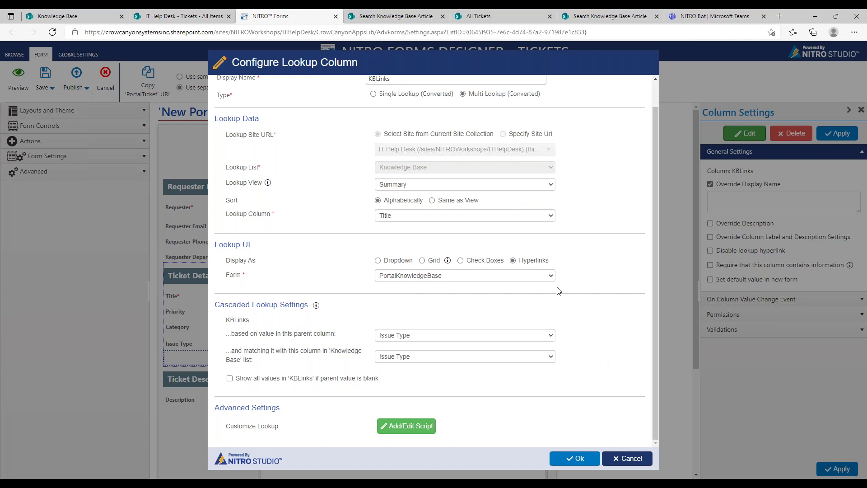
drag(654, 174, 655, 165)
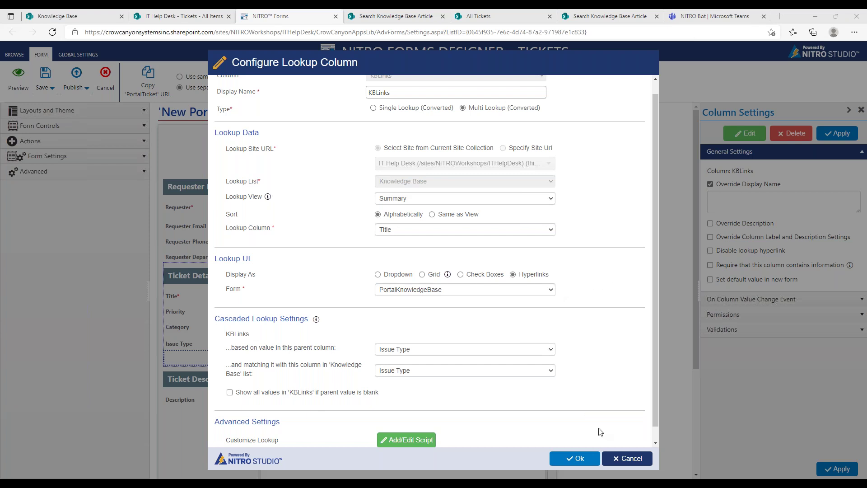
click(623, 458)
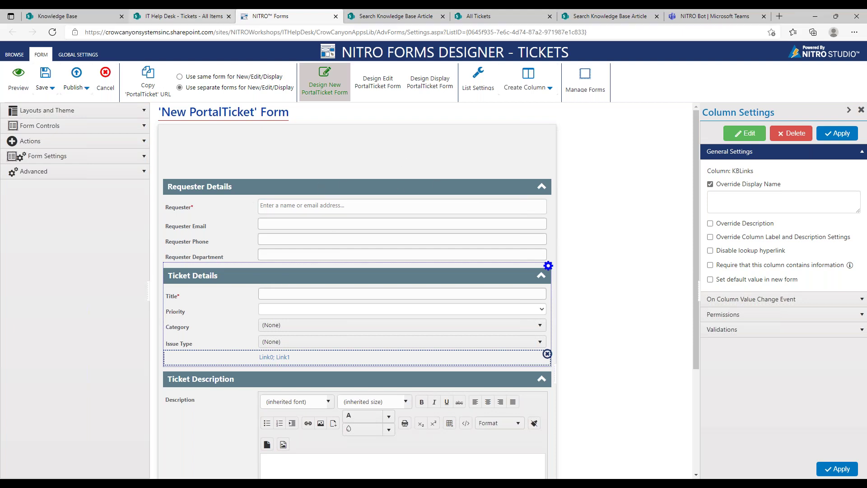
Step: Open the Knowledge Base page from the IT Help Desk tickets list and search it for "bitlocker issue"
click(181, 18)
click(141, 78)
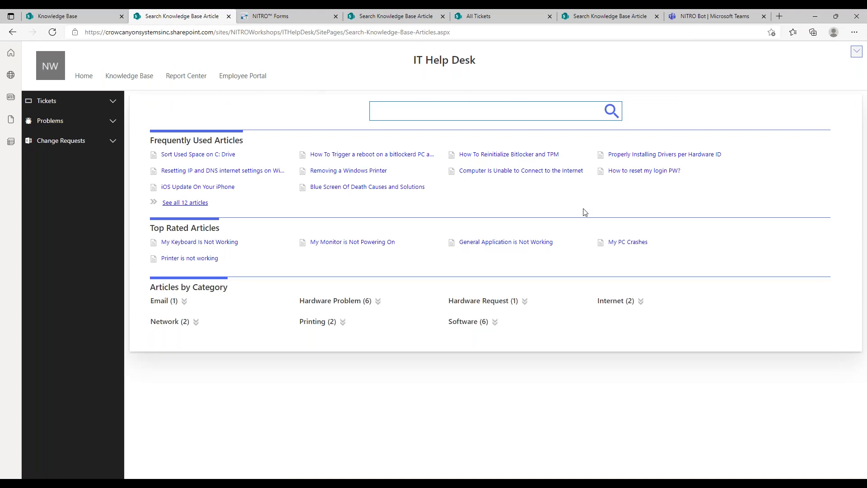
click(513, 107)
text(print)
key(BackSpace)
key(BackSpace)
key(BackSpace)
key(BackSpace)
text(rint)
key(BackSpace)
key(BackSpace)
key(BackSpace)
key(BackSpace)
key(BackSpace)
text(bitlocker)
key(BackSpace)
key(BackSpace)
key(BackSpace)
key(BackSpace)
text(locker issue)
key(Return)
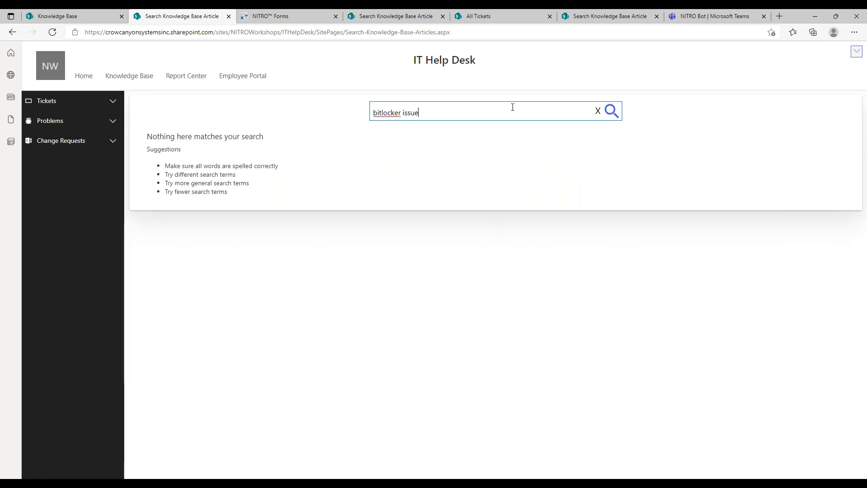
Step: Shorten the search to "bitlocker", then read and close the article on triggering a reboot on a bitlockered PC
drag(426, 116, 400, 116)
key(BackSpace)
key(Return)
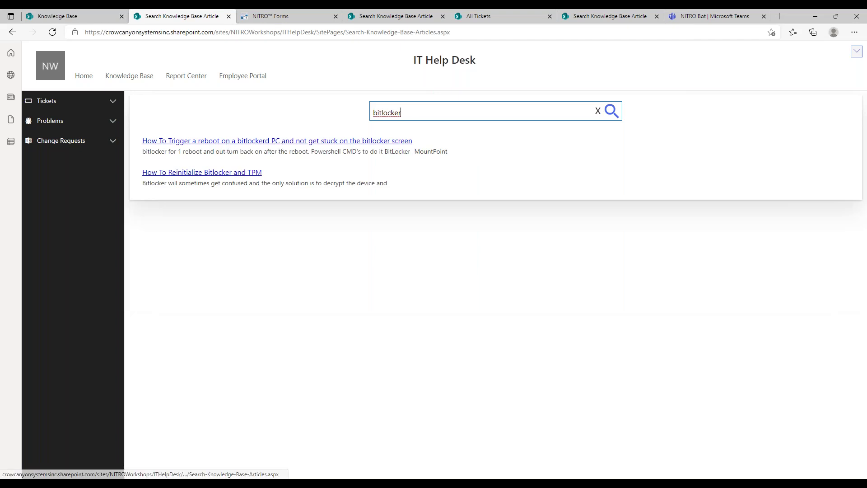
click(267, 141)
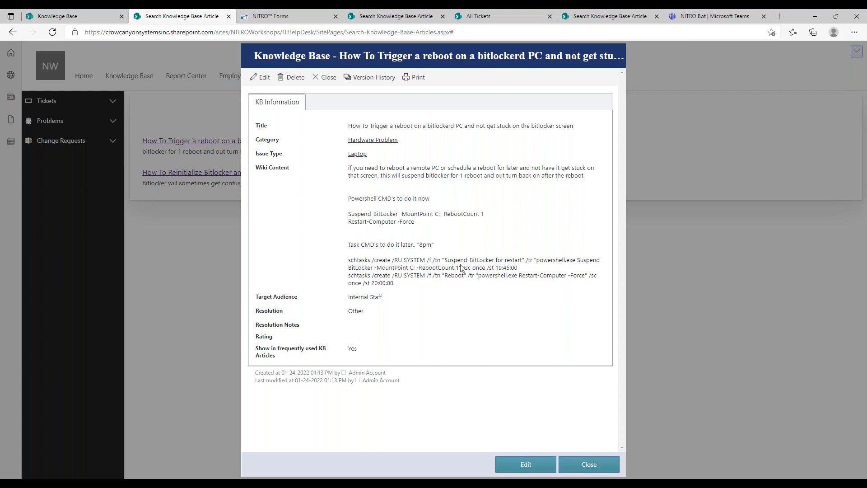
click(567, 460)
Step: Clear the search text, go back to the tickets list and reopen the Knowledge Base article overview
double_click(388, 112)
key(BackSpace)
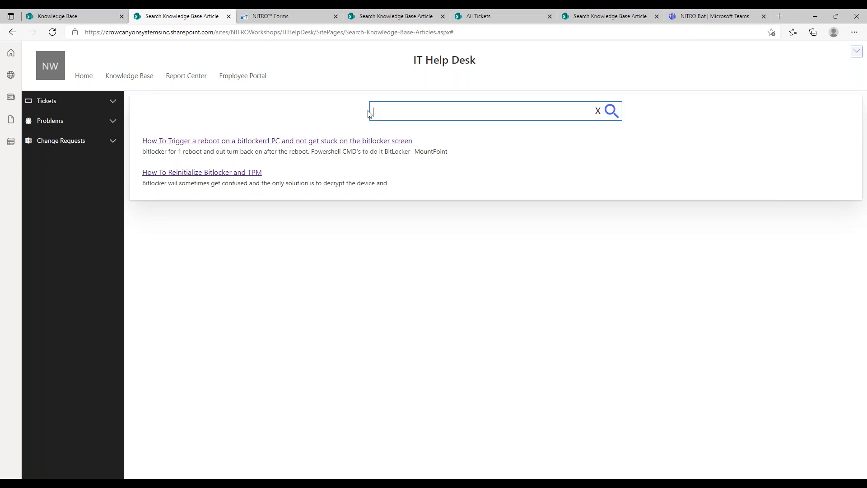
click(15, 34)
click(13, 32)
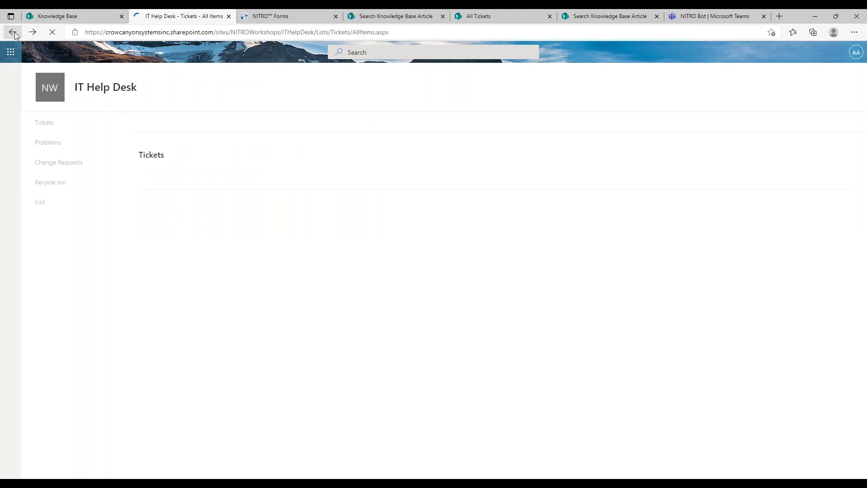
click(97, 71)
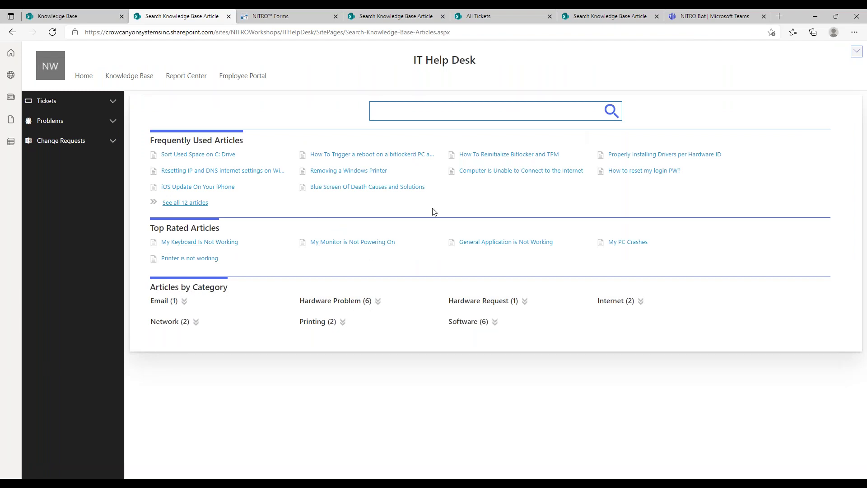
Step: Expand the Hardware Problem and Hardware Request article categories to view their articles, then collapse both
click(378, 301)
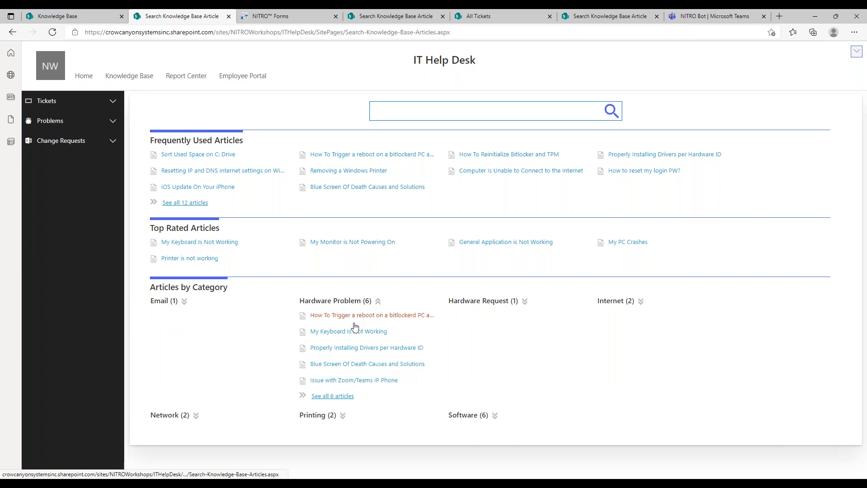
click(525, 301)
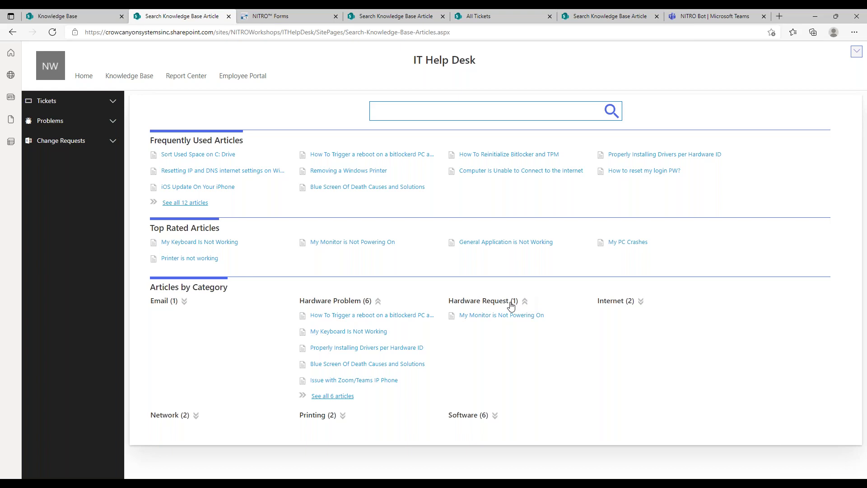
click(377, 301)
click(525, 301)
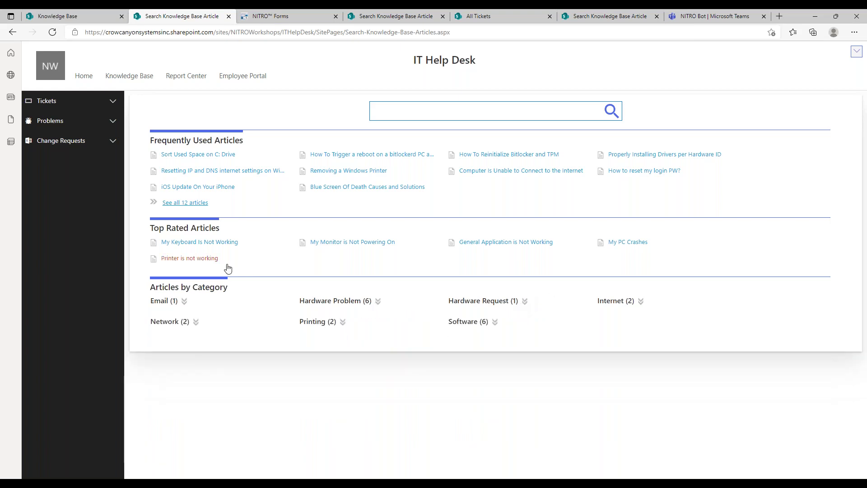
Step: Cancel the open new ticket in the portal and view the Email category's articles in its Knowledge Base
click(113, 22)
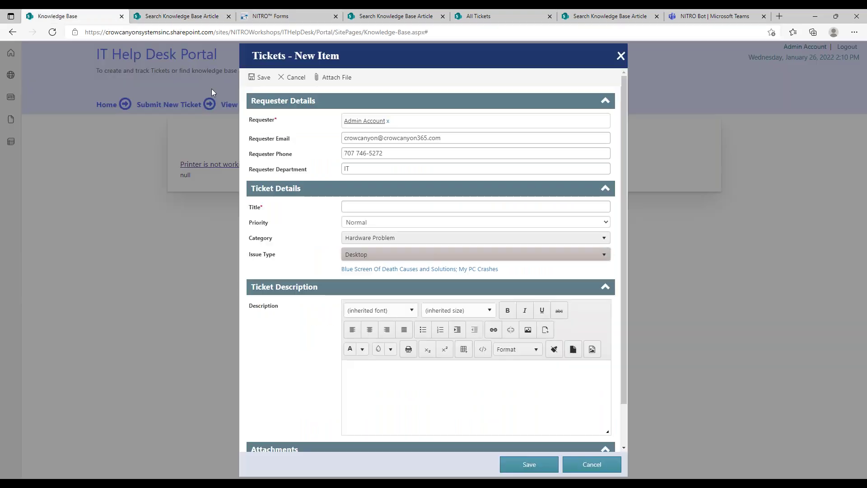
click(589, 464)
click(324, 104)
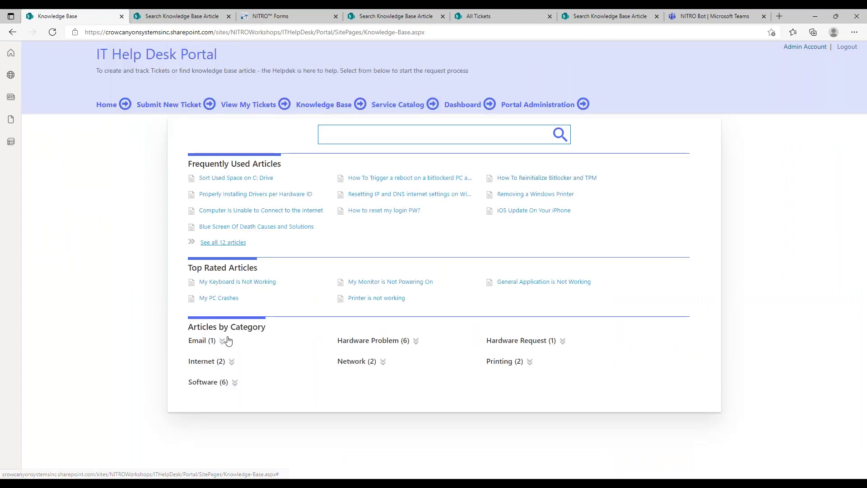
click(228, 342)
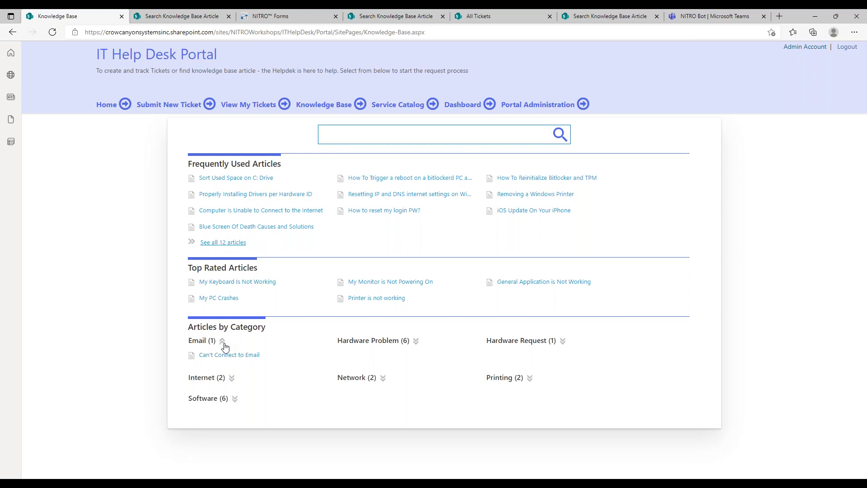
click(224, 344)
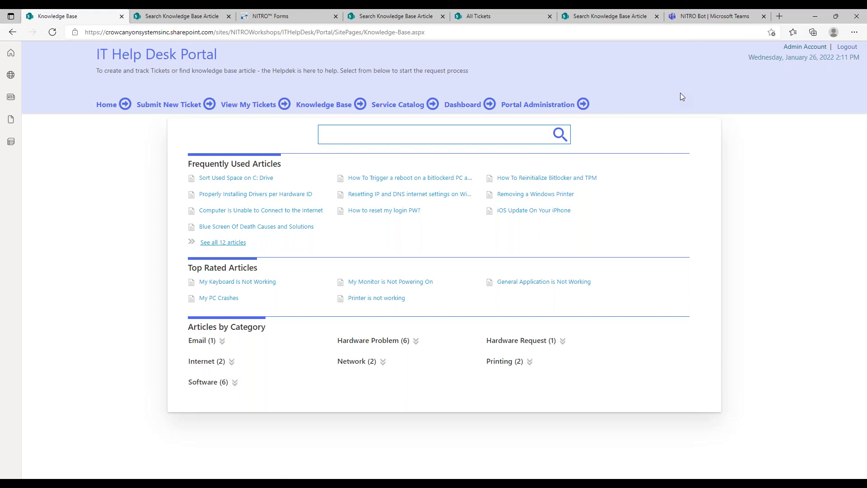
Step: Switch to the NITRO Bot chat in Microsoft Teams, send "Commands" and run the Search KB Articles command
click(732, 18)
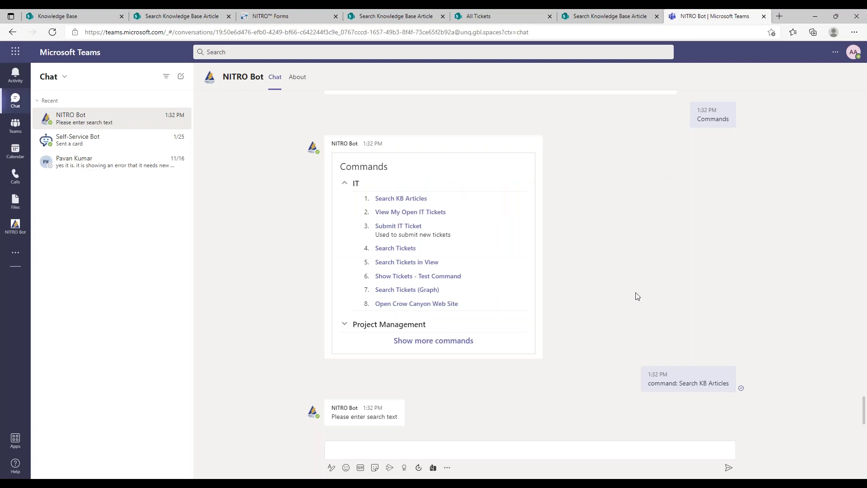
click(424, 442)
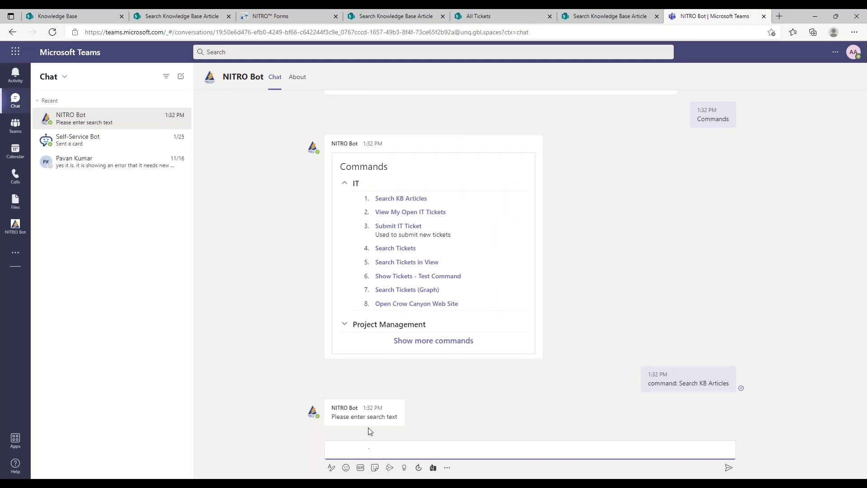
text(Com)
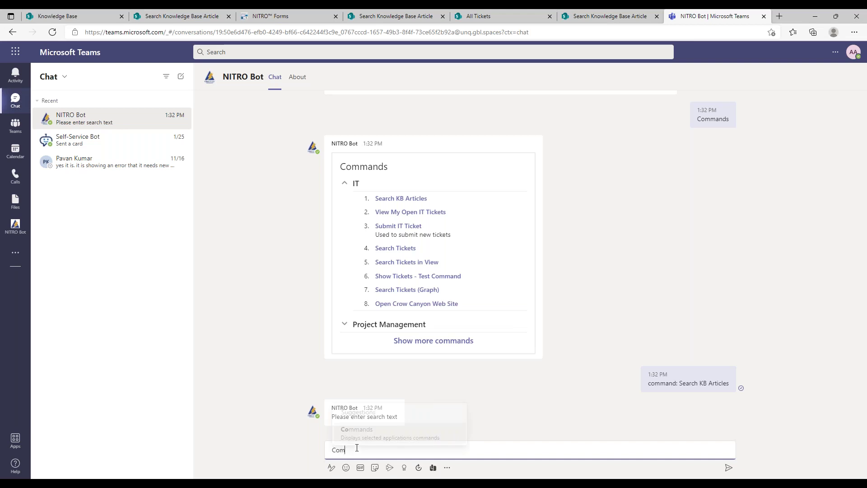
text(mands)
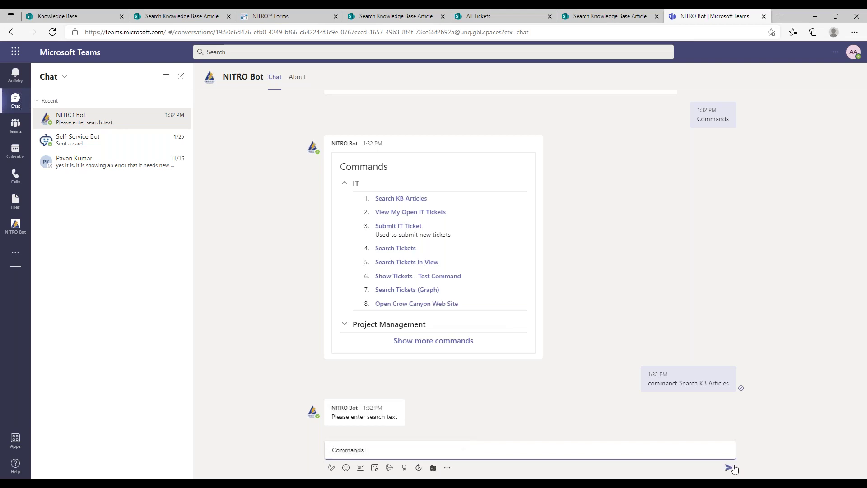
click(728, 470)
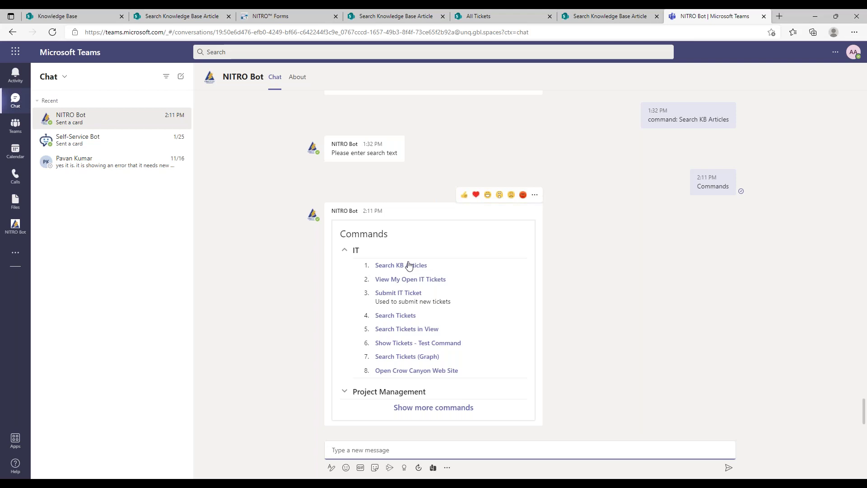
click(408, 265)
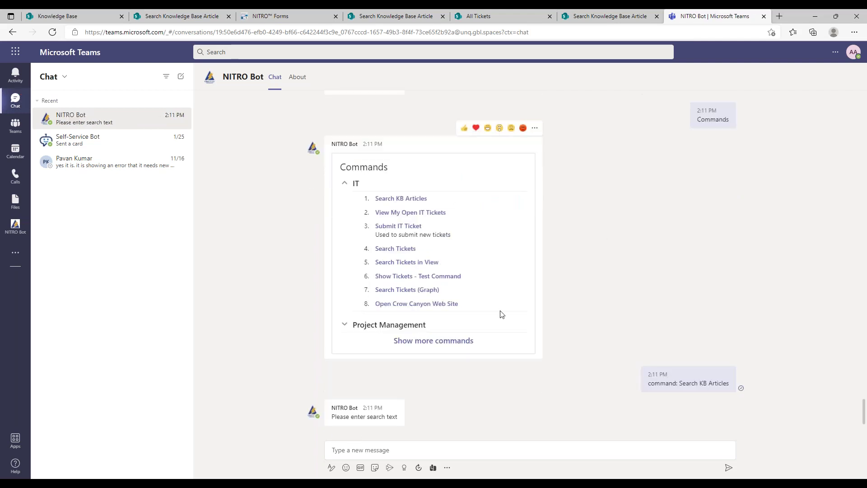
Step: Search the knowledge base through the NITRO Bot with the text "printer won't work"
click(487, 455)
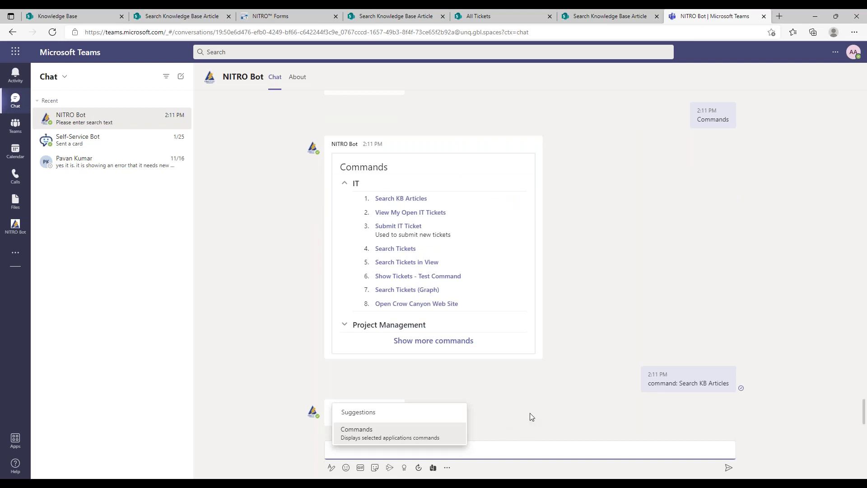
text(print)
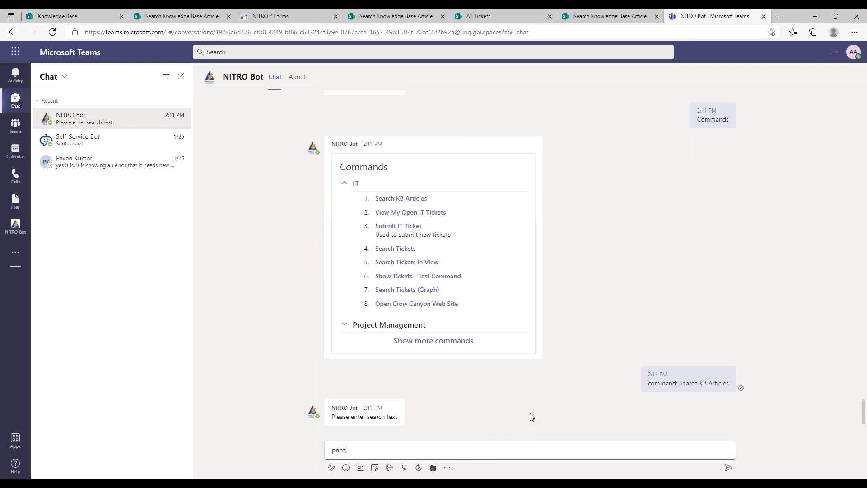
text(er won't work)
key(Return)
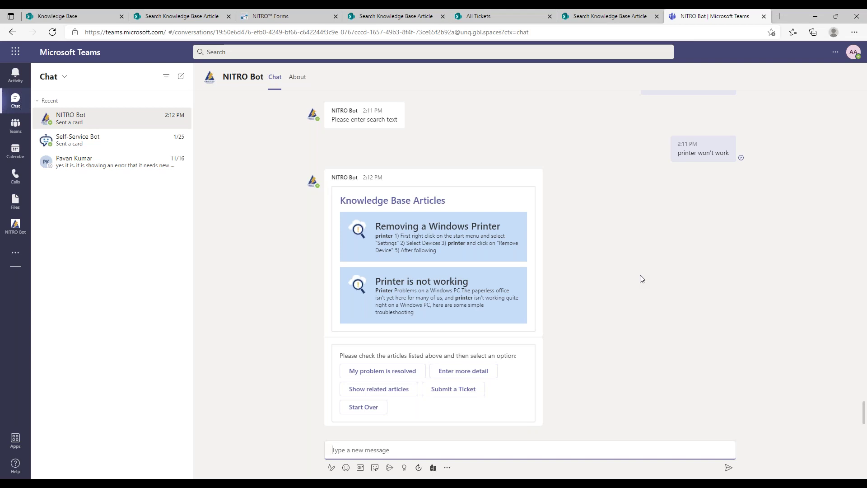
Step: Switch to the IT Help Desk staff site and start a new ticket with category Hardware Problem and issue type Desktop
click(402, 19)
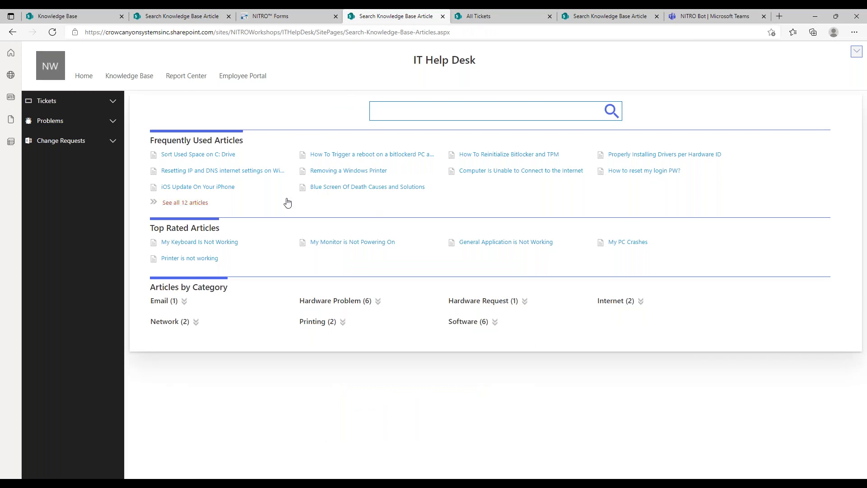
click(112, 100)
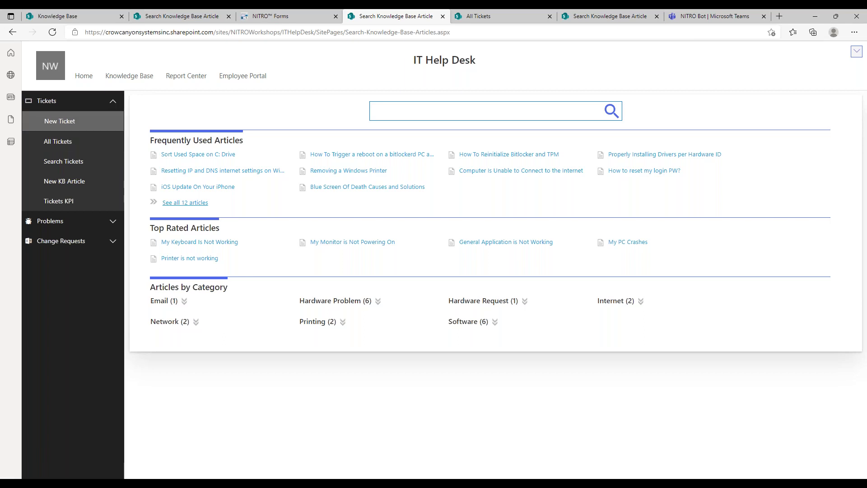
click(99, 124)
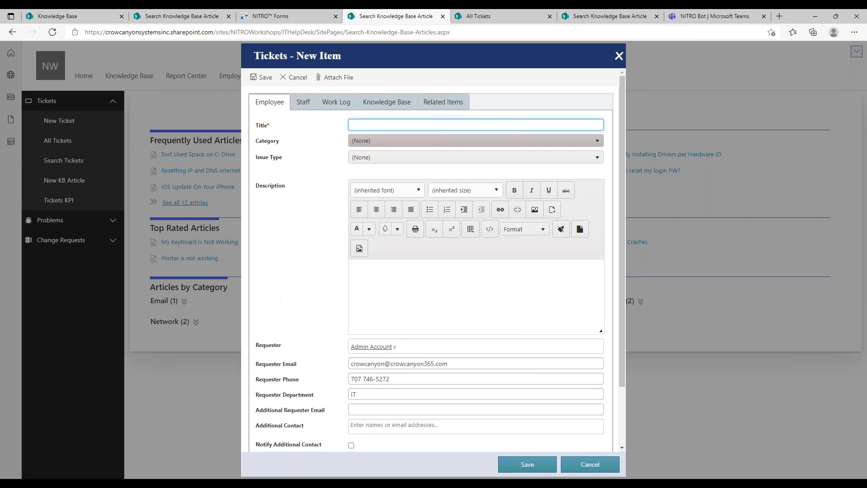
click(393, 141)
click(552, 204)
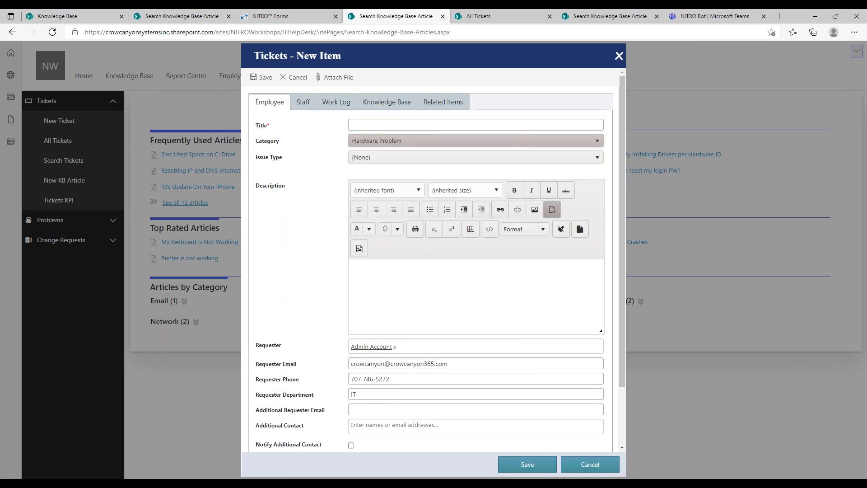
click(384, 157)
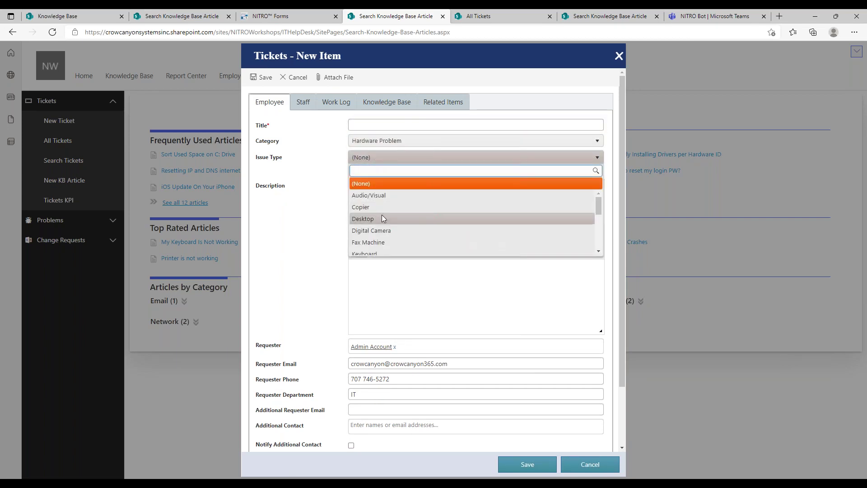
click(383, 218)
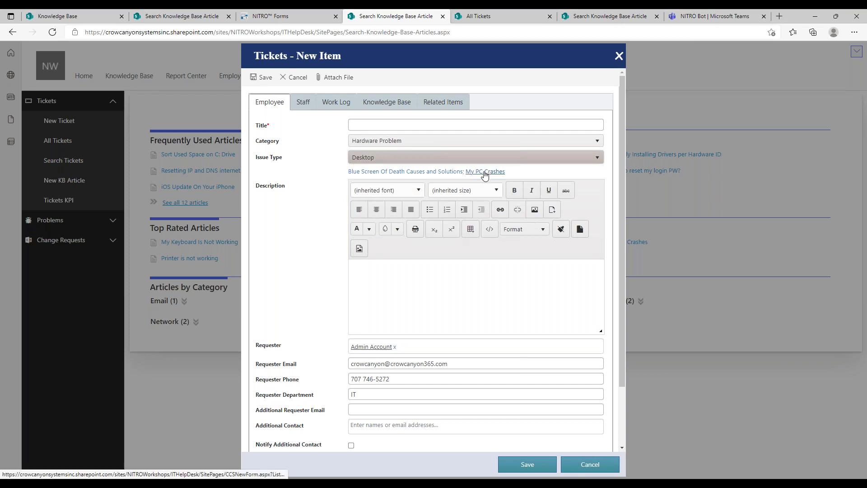
Step: View the suggested My PC Crashes article, then return to the new ticket and review its Related KB Articles list
click(484, 172)
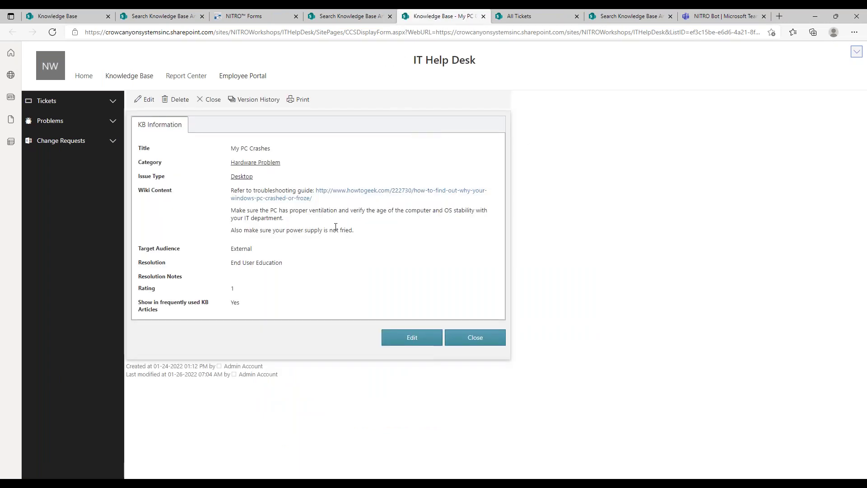
click(351, 17)
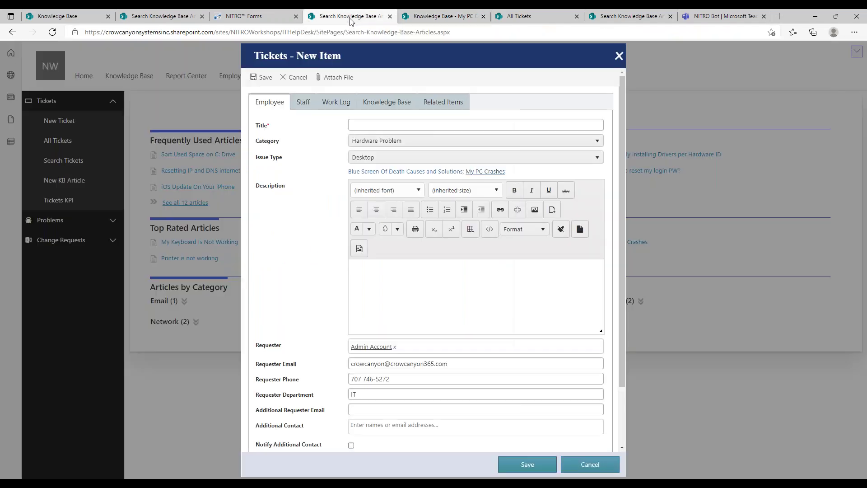
click(387, 102)
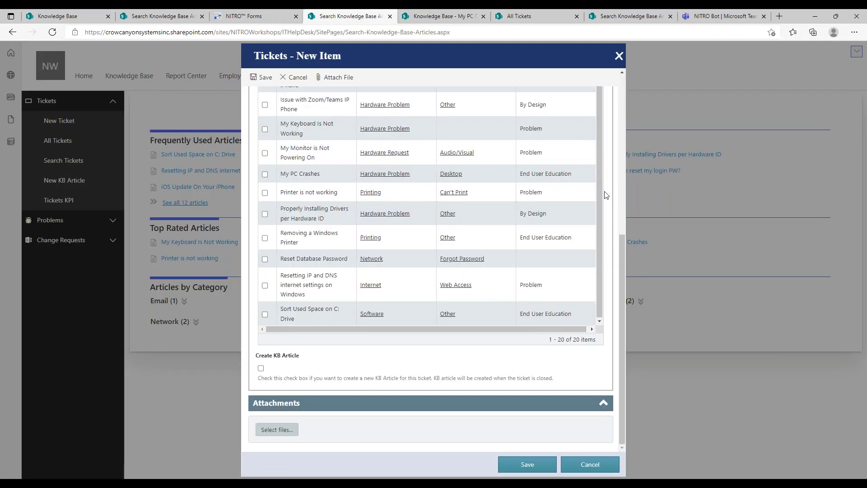
drag(621, 257, 614, 91)
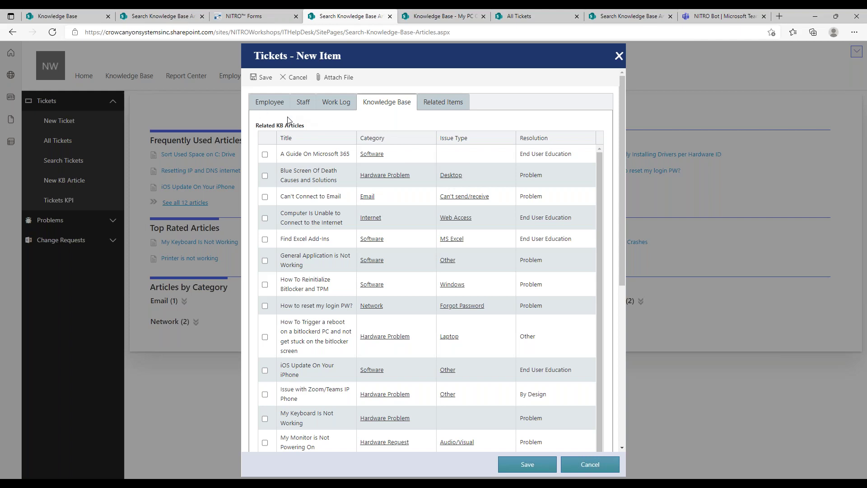
click(270, 103)
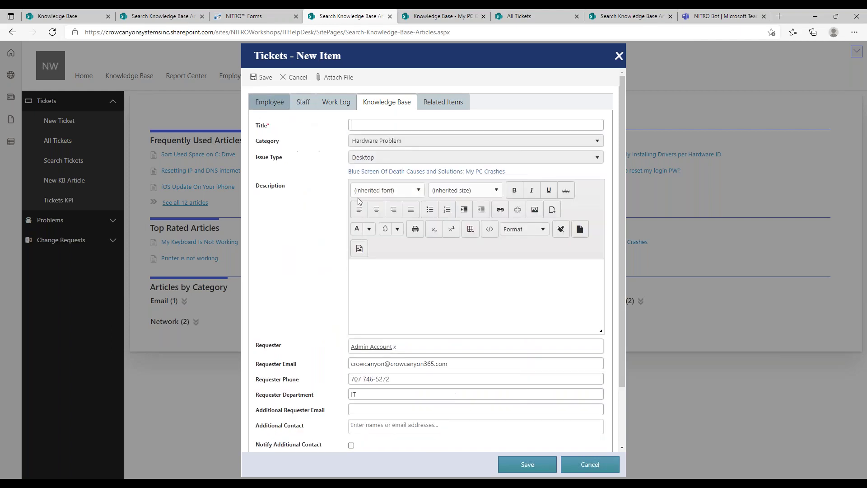
click(394, 102)
drag(619, 263, 624, 103)
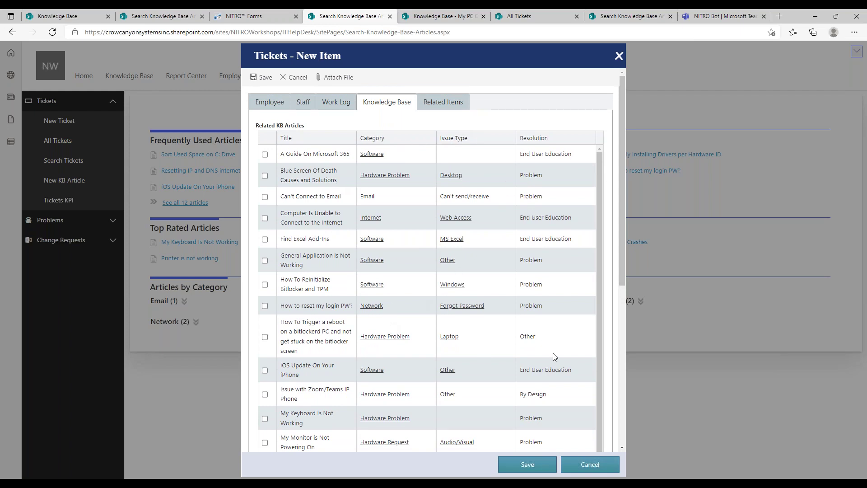
Step: Mark My PC Crashes as a related KB article and try to save the new ticket, then cancel it
drag(621, 278, 614, 335)
scroll(613, 335, down, 1)
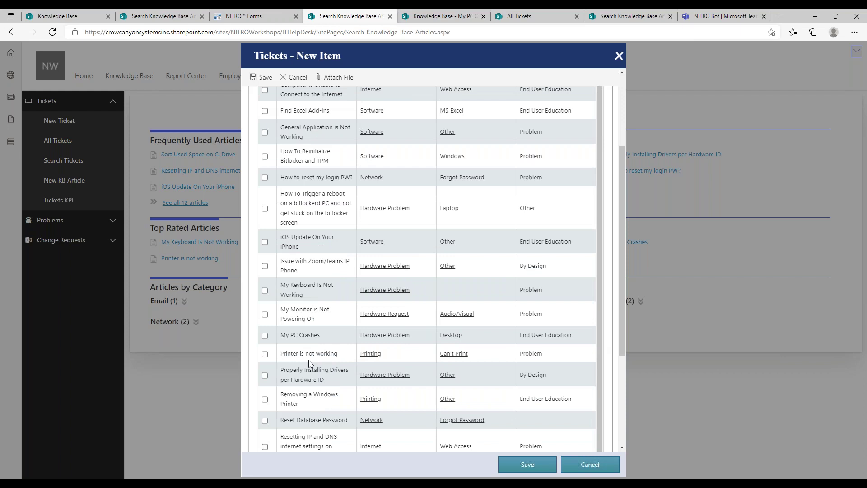
click(265, 336)
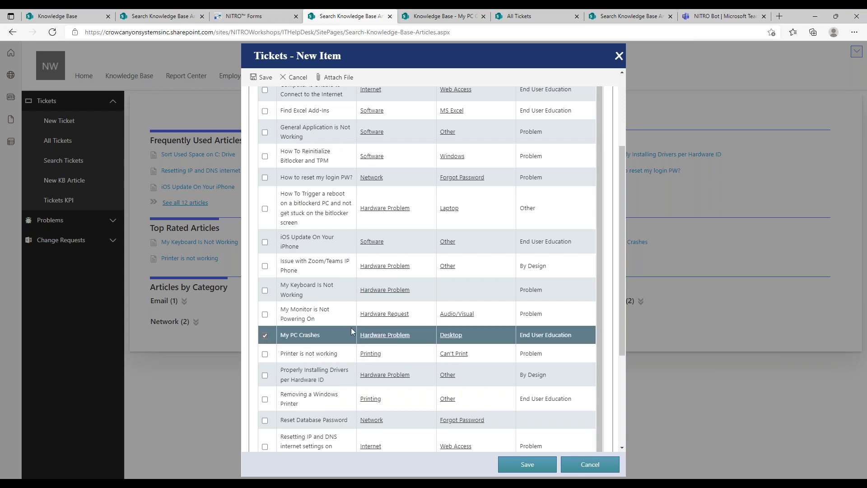
drag(621, 297, 622, 353)
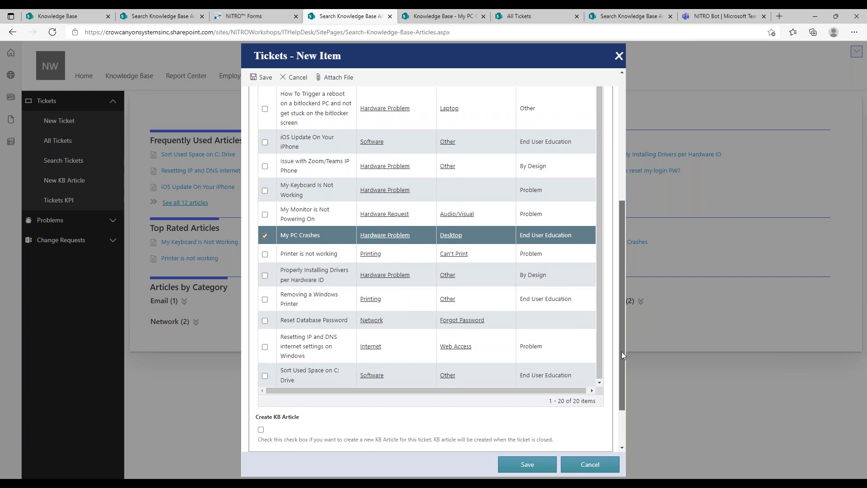
click(528, 464)
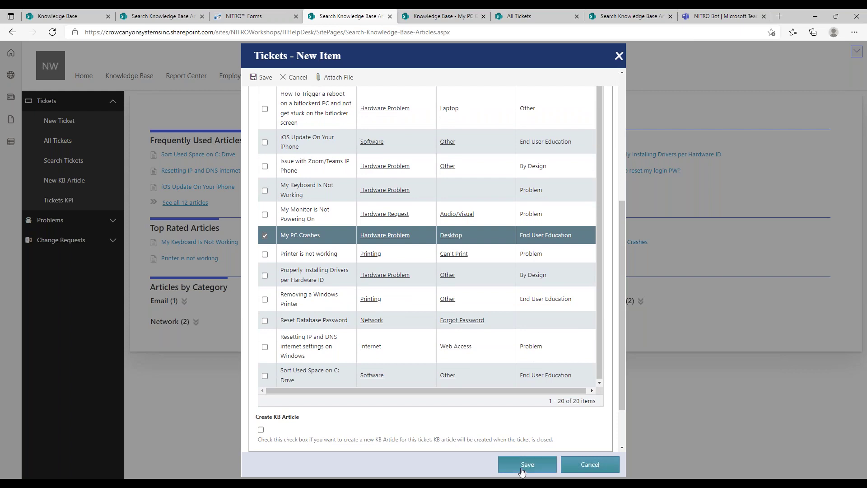
click(385, 123)
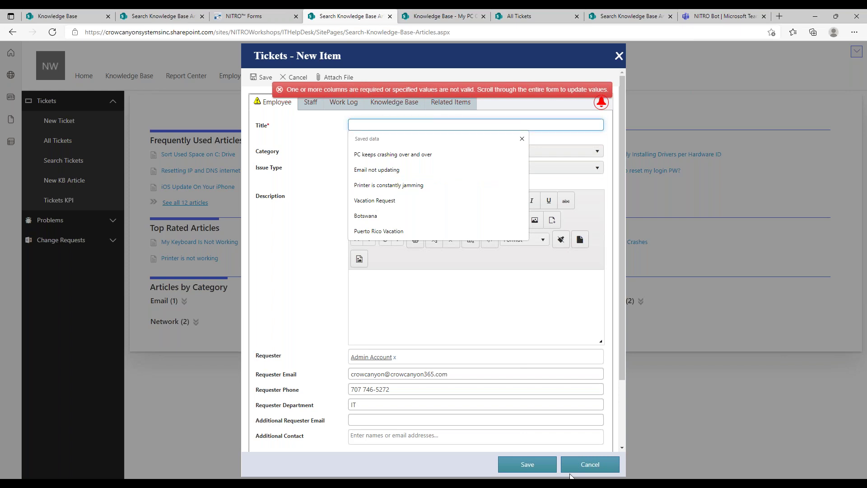
click(590, 464)
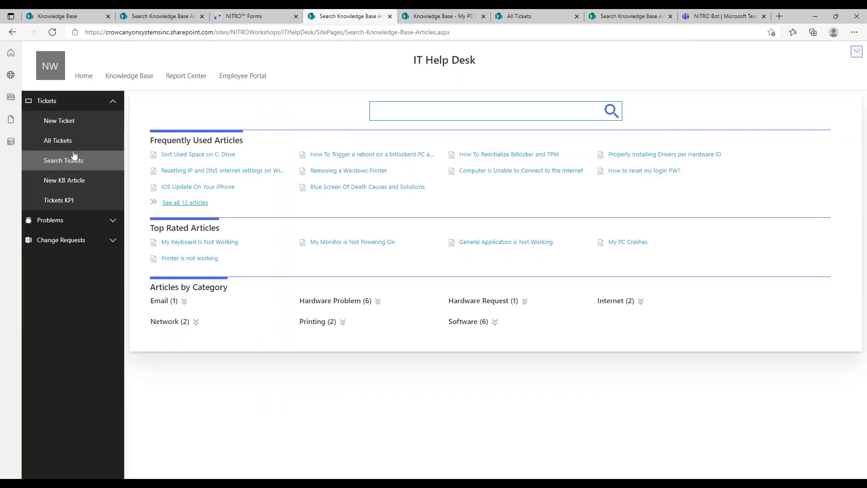
Step: Edit the "Printer is constantly jamming" ticket from the all-tickets list to relate the "Printer is not working" KB article, and save it
click(72, 140)
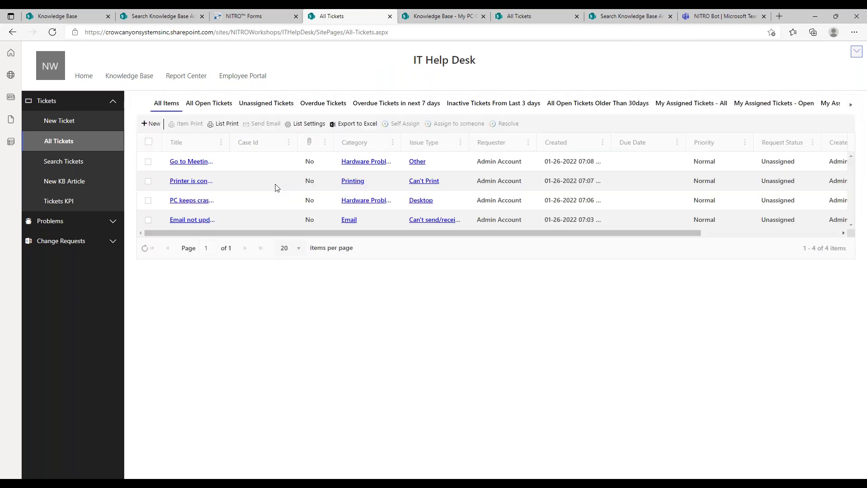
click(212, 181)
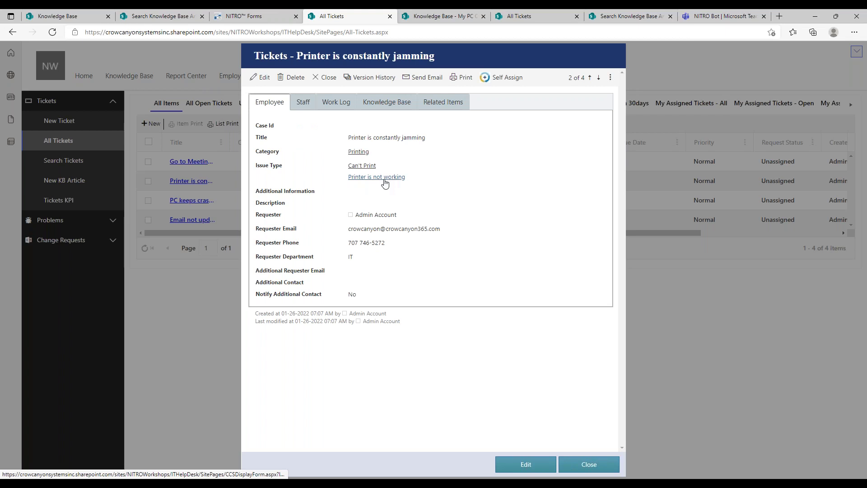
click(264, 78)
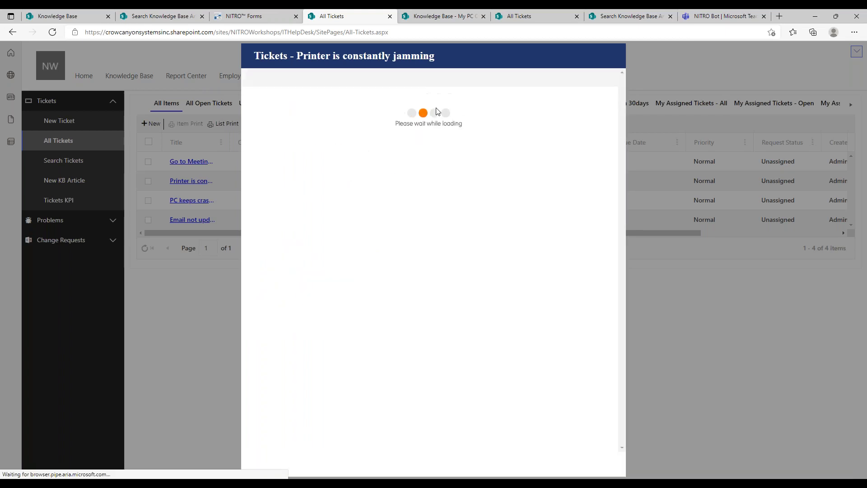
click(386, 103)
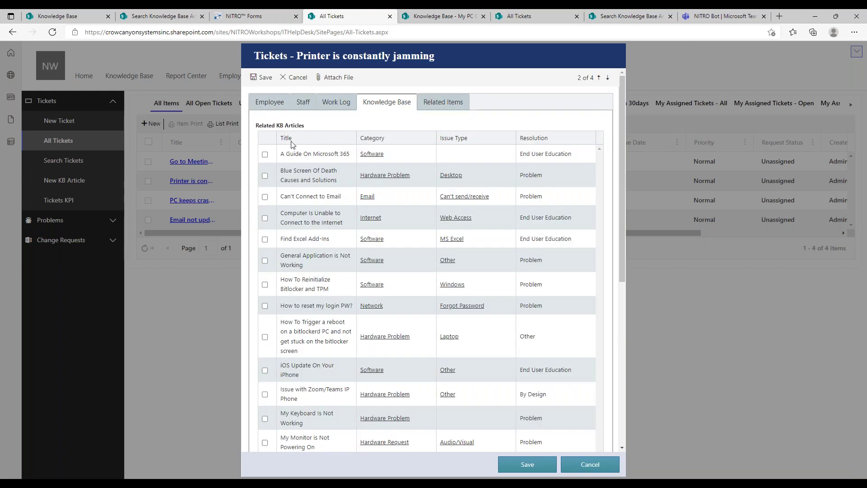
drag(623, 129, 620, 222)
click(265, 320)
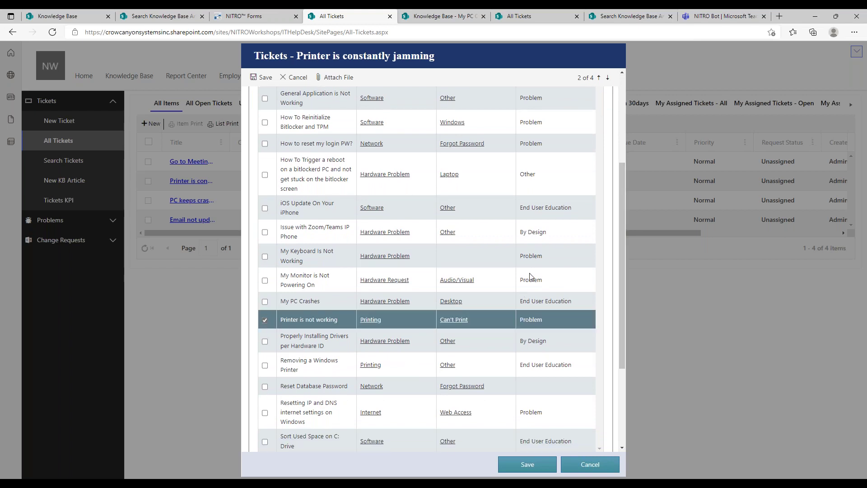
drag(621, 254, 621, 302)
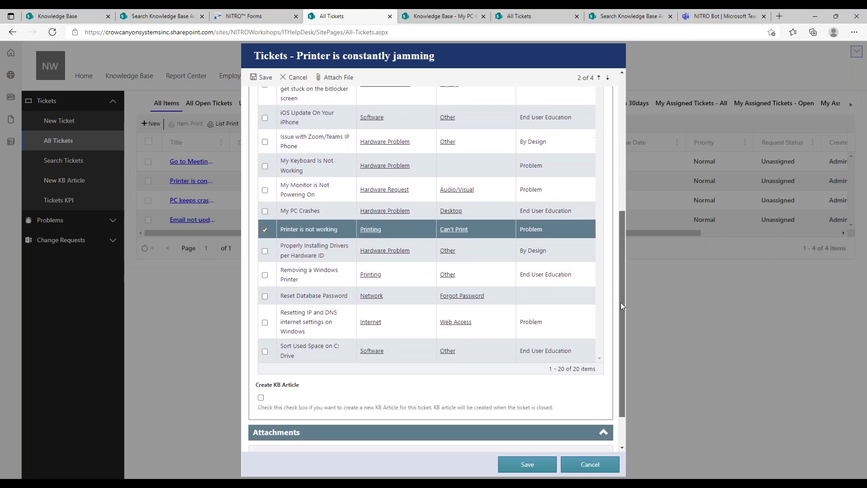
click(522, 468)
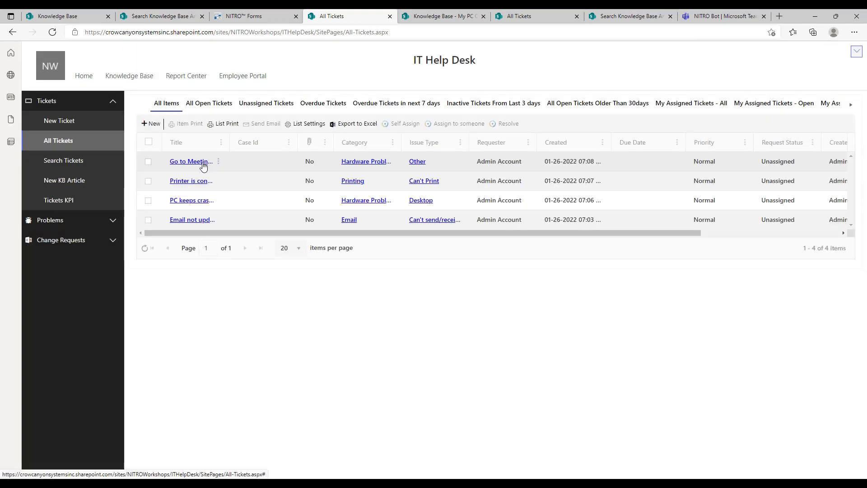
Step: Reopen the "Printer is constantly jamming" ticket to check its related KB articles, then close it
click(193, 182)
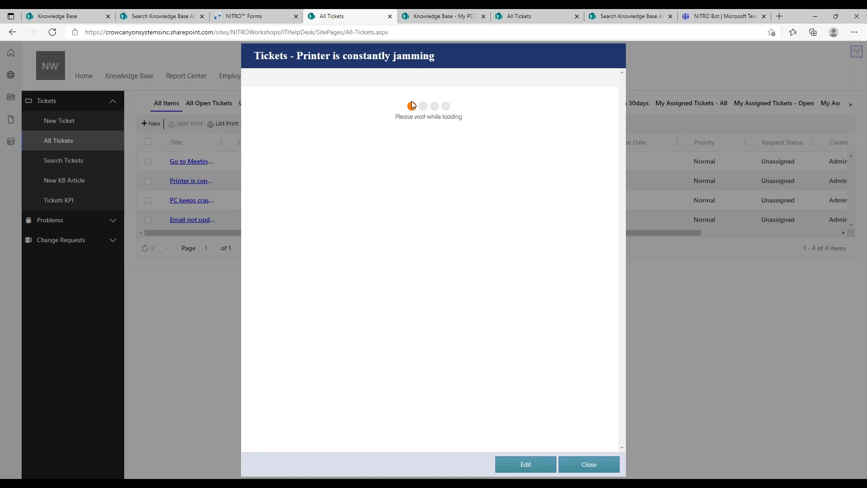
click(404, 103)
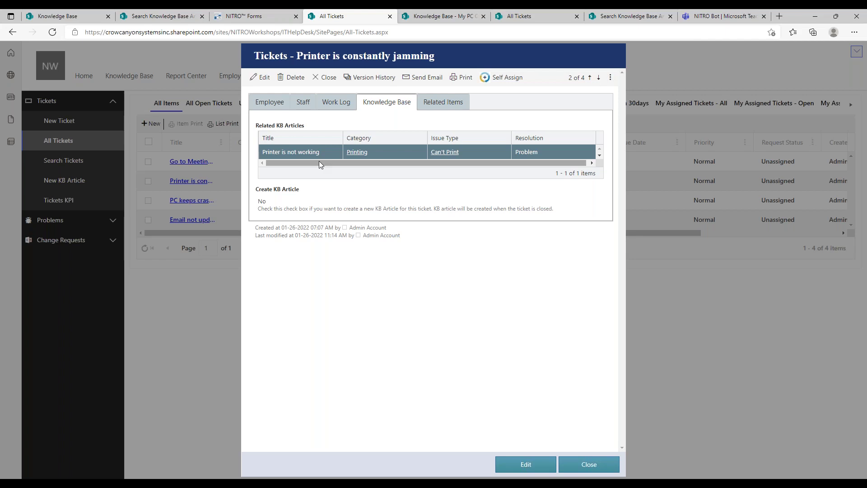
click(589, 465)
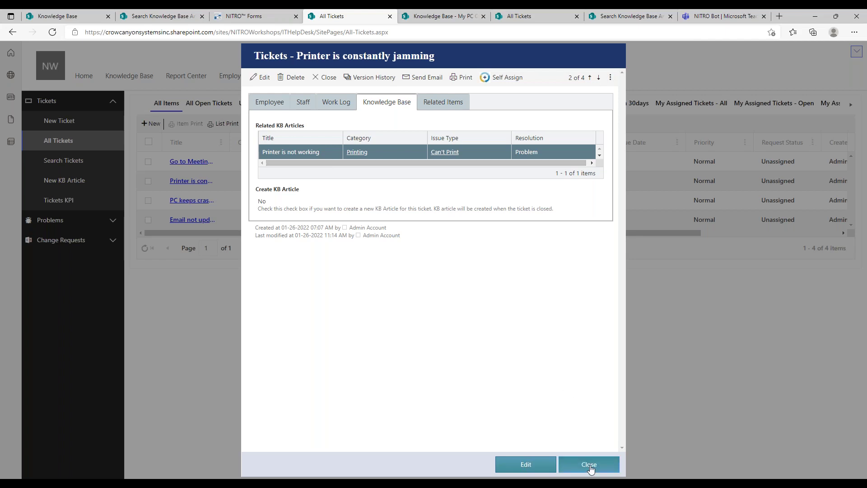
Step: Widen the Title column of the ticket list and open the "Go to Meeting won't open; just keeps spinning" ticket for editing
drag(230, 140, 329, 141)
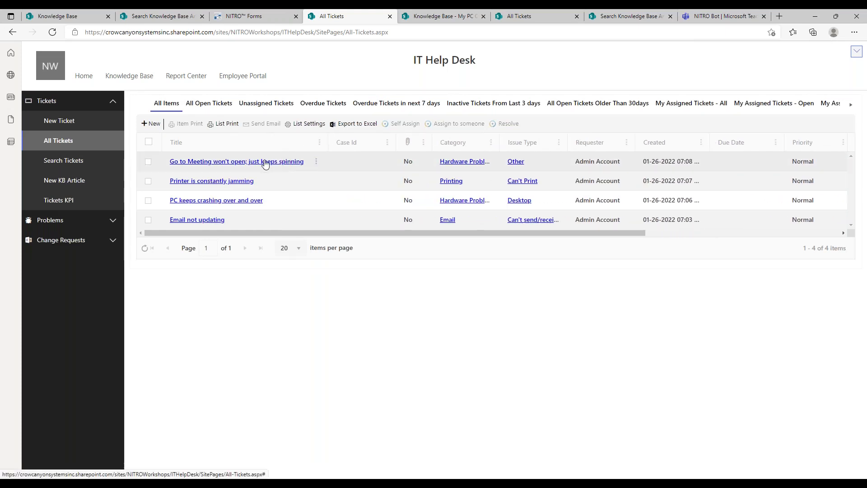
click(317, 162)
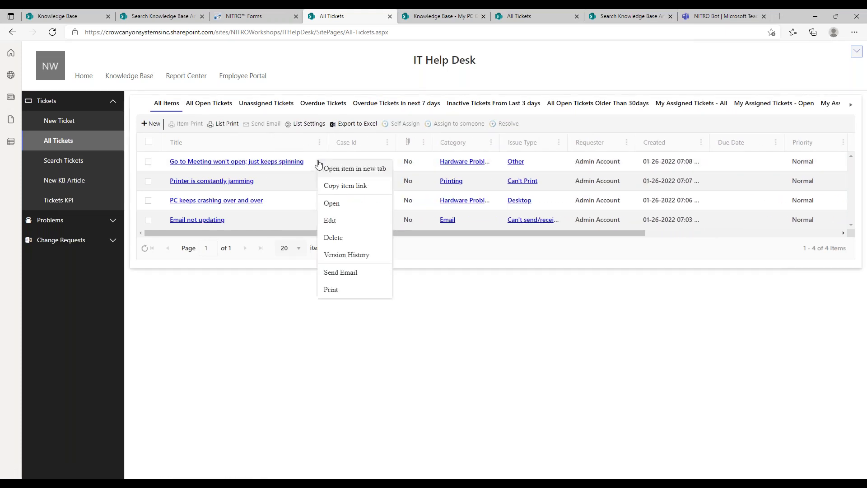
click(289, 161)
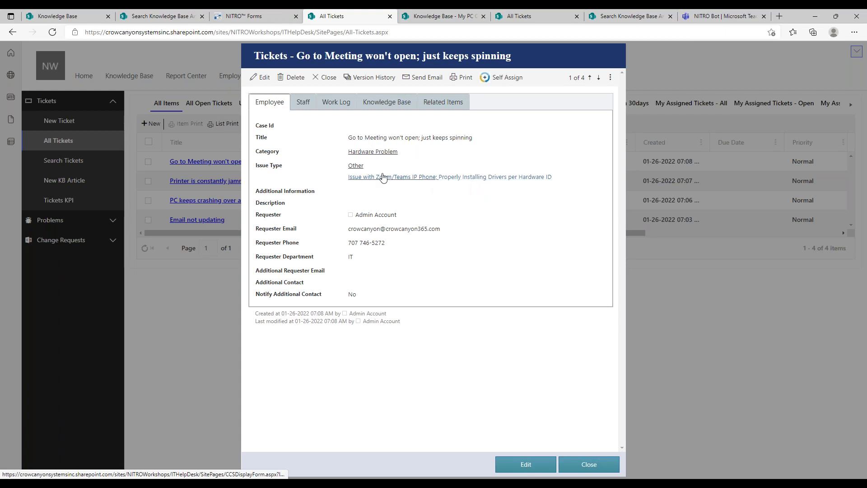
click(265, 78)
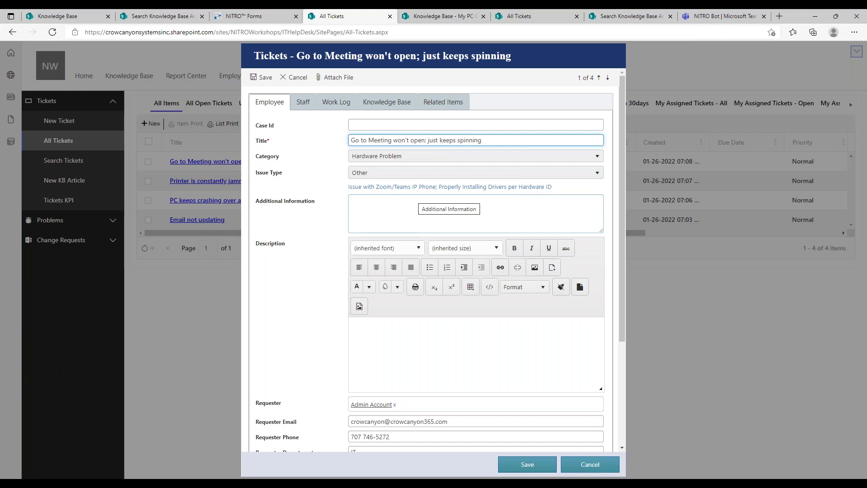
Step: Enable Create KB Article in the ticket's knowledge base section
click(387, 102)
scroll(435, 178, down, 10)
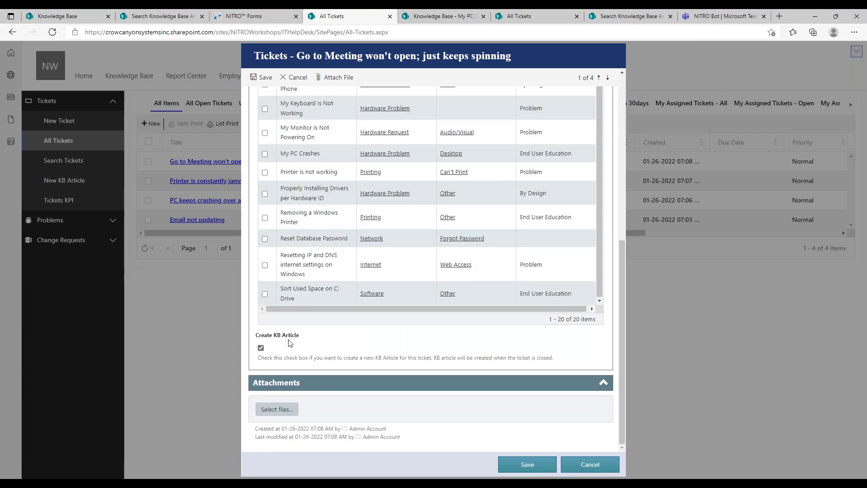
drag(255, 335, 315, 345)
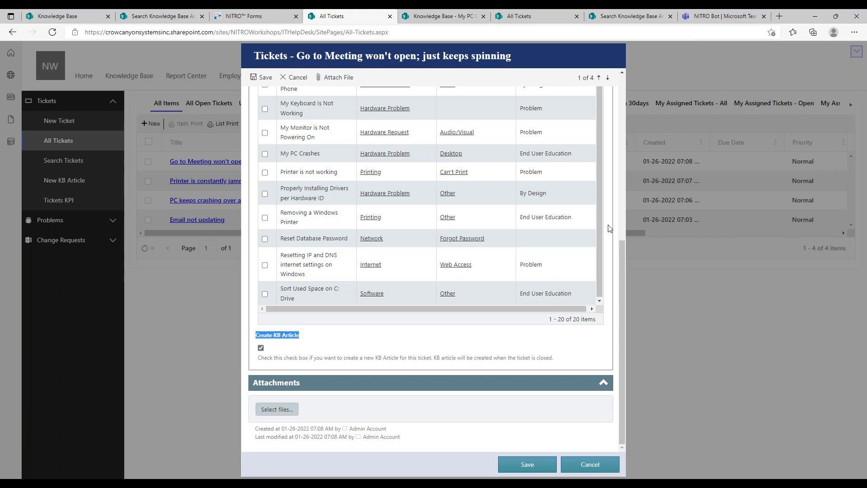
Step: Set the ticket's Resolution to Problem and enter "Had to reinstall Go To Meeting" as the resolution notes
drag(618, 248, 613, 150)
scroll(613, 149, up, 5)
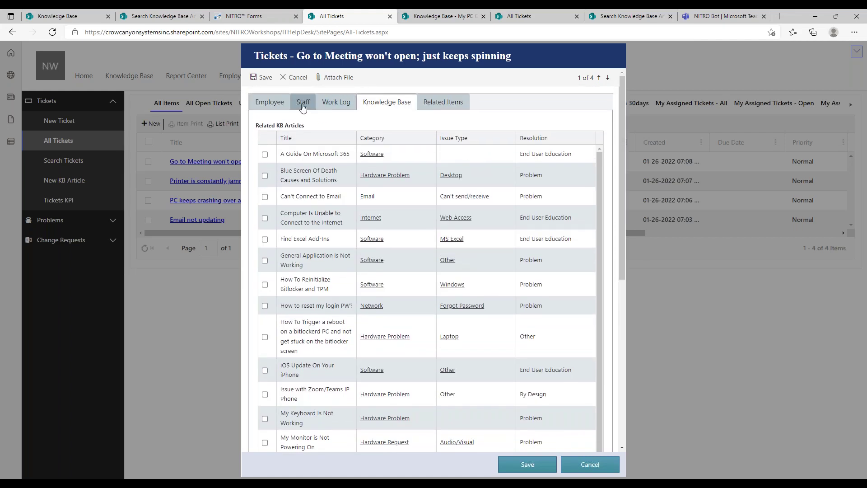
click(302, 105)
click(365, 228)
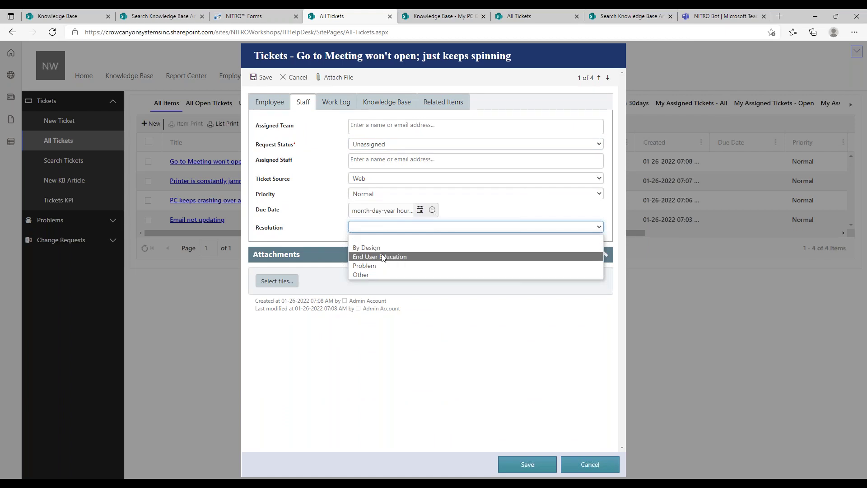
click(379, 266)
click(381, 253)
text(Had to reinstall Go To Meeting)
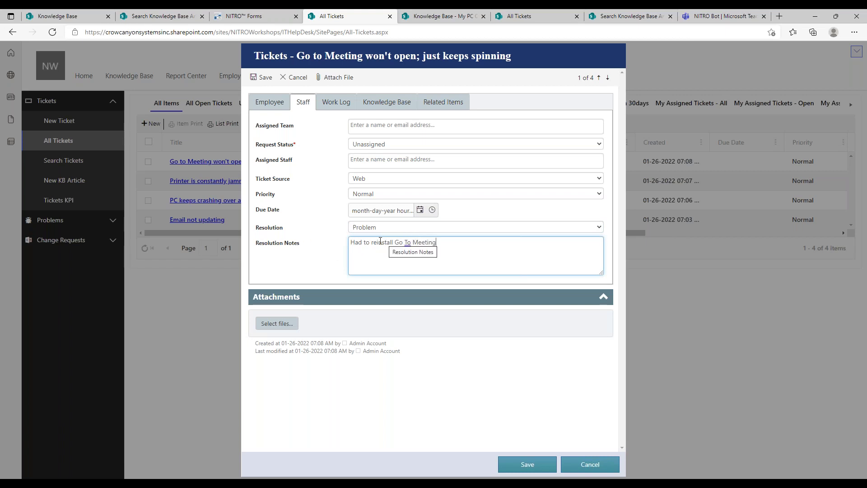
Step: Set the ticket's Request Status to Resolved and save the ticket
click(384, 144)
click(383, 191)
click(413, 147)
click(387, 176)
click(394, 149)
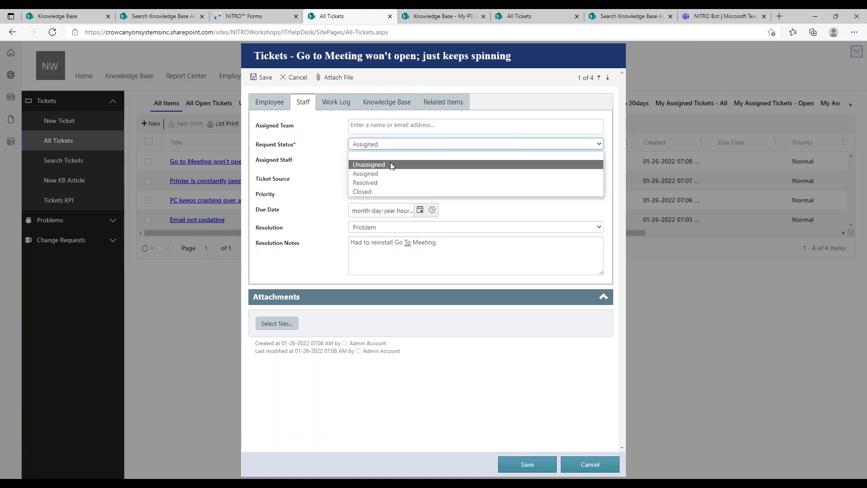
click(386, 182)
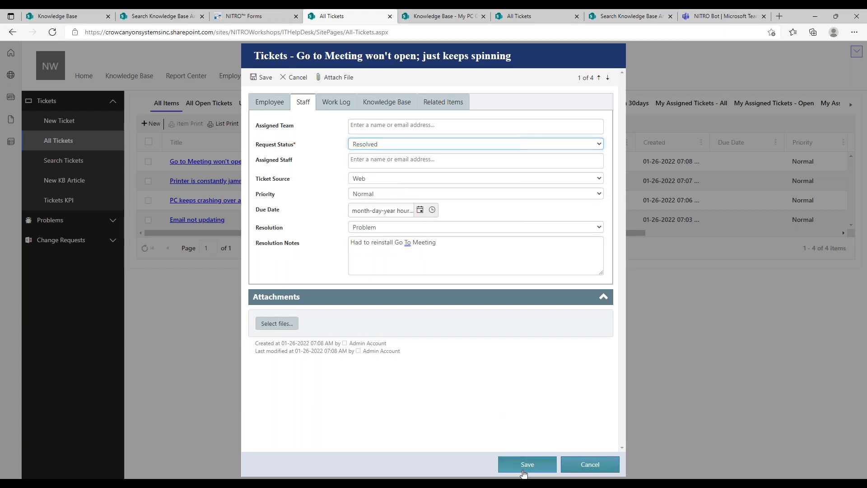
click(526, 464)
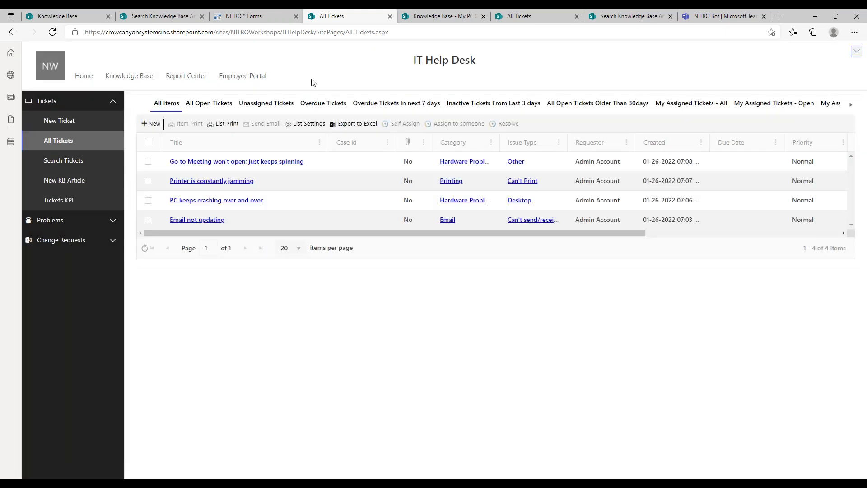
Step: Switch to the NITRO Forms designer and load the default Tickets form in place of the PortalTicket form
click(251, 15)
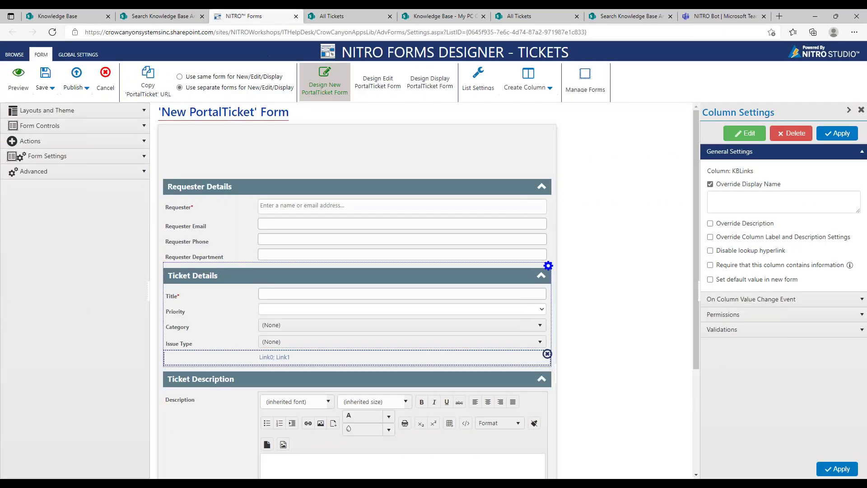
click(585, 86)
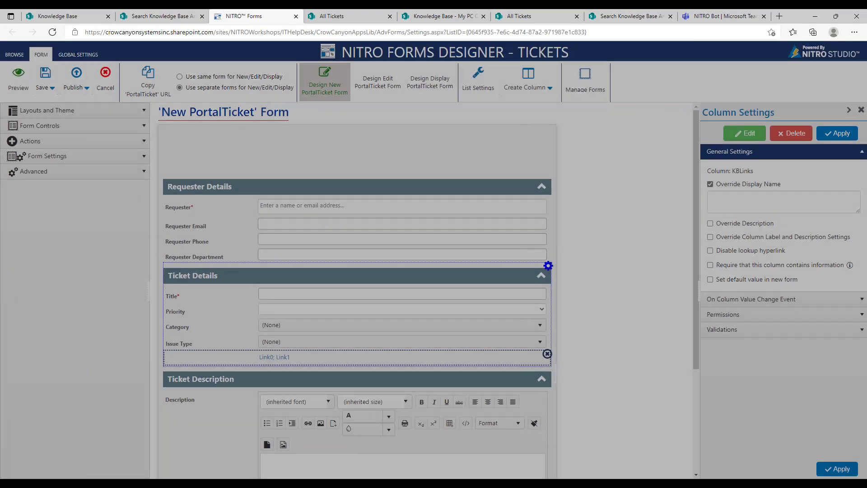
click(513, 128)
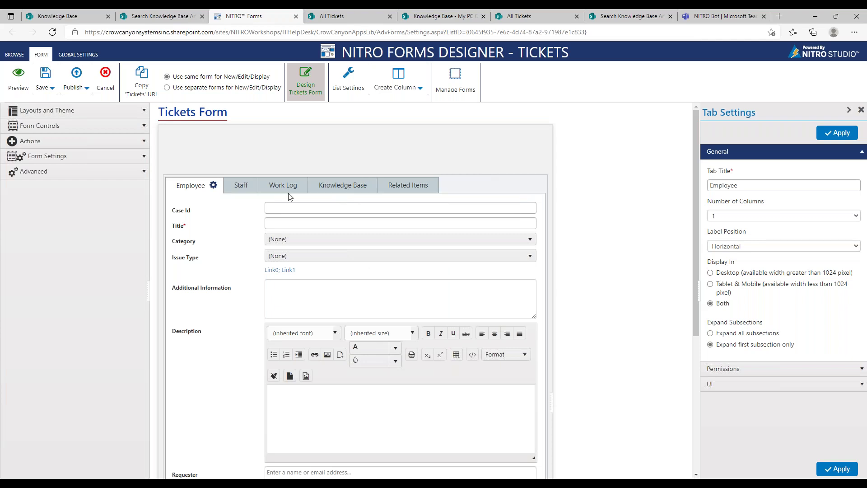
Step: Delete the configured validation of the Request Status column on the Tickets form's Staff section and publish the NITRO forms
click(243, 185)
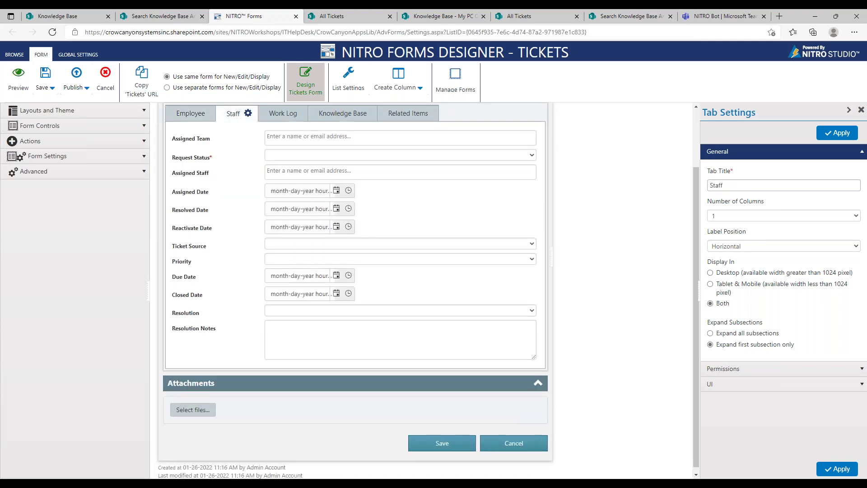
click(235, 159)
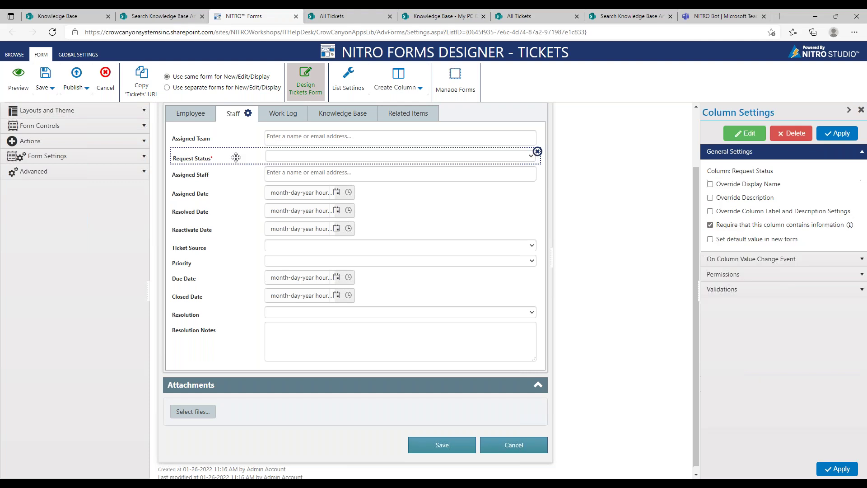
click(746, 288)
click(843, 267)
click(500, 281)
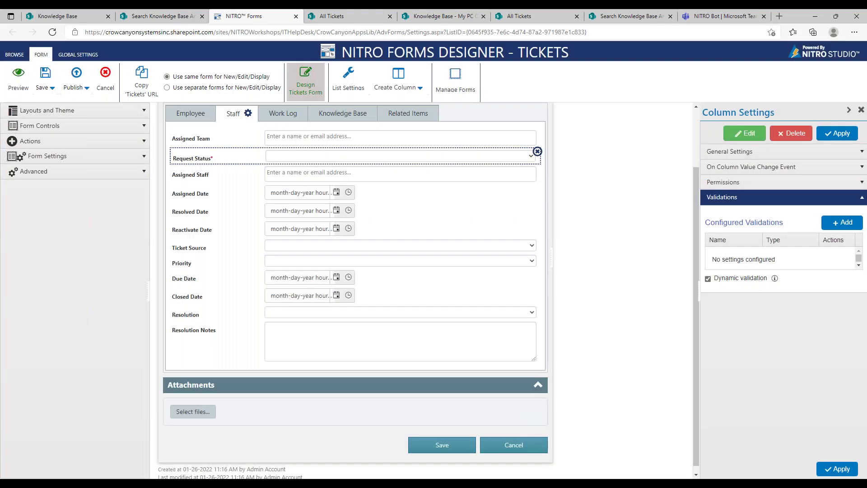
click(76, 74)
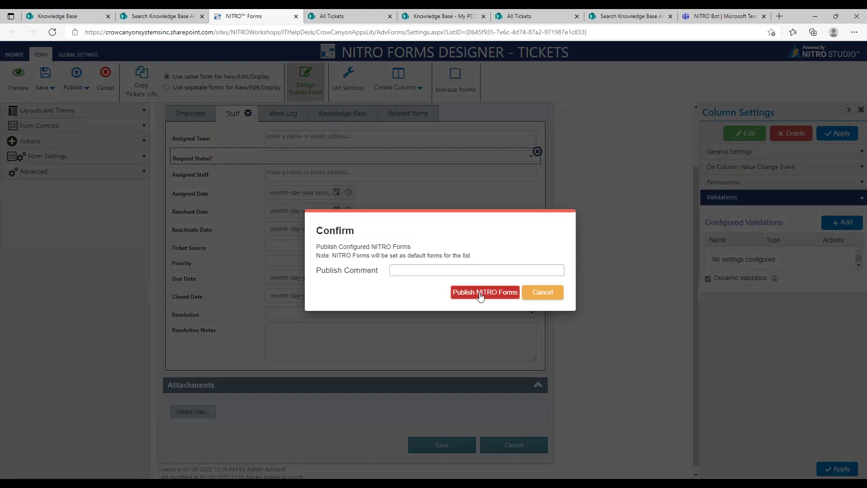
click(480, 293)
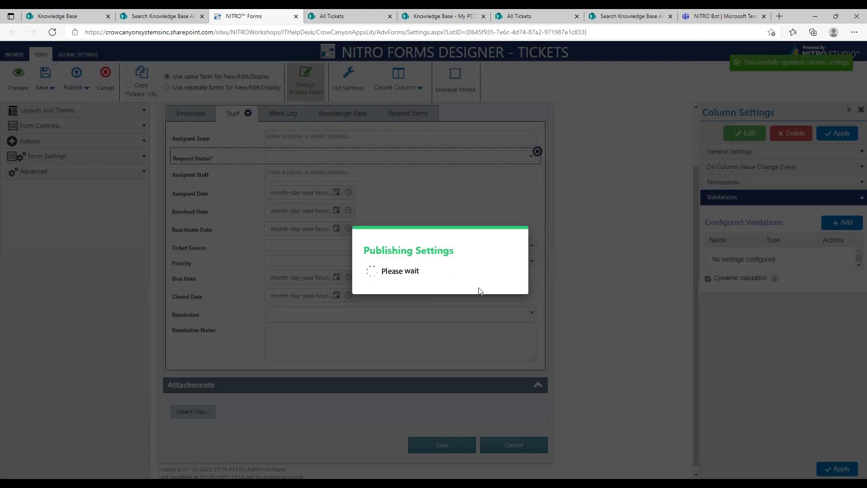
Step: Reload the all-tickets page and reset the site metadata cache in the IT Help Desk site's Crow Canyon NITRO Site Settings
click(341, 17)
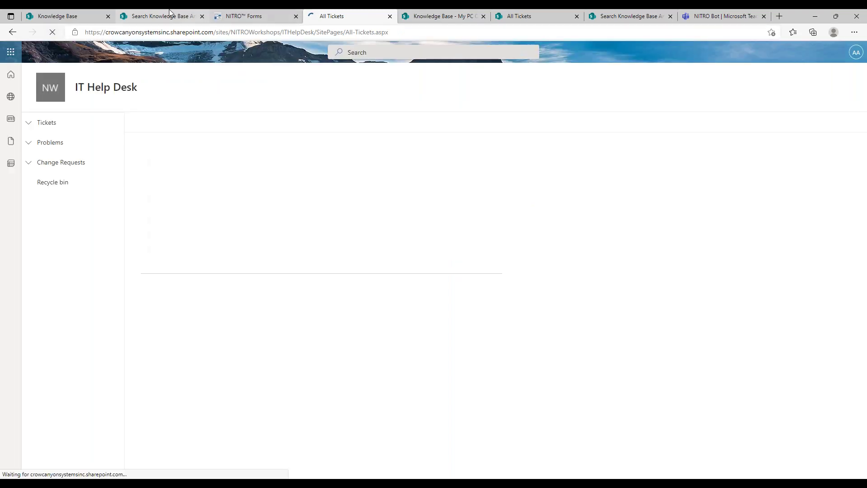
key(ctrl+2)
click(857, 51)
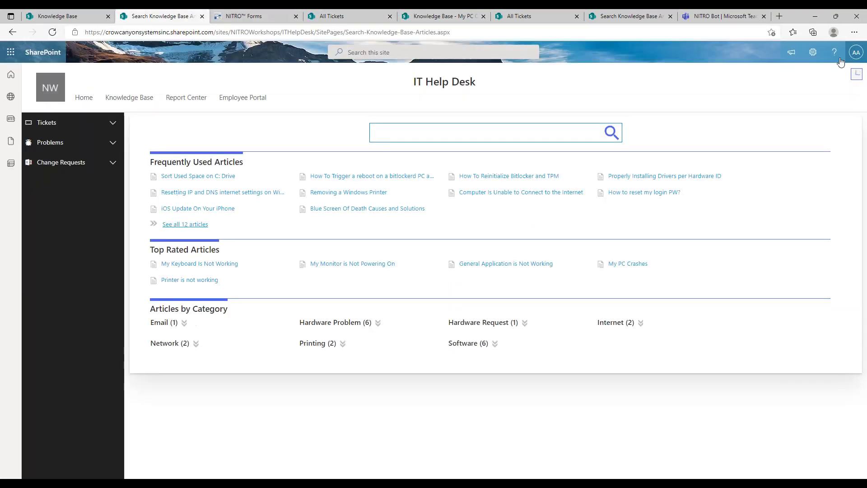
click(813, 52)
click(768, 156)
click(752, 220)
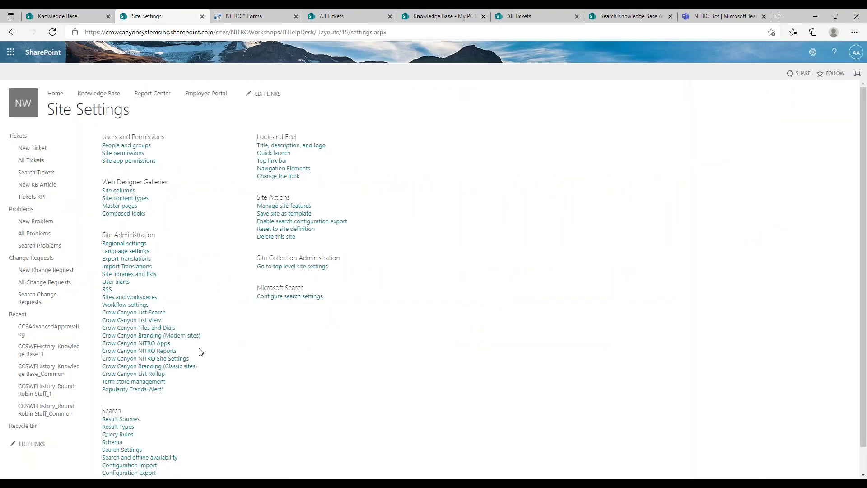
click(174, 360)
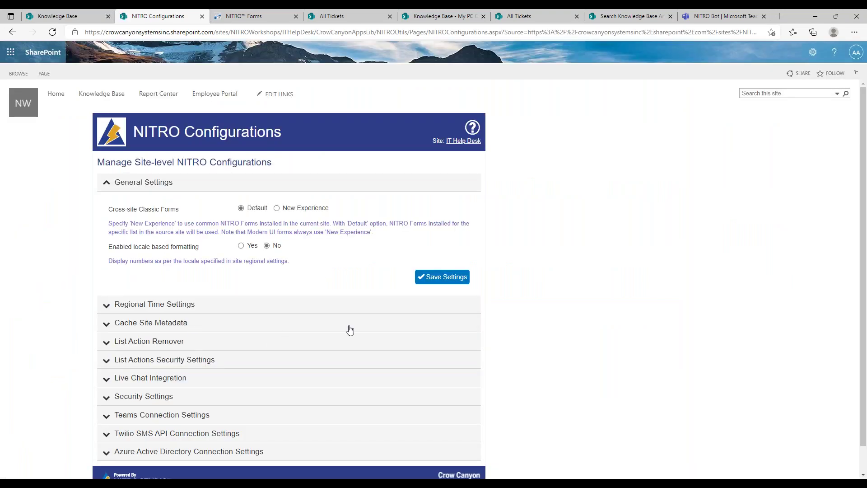
click(350, 329)
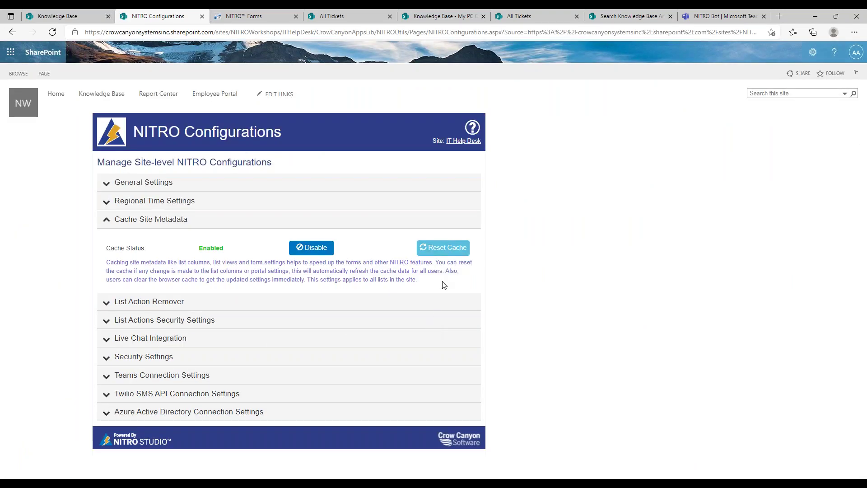
click(442, 247)
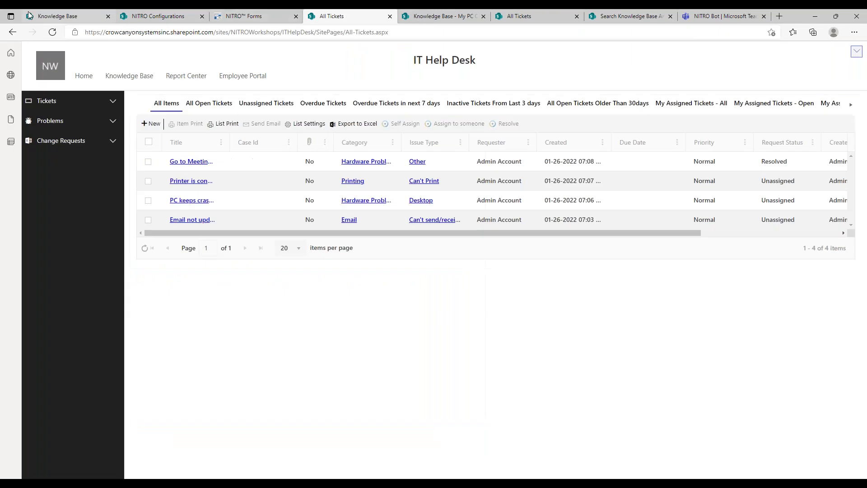
Step: Edit the "Go to Meeting won't open; just keeps spinning" ticket to set its Request Status to Closed, and save it
click(334, 16)
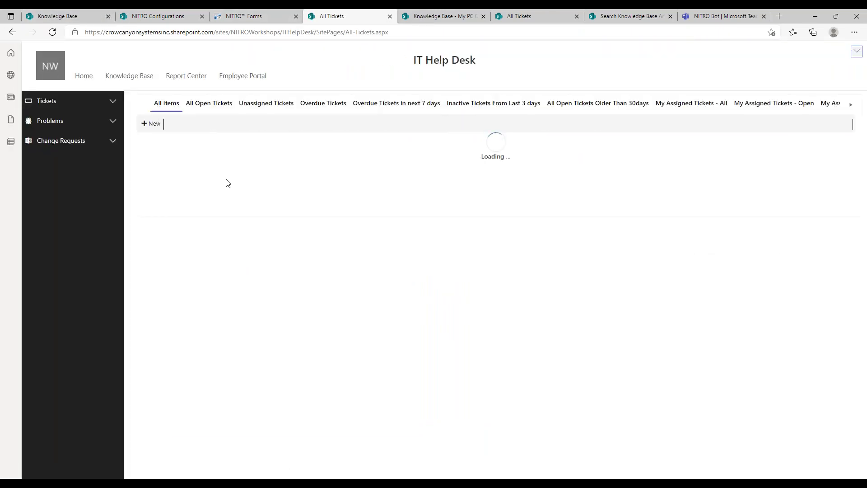
click(217, 162)
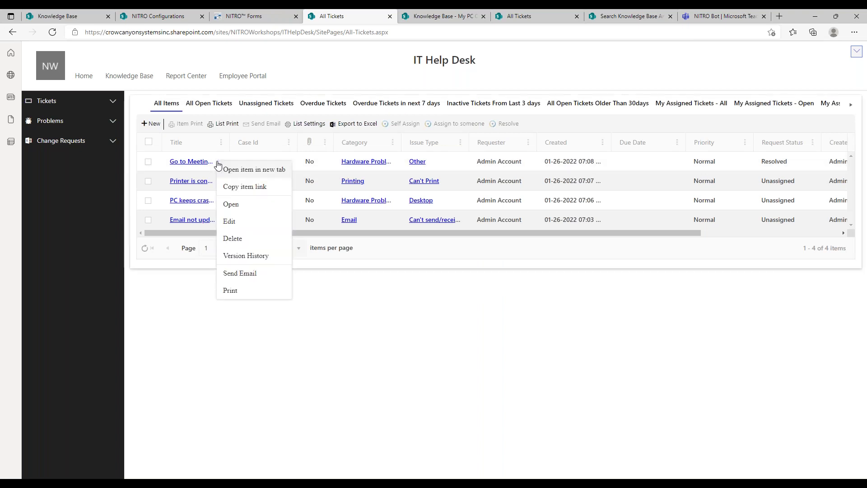
click(242, 224)
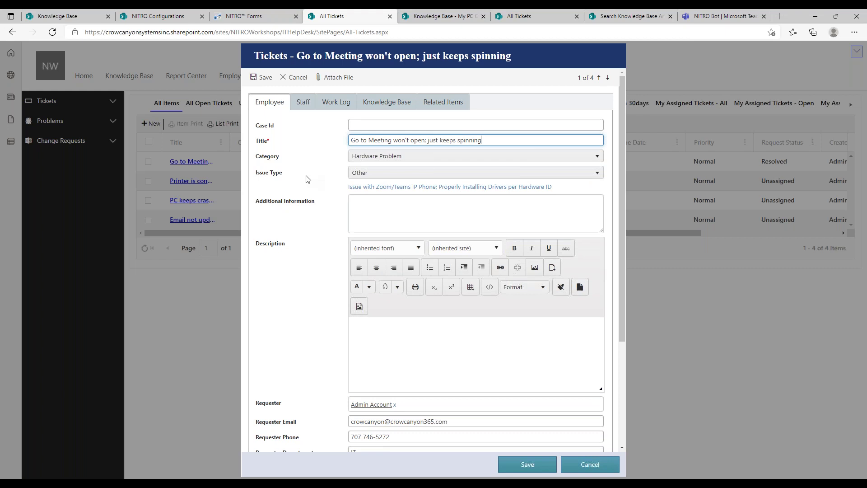
click(302, 105)
click(373, 144)
click(373, 188)
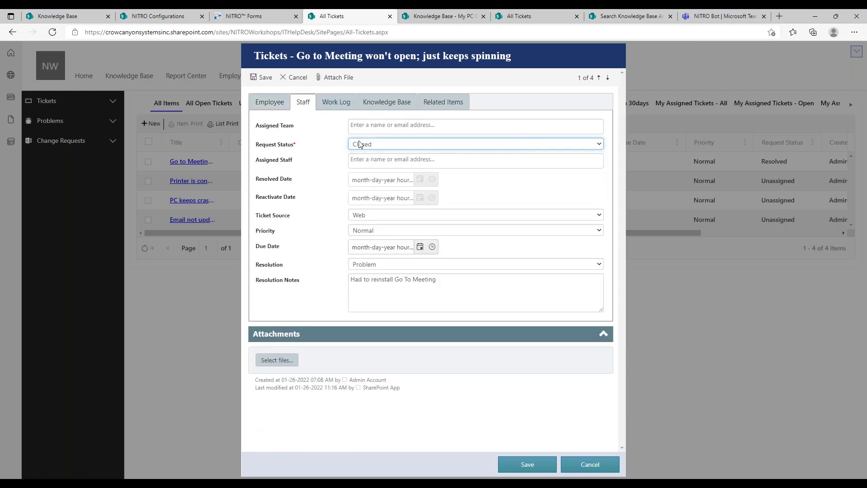
click(516, 464)
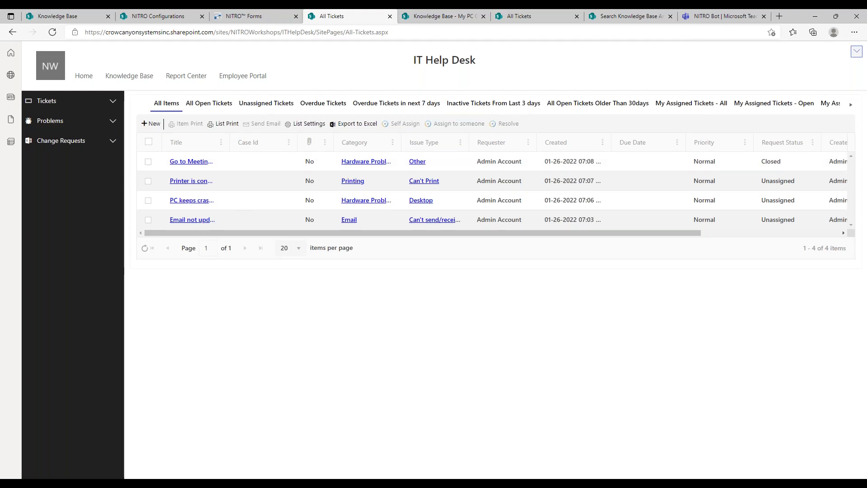
Step: Open the Knowledge Base list from the IT Help Desk site contents to check its articles
click(856, 51)
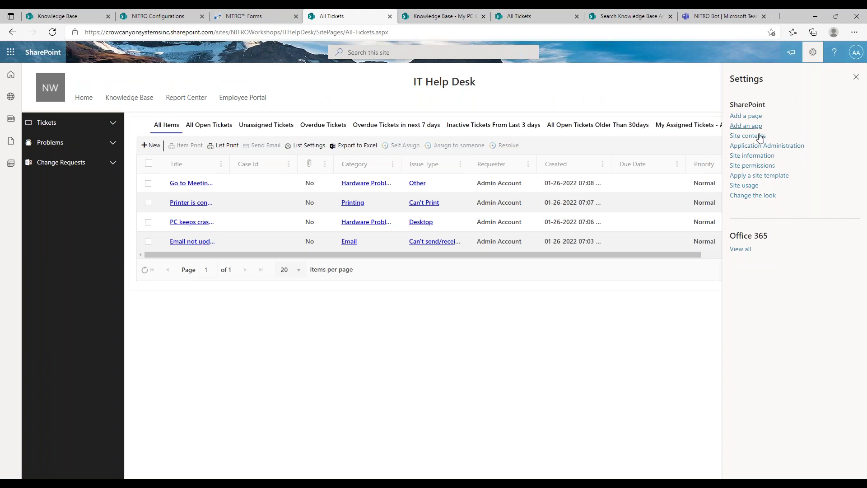
click(745, 135)
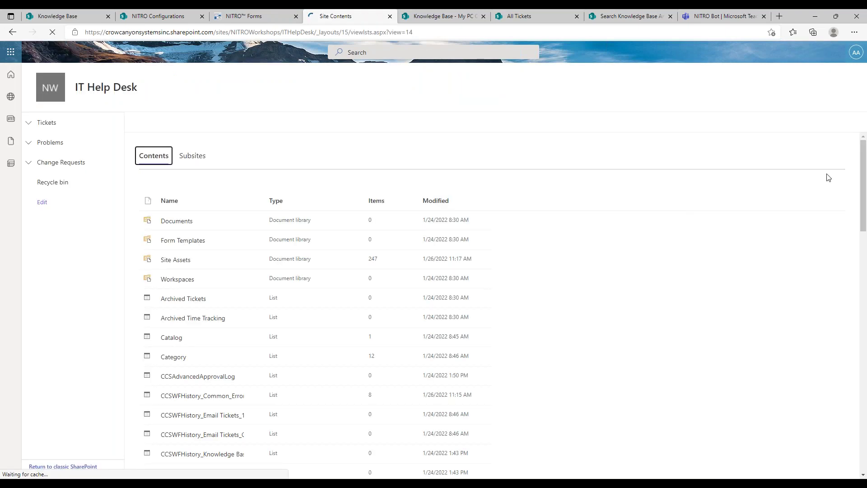
drag(861, 145, 863, 297)
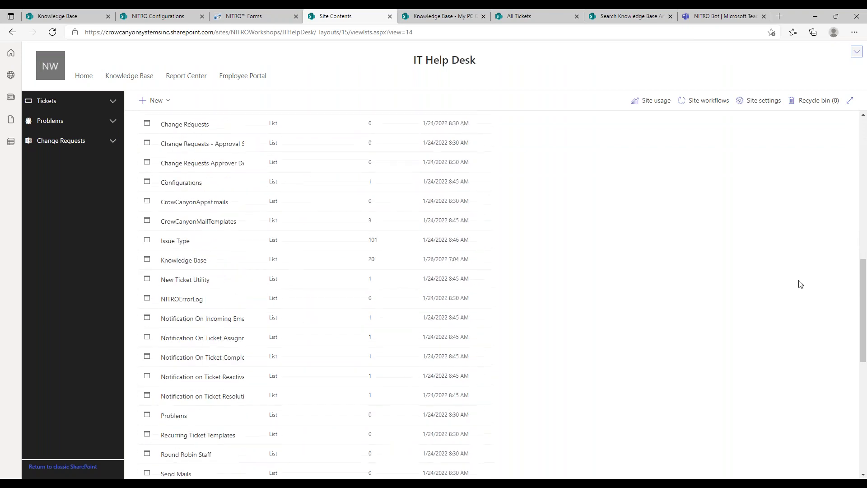
click(189, 265)
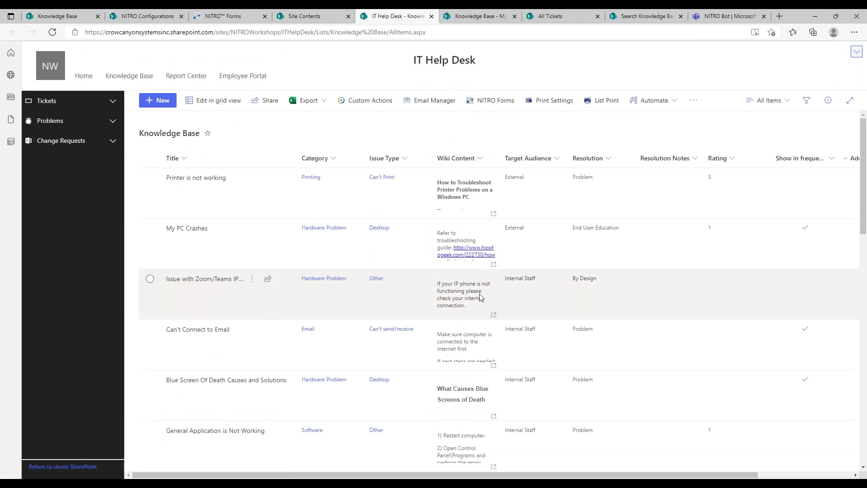
Step: Reload the Knowledge Base list and look through its articles and their categories, target audiences and resolutions
drag(863, 169, 845, 90)
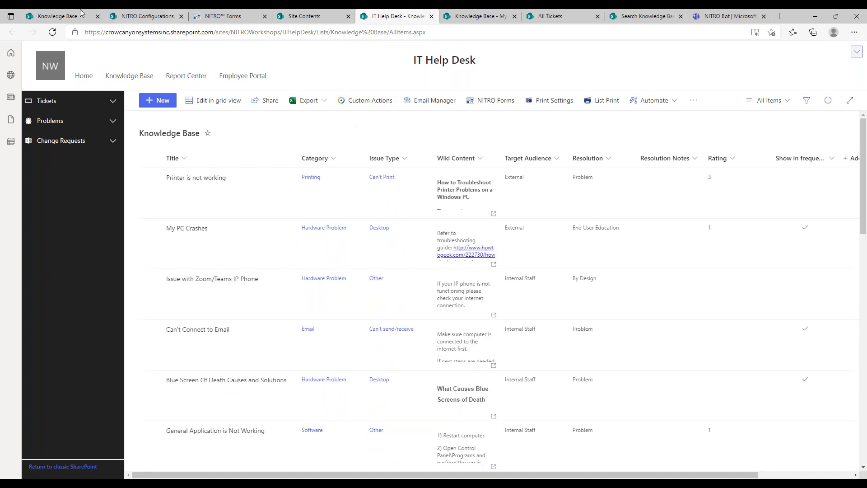
click(52, 32)
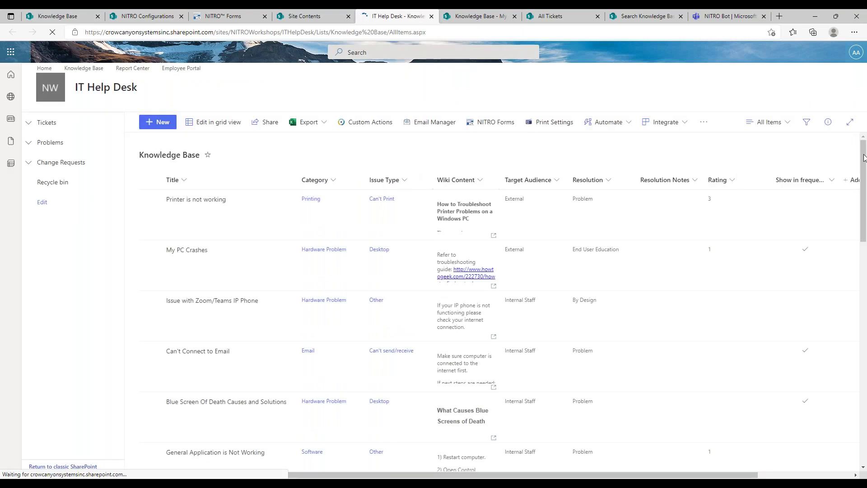
scroll(862, 162, down, 1)
drag(862, 162, 858, 256)
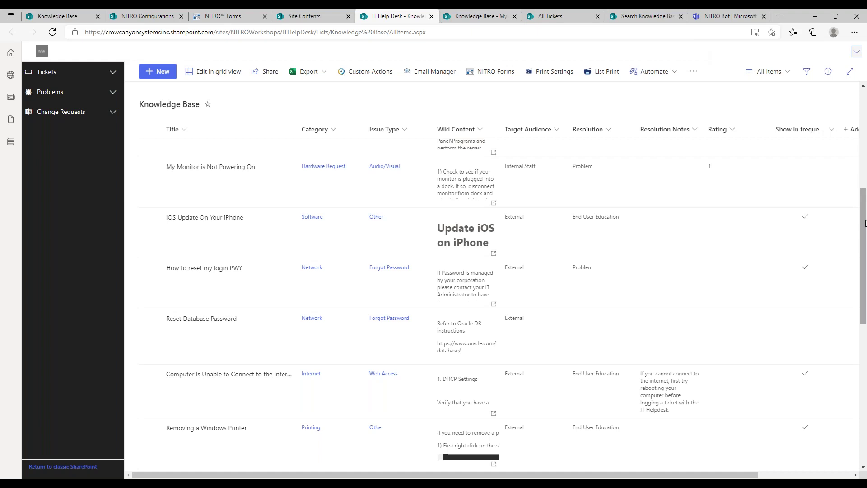
drag(863, 244, 830, 140)
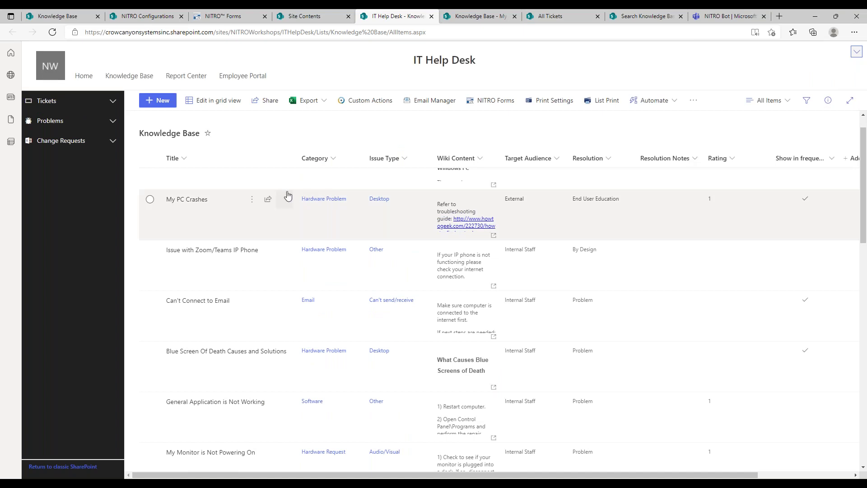
Step: Open the "My PC Crashes" article in its edit form and review its wiki content
click(252, 199)
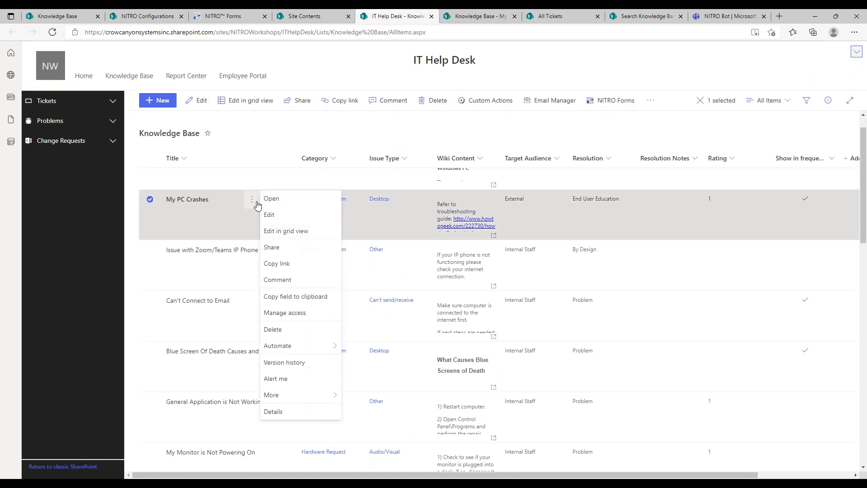
click(267, 216)
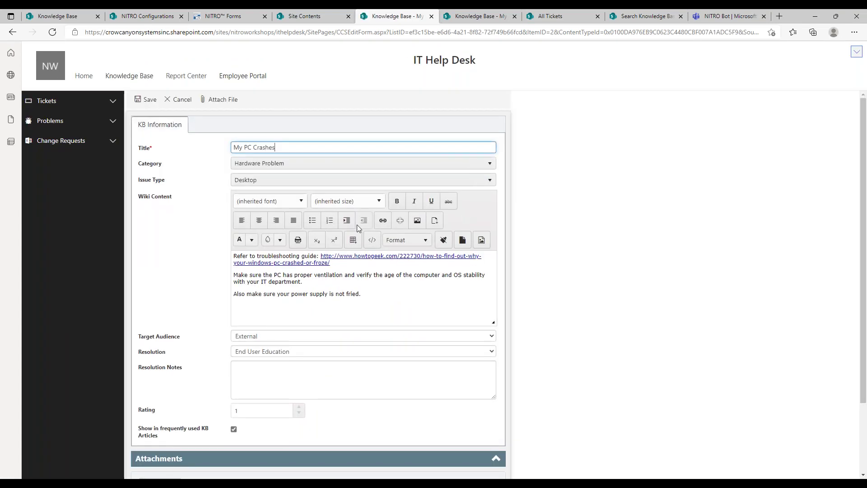
drag(361, 294, 228, 273)
click(360, 280)
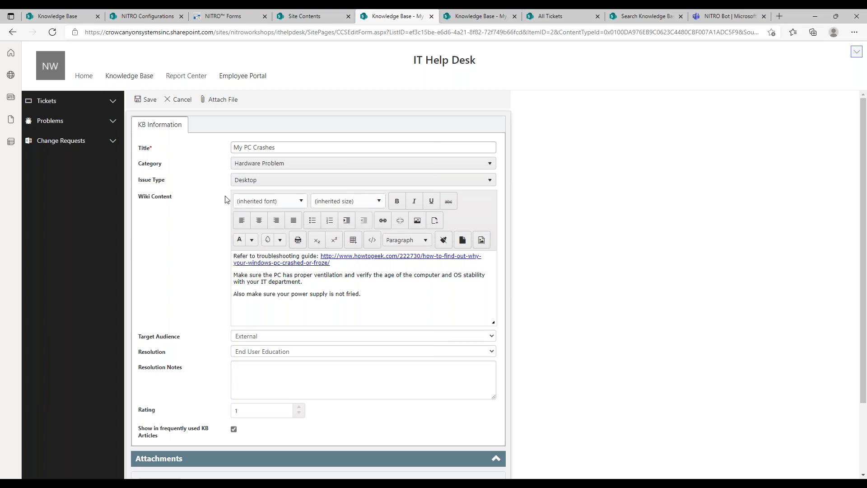
drag(862, 126, 862, 135)
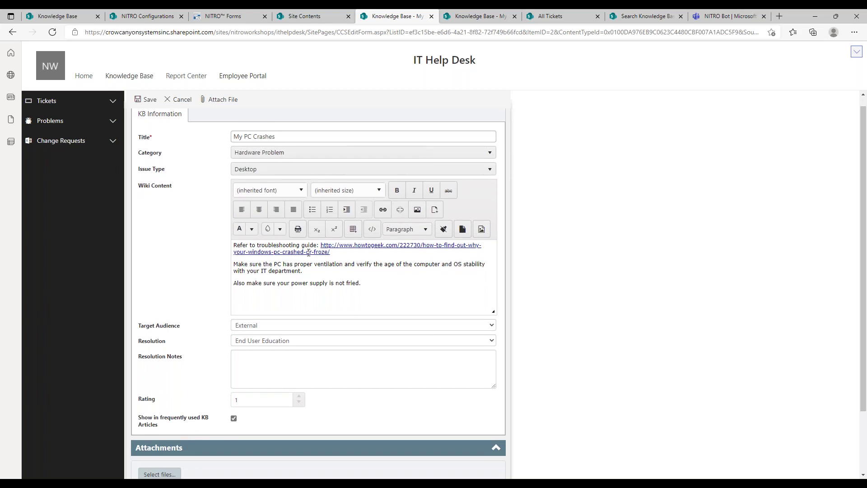
Step: Review the article's Target Audience, Resolution Notes and wiki content, and cancel the edit form without saving
drag(177, 324, 138, 322)
click(158, 325)
drag(147, 341, 182, 358)
click(177, 352)
click(273, 362)
drag(361, 283, 199, 240)
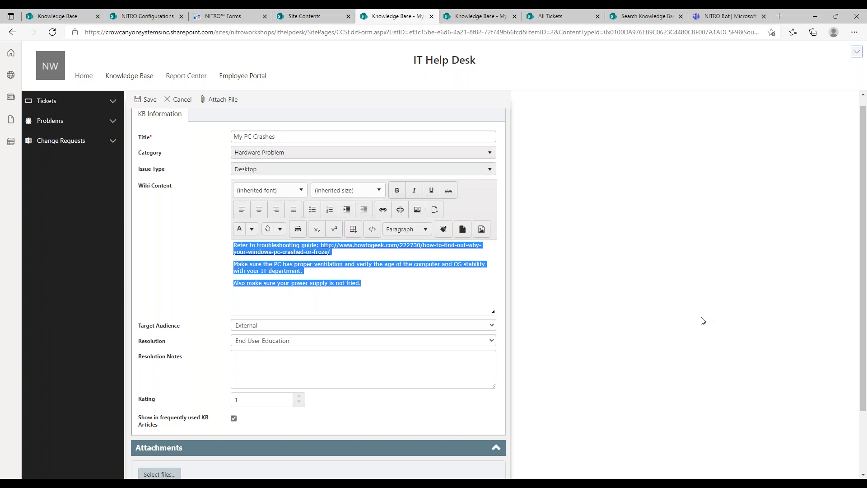
click(361, 299)
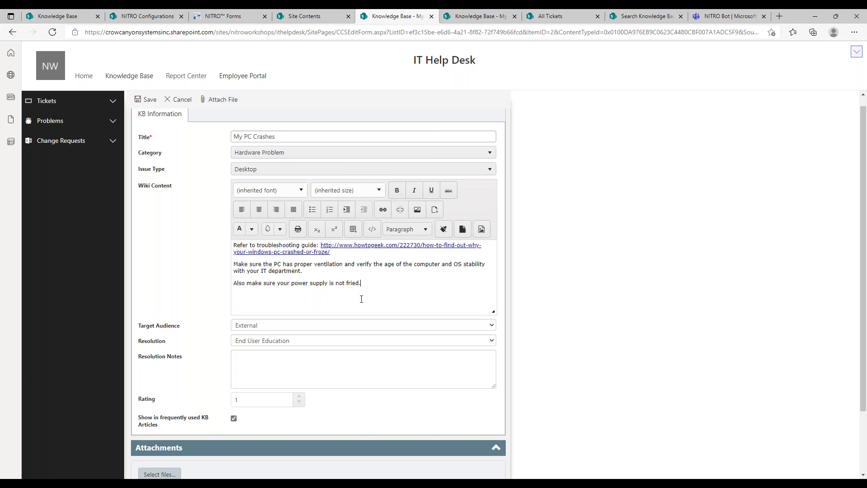
click(182, 99)
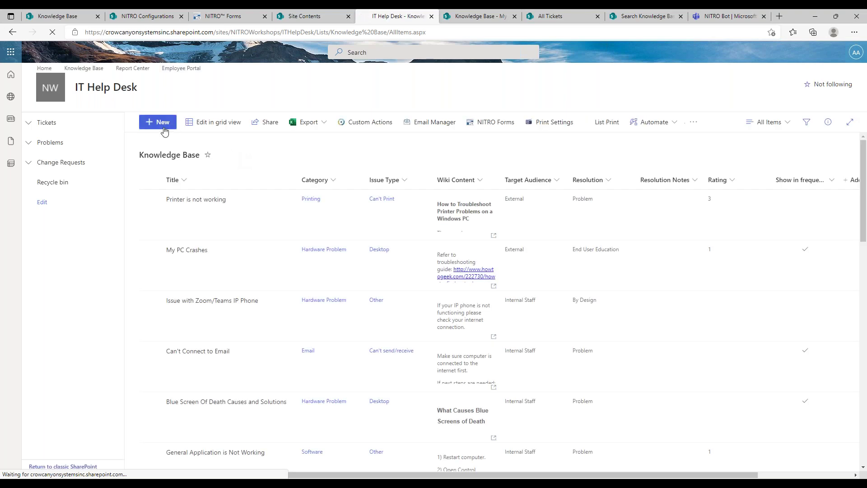
Step: Open a new KB article form from the Tickets navigation and examine the "Show in frequently used KB Articles" option
click(111, 100)
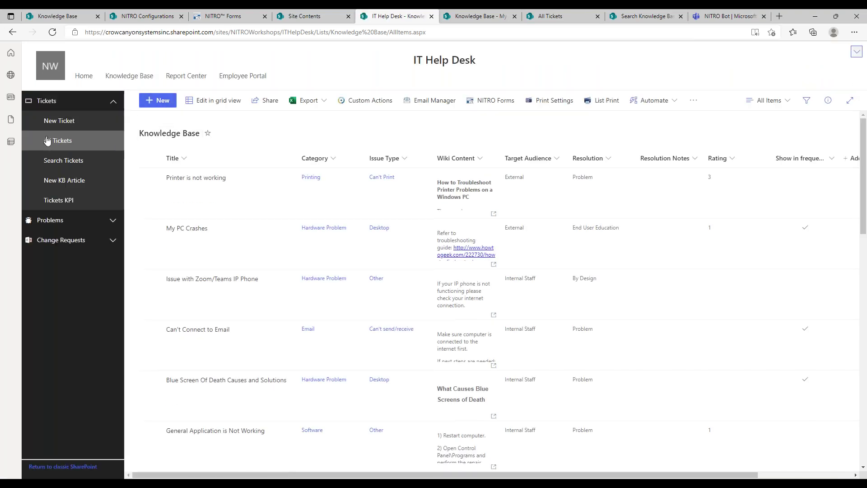
click(69, 179)
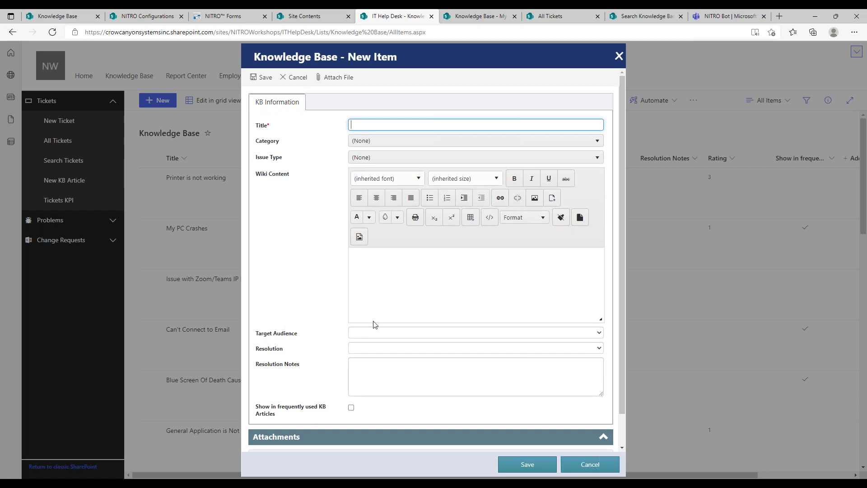
drag(255, 405, 329, 415)
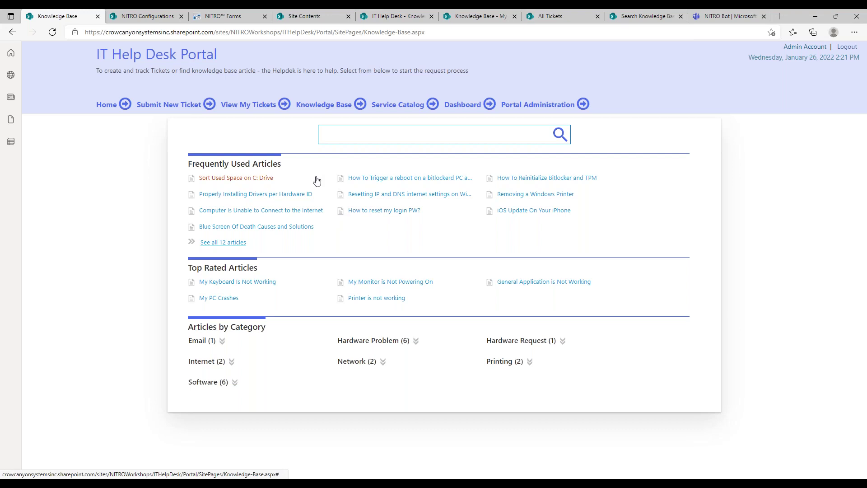
Step: Examine the Frequently Used Articles section on the IT Help Desk Portal's Knowledge Base page
drag(186, 165, 281, 165)
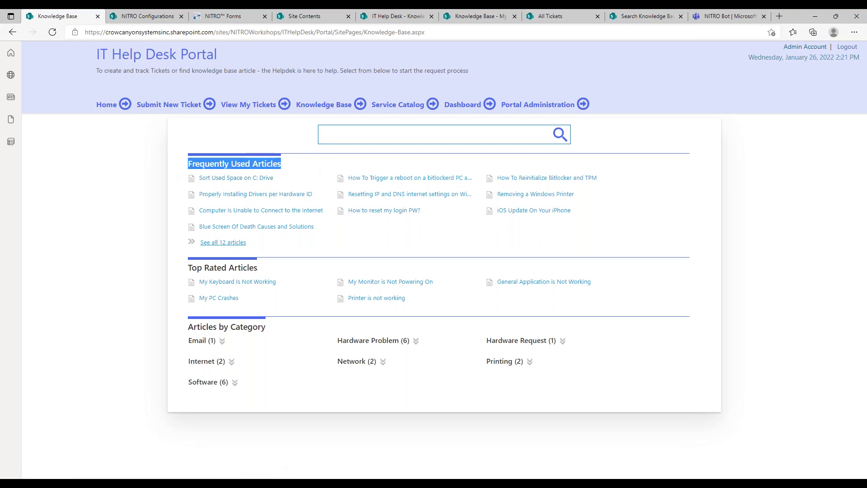
click(269, 161)
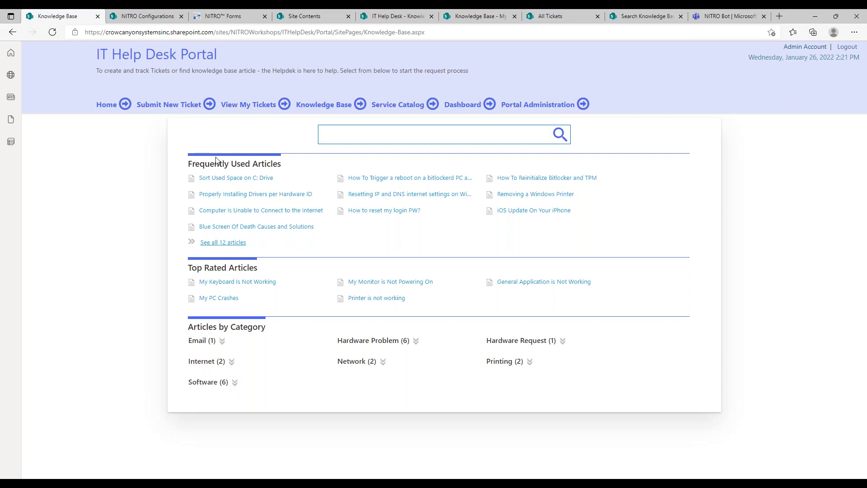
drag(209, 163, 251, 163)
click(253, 163)
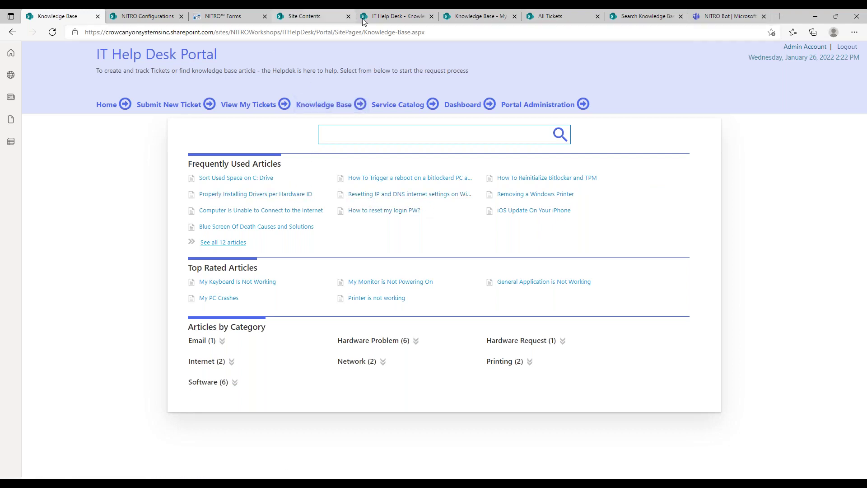
Step: Return to the new KB article form, enable "Show in frequently used KB Articles", and cancel the form without saving
click(389, 17)
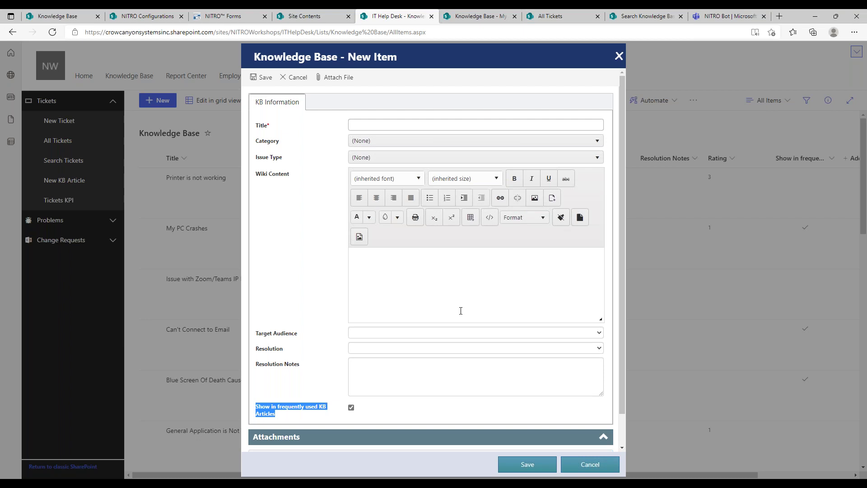
click(435, 278)
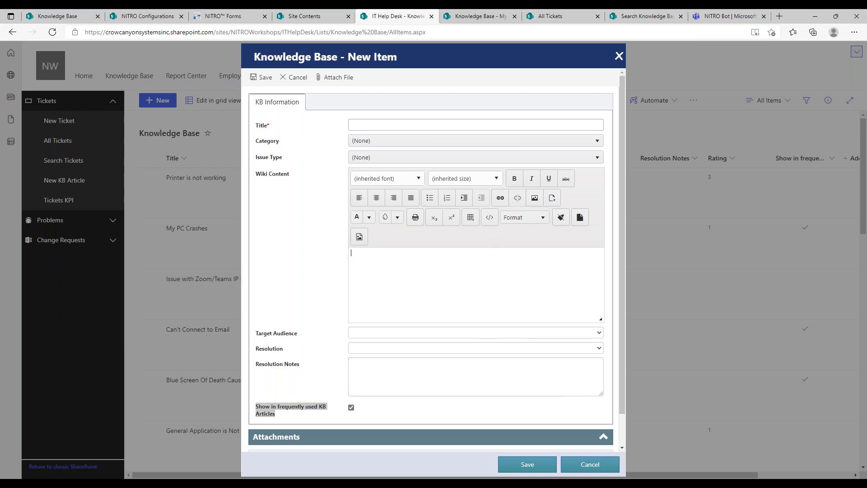
click(591, 464)
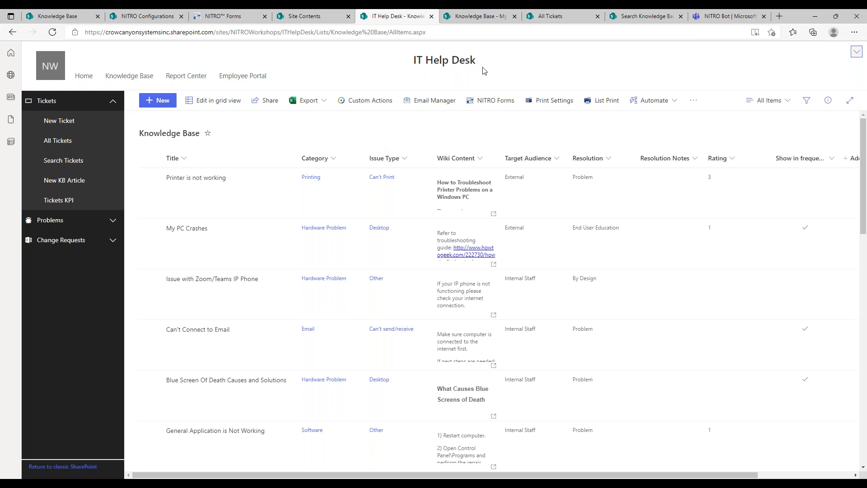
Step: Open NITRO Workflows for the IT Help Desk site from the Crow Canyon NITRO Apps in Application Administration
click(854, 53)
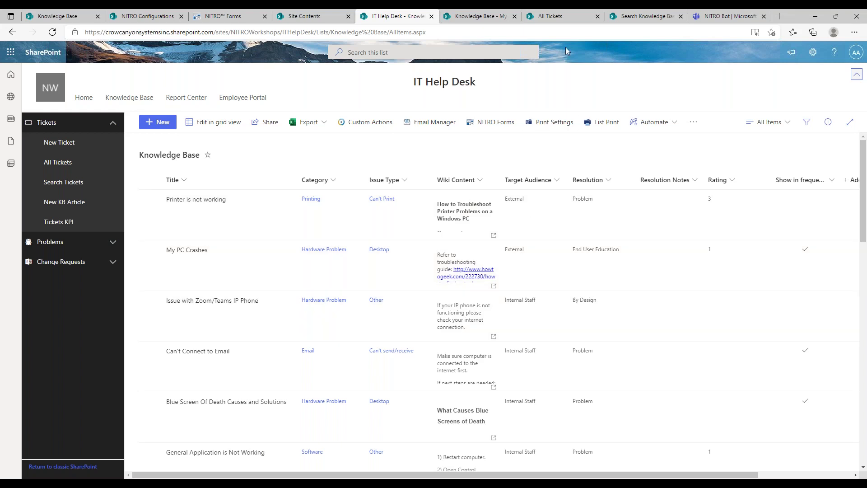
click(813, 52)
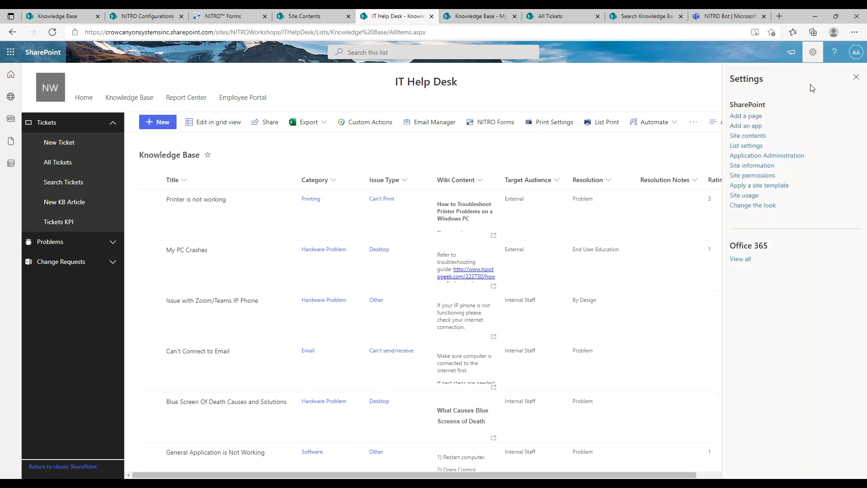
click(781, 155)
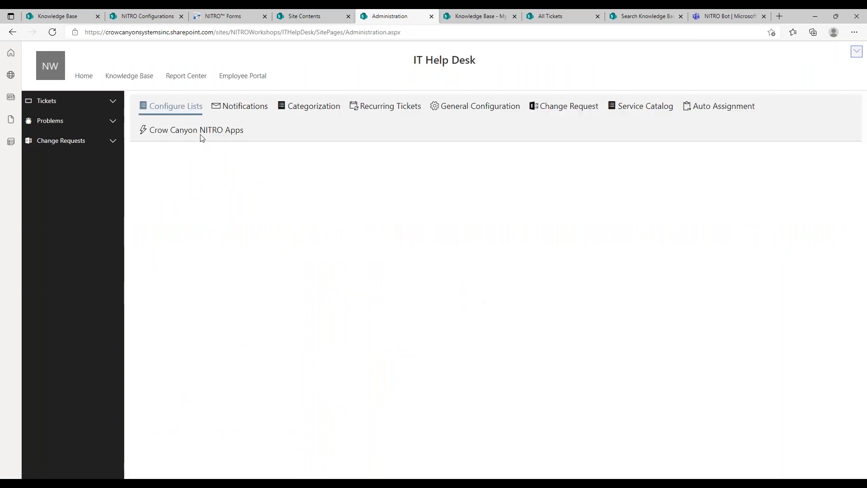
click(204, 133)
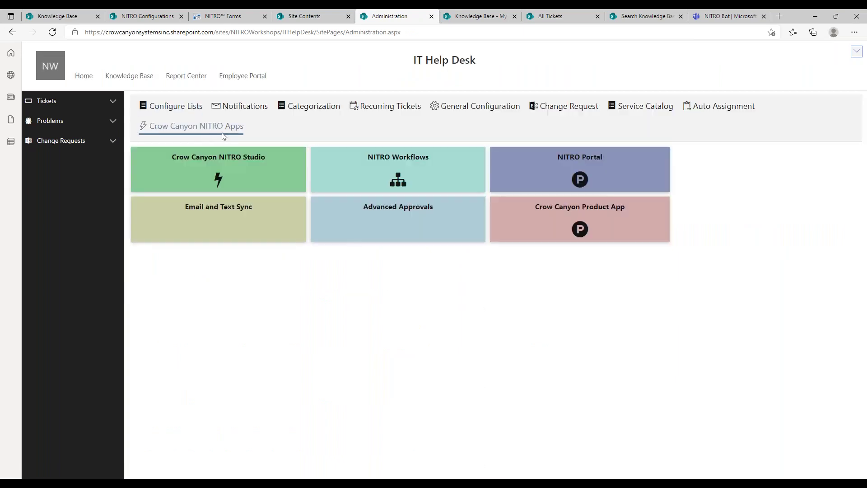
click(373, 185)
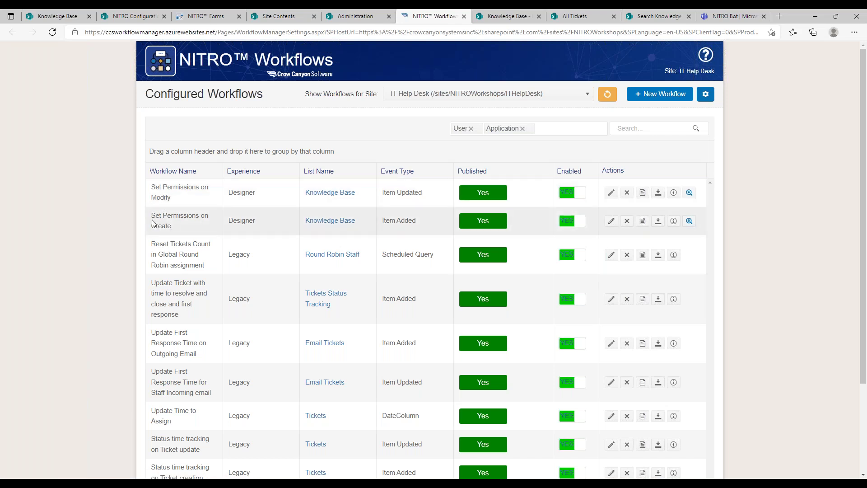
Step: Open the Knowledge Base list's "Set Permissions on Create" workflow and review the Target Audience condition in its gateway settings
drag(153, 216, 206, 224)
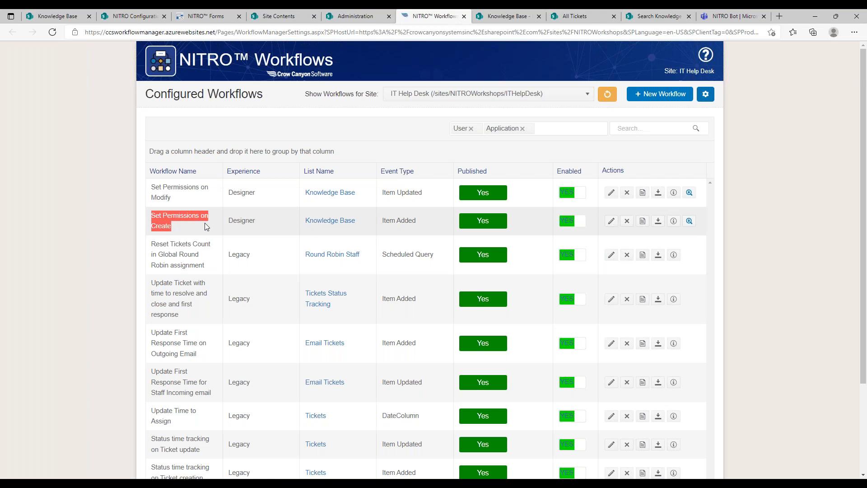
click(180, 195)
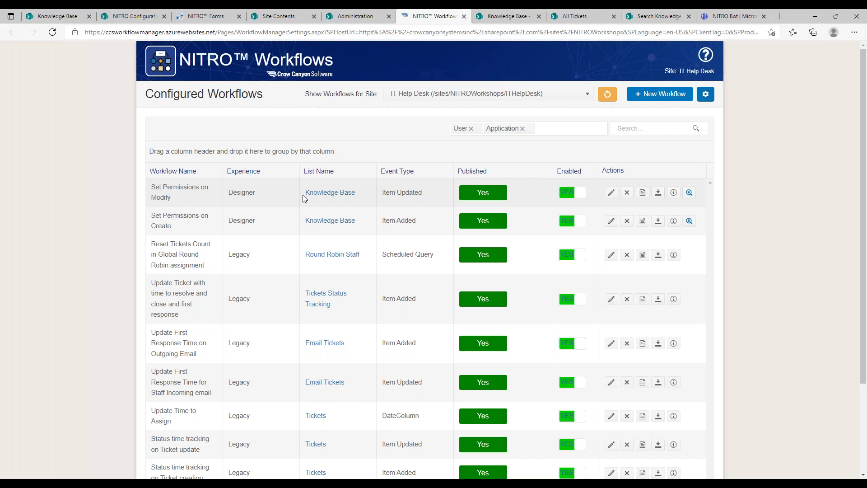
click(609, 224)
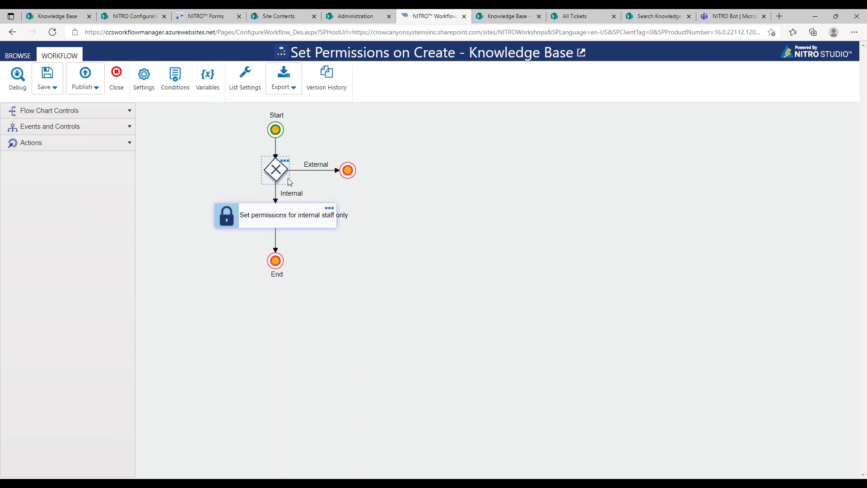
click(286, 208)
click(352, 173)
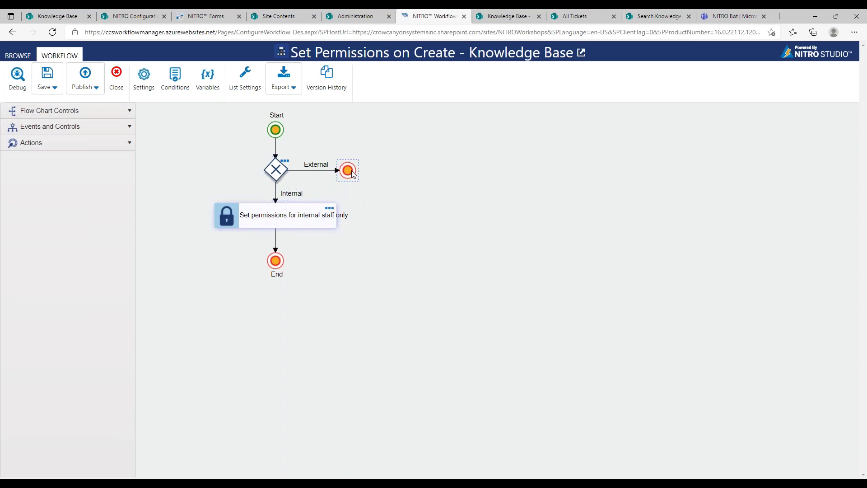
click(285, 163)
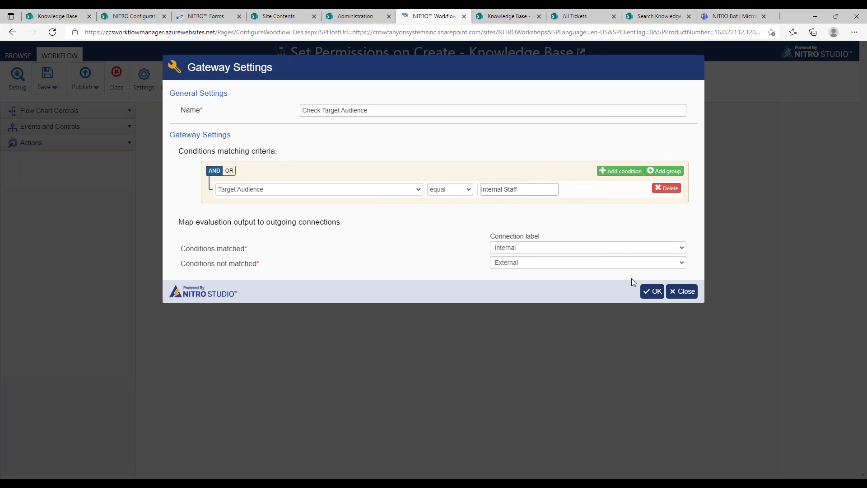
click(672, 291)
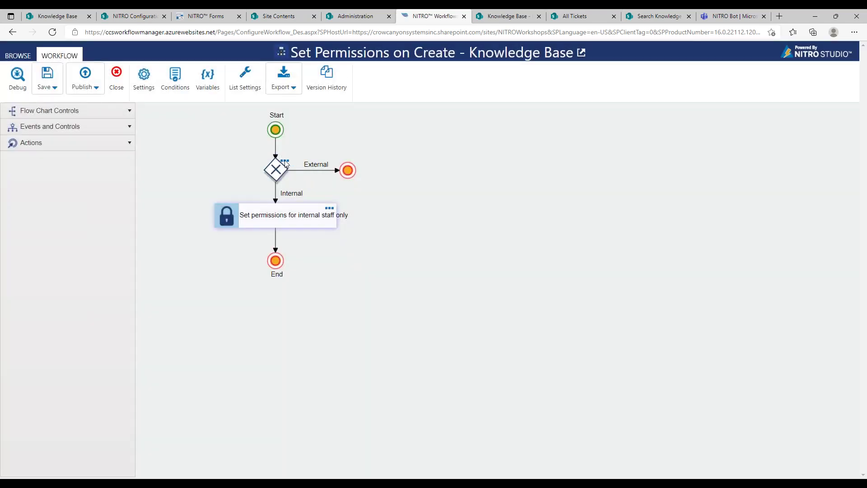
Step: Review the users or groups in the "Set permissions for internal staff only" action, and return to the configured workflows without saving
click(279, 173)
click(326, 171)
click(280, 199)
click(283, 211)
click(331, 209)
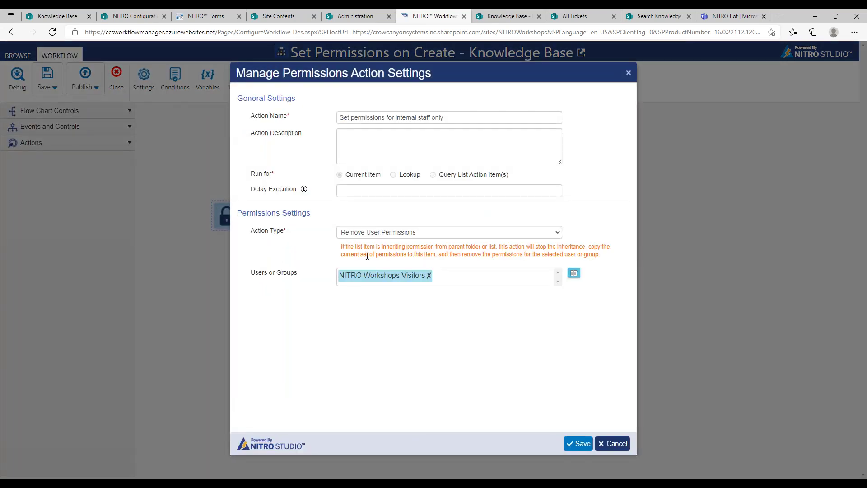
drag(260, 270, 298, 273)
click(314, 282)
click(614, 442)
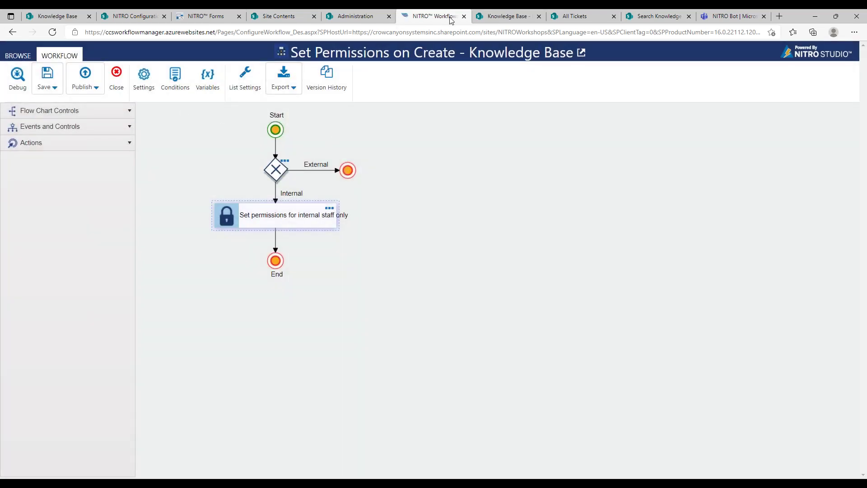
click(13, 31)
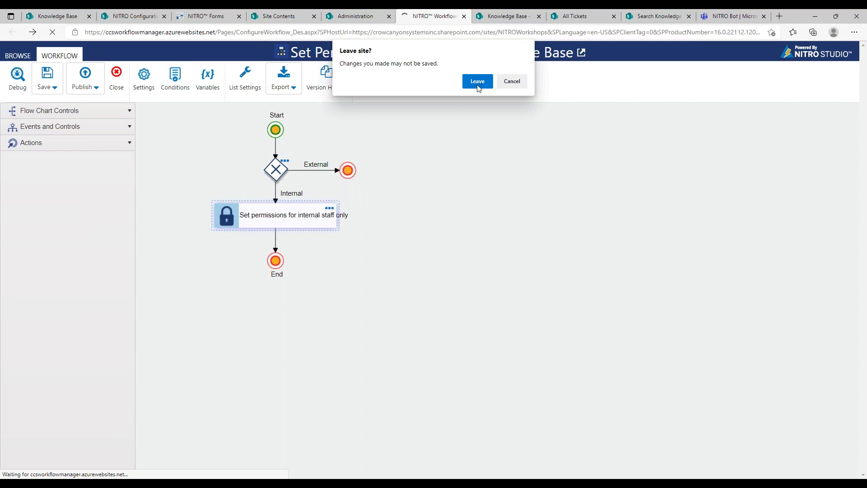
click(478, 82)
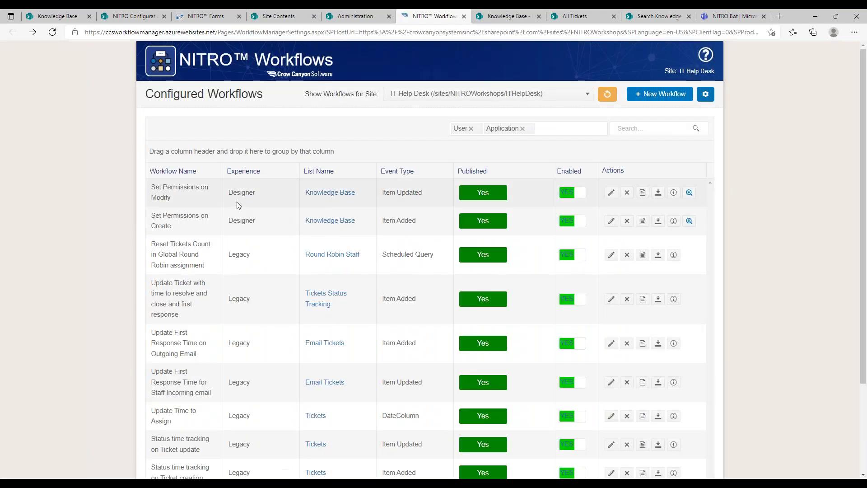
Step: Open the Knowledge Base list's "Set Permissions on Modify" workflow and review the "Set for all to access" action settings without saving
click(610, 193)
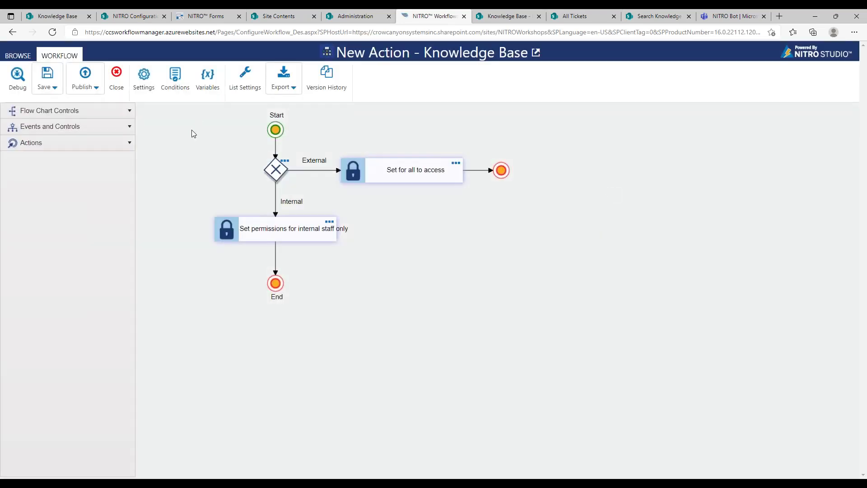
click(271, 167)
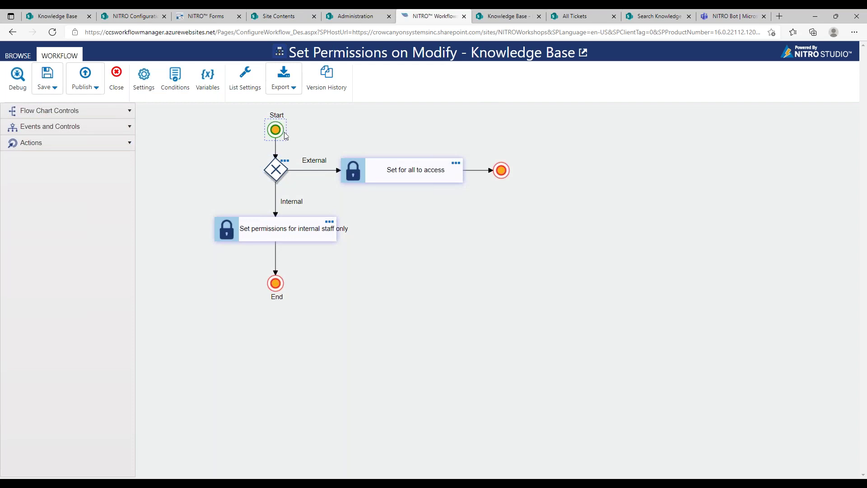
click(383, 177)
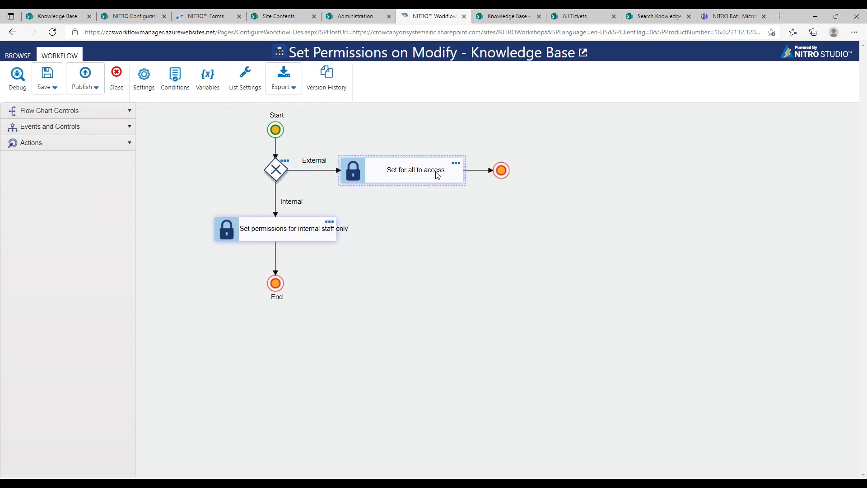
click(304, 172)
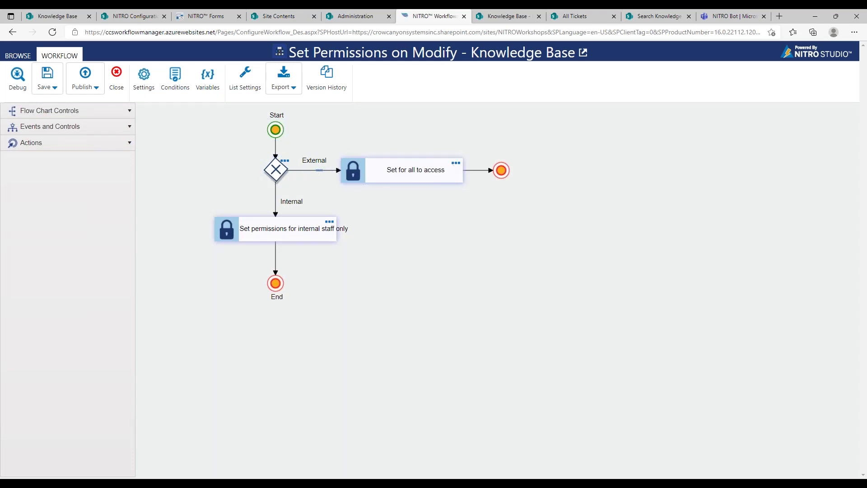
click(455, 163)
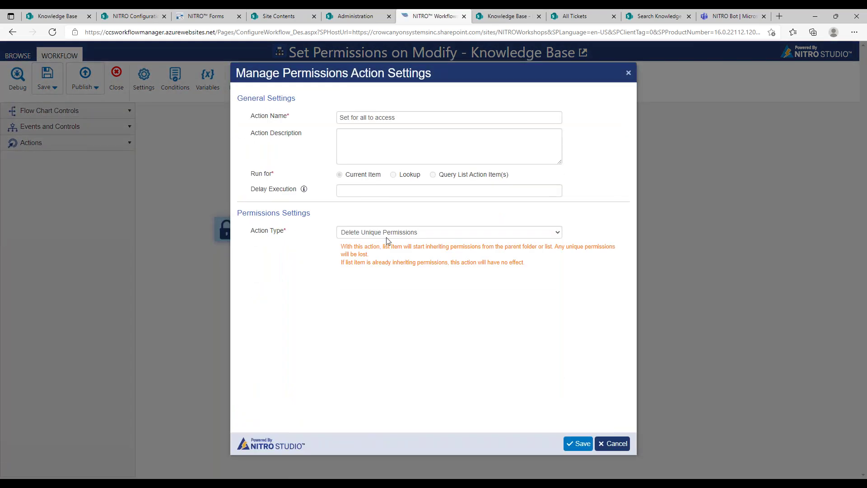
click(617, 442)
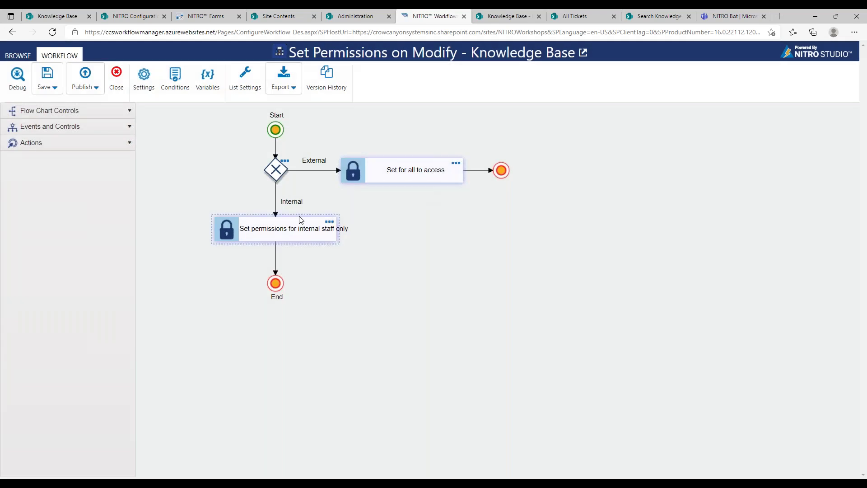
Step: Review the action type and users or groups in the "Set permissions for internal staff only" action, and cancel without saving
click(324, 225)
click(329, 223)
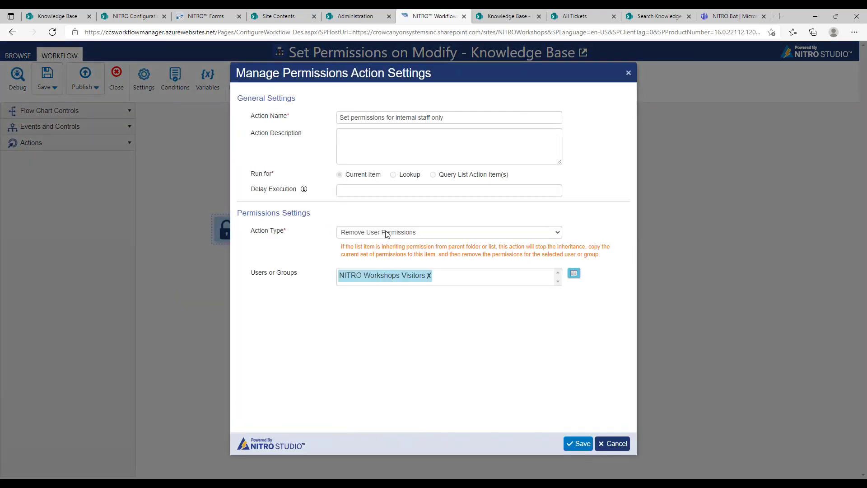
click(613, 444)
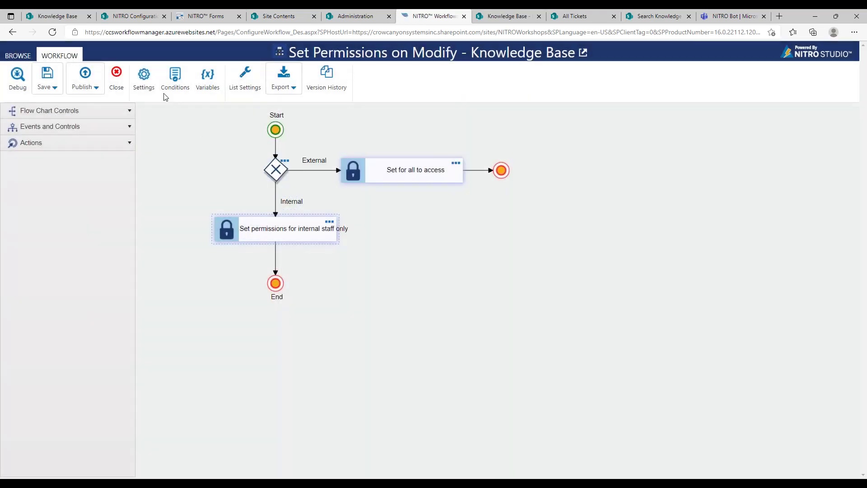
Step: Review the Target Audience condition of the "Set Permissions on Modify" workflow, and return to the configured workflows without saving
click(165, 85)
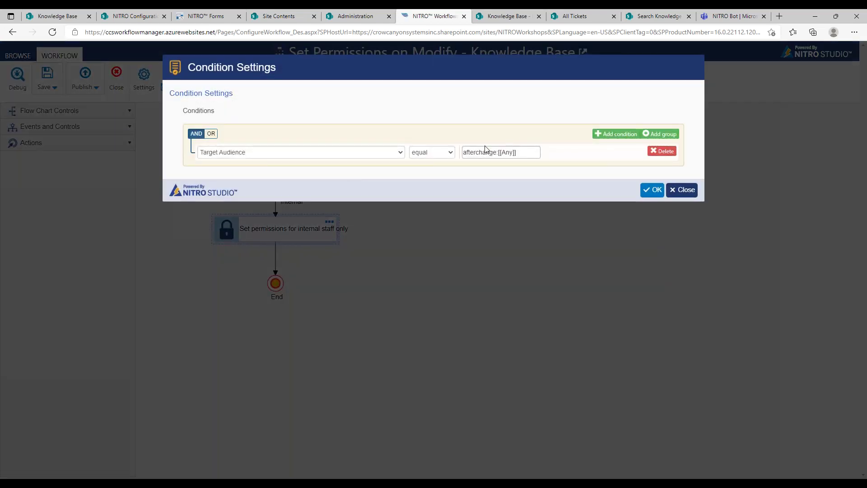
click(525, 154)
click(681, 190)
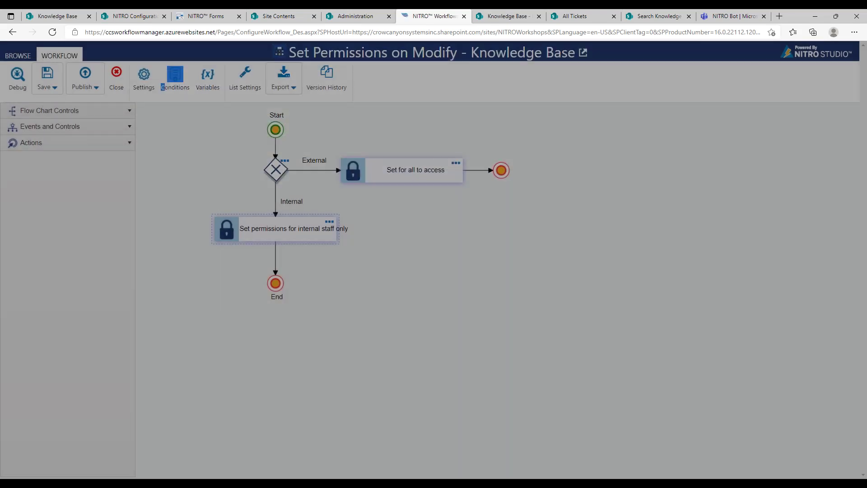
click(117, 75)
click(475, 82)
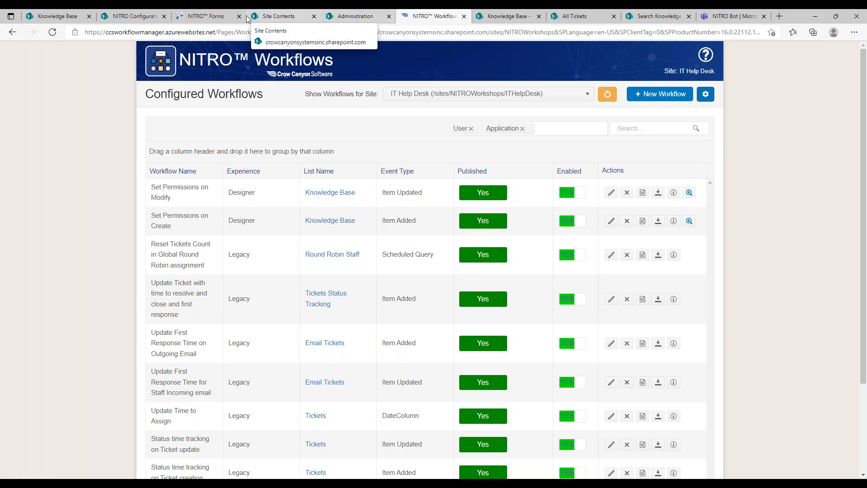
Step: Return to the IT Help Desk Portal's Knowledge Base page and close the "Sort Used Space on C: Drive" article
click(191, 18)
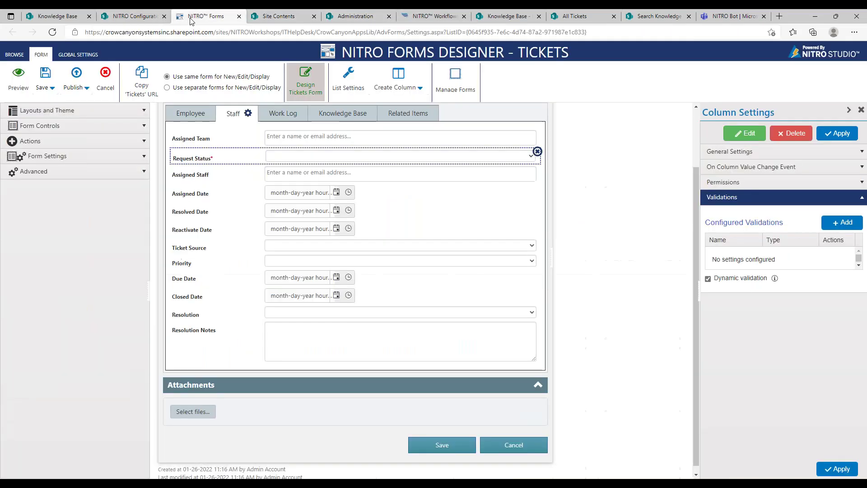
click(285, 18)
click(339, 18)
click(75, 18)
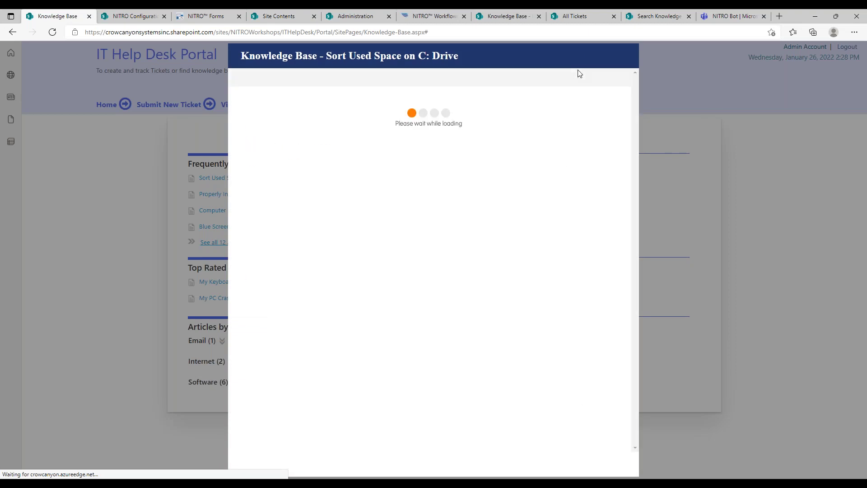
click(613, 464)
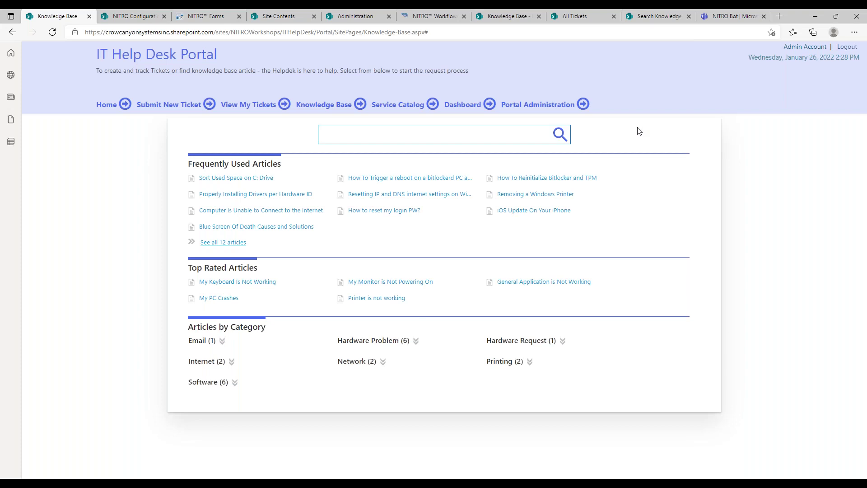
Step: Review the "Sort Used Space on C: Drive" article in the IT Professional 2022 site's knowledge base down to its end, and close it
click(658, 16)
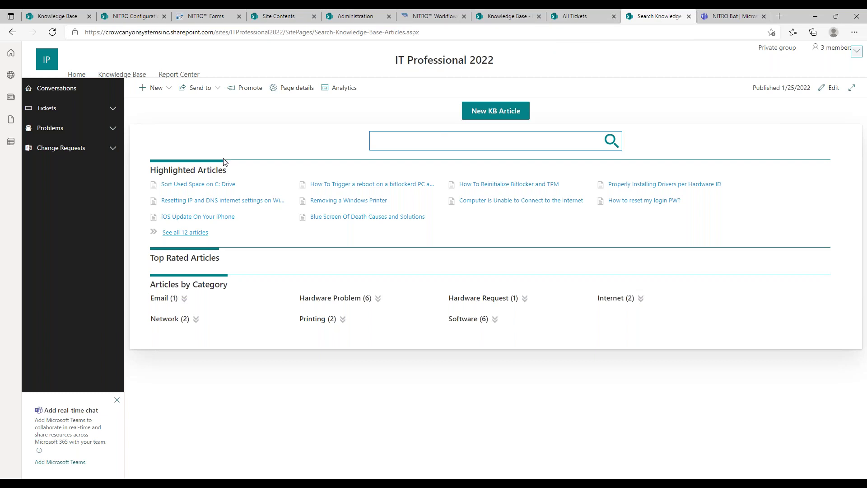
click(200, 185)
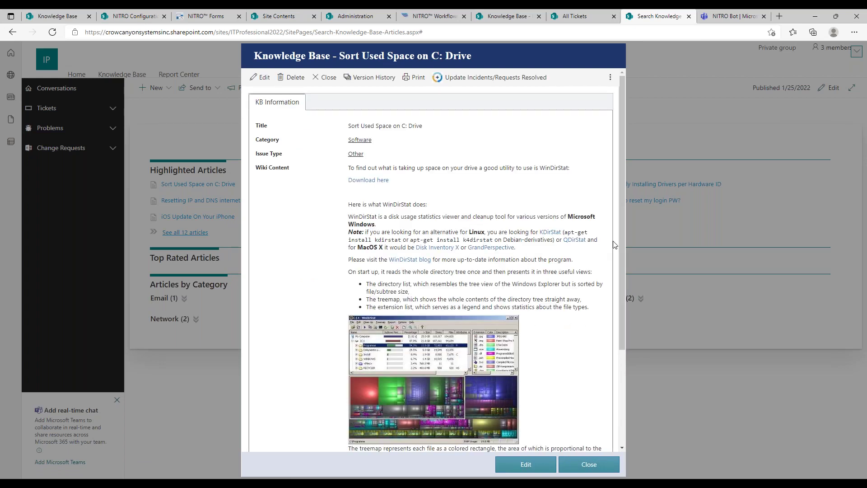
drag(620, 245, 619, 359)
click(587, 464)
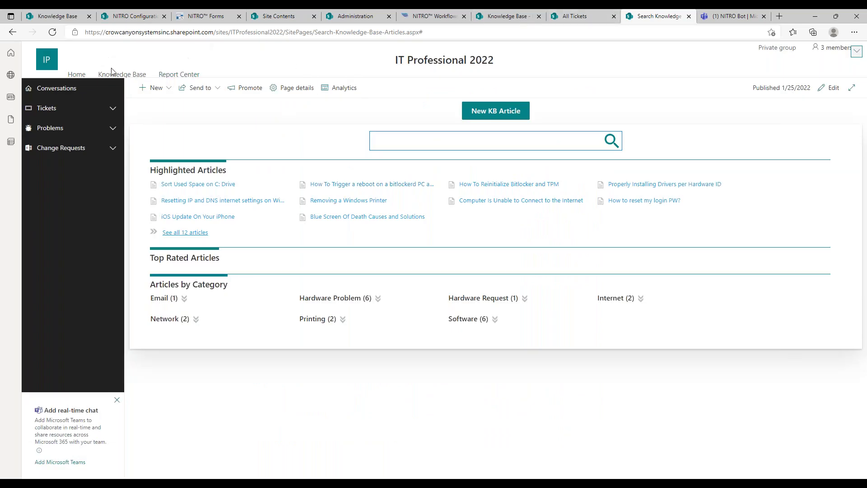
Step: Try the IT Professional 2022 subsite addresses "portal", "itprofessionalportal" and "itprofessionalportal2022" to reach the employee portal
drag(289, 34, 425, 33)
text(portal)
key(Return)
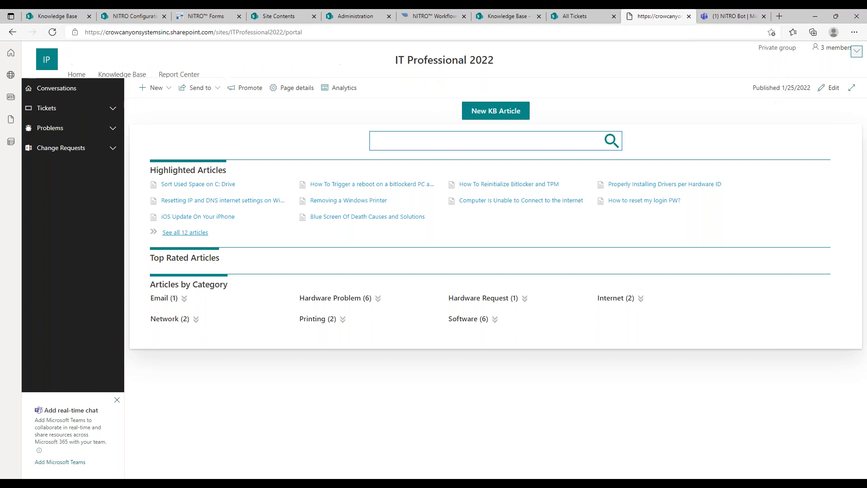
click(286, 32)
click(286, 33)
text(itprofessional)
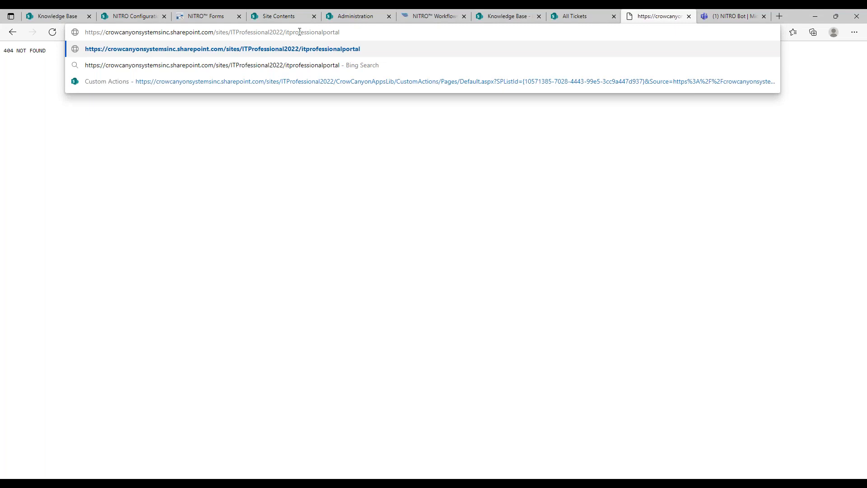
key(Return)
click(356, 31)
click(356, 31)
text(2022)
key(Return)
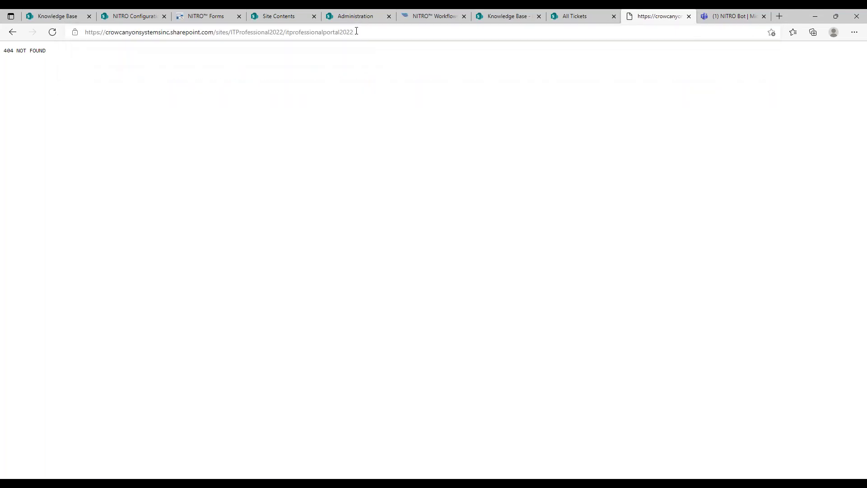
click(283, 32)
click(289, 33)
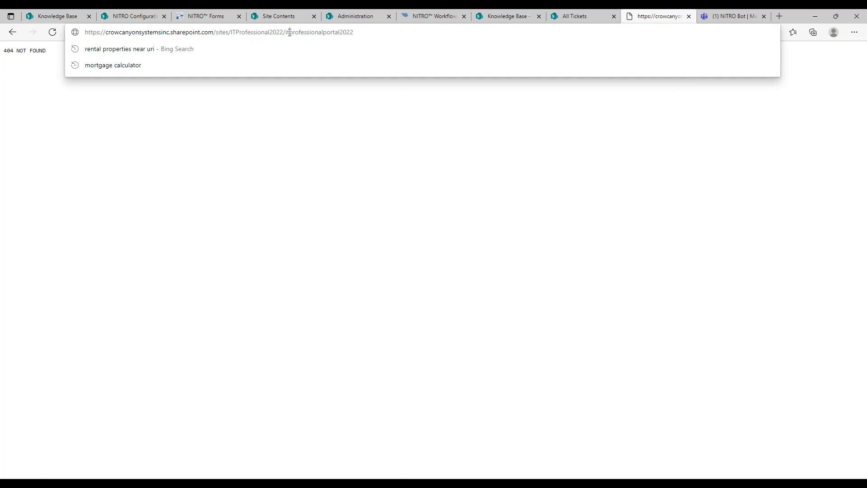
click(417, 127)
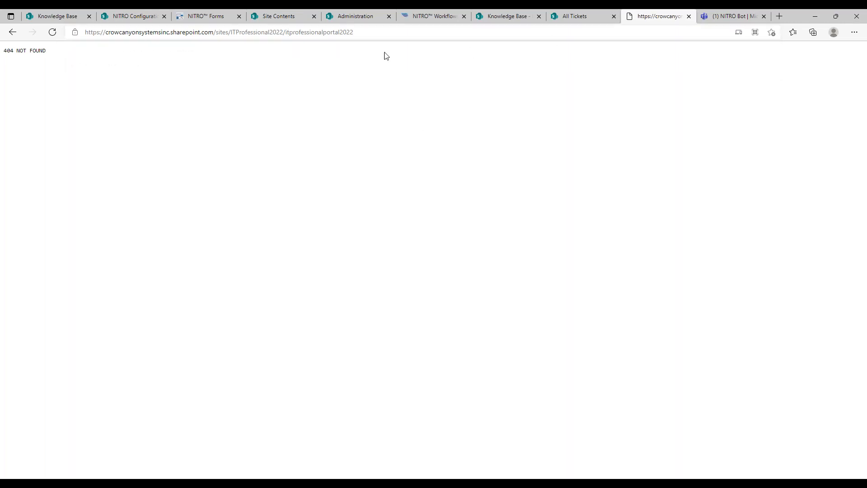
Step: Open the IT Professional 2022 site's employee portal at "itportal2022" and go to its Knowledge Base page
drag(289, 33, 323, 34)
key(BackSpace)
key(Return)
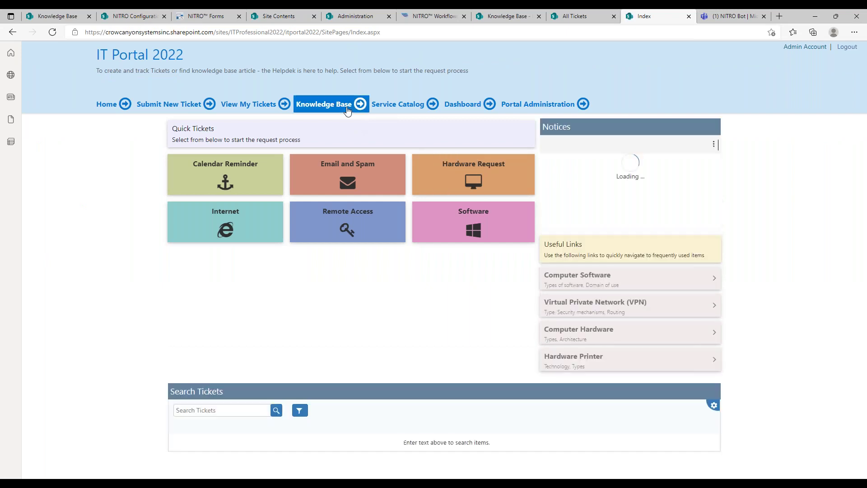
click(348, 110)
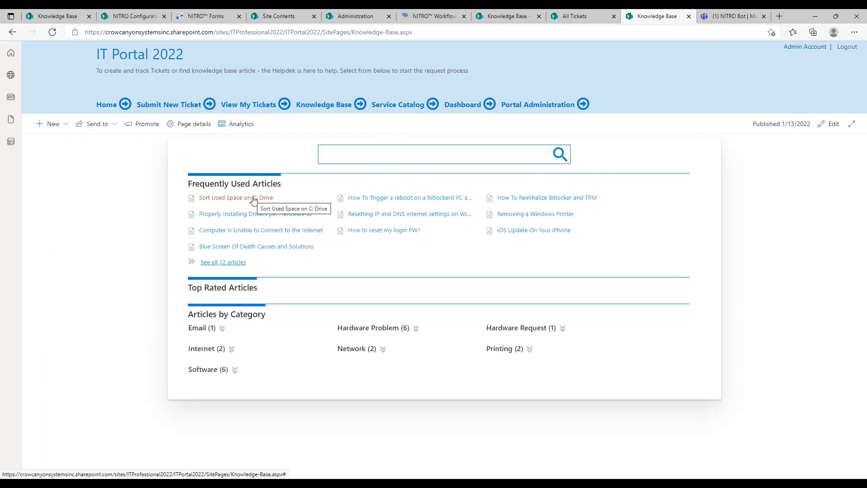
Step: Open the frequently used article "Sort Used Space on C: Drive" in IT Portal 2022 and examine its content and resolution options
click(254, 199)
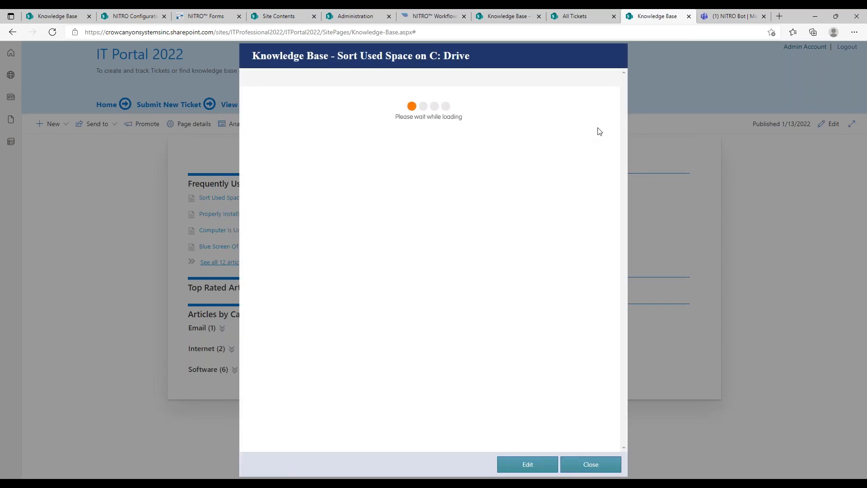
drag(624, 139, 622, 229)
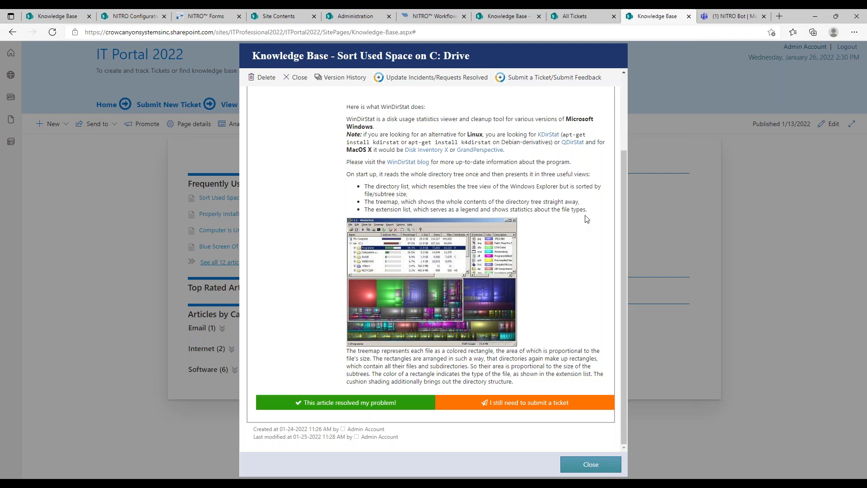
scroll(618, 176, up, 2)
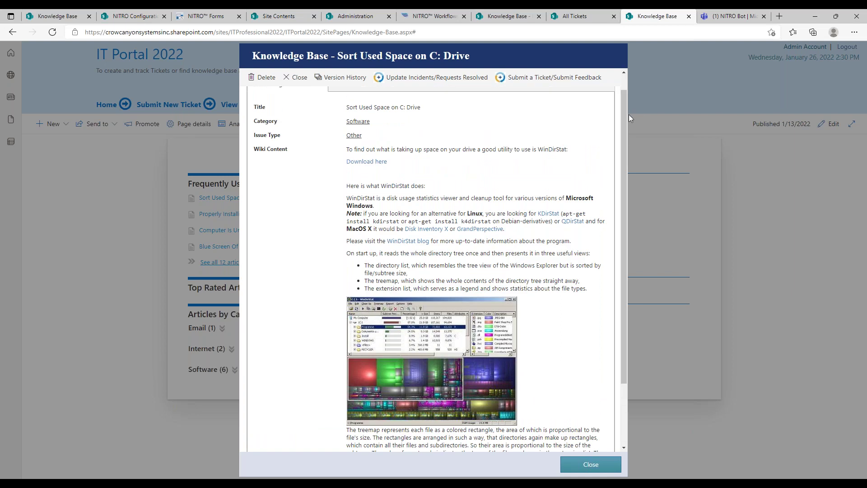
scroll(625, 110, up, 1)
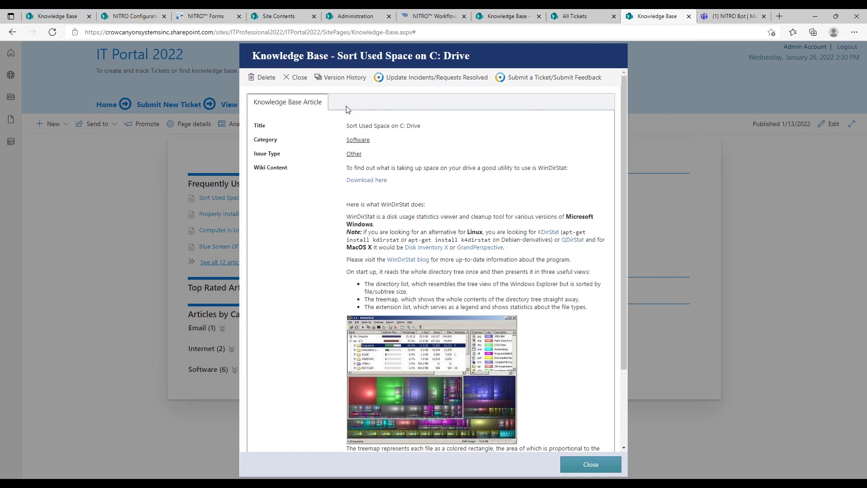
Step: Duplicate the browser tab that holds the IT Portal 2022 Knowledge Base page
click(594, 18)
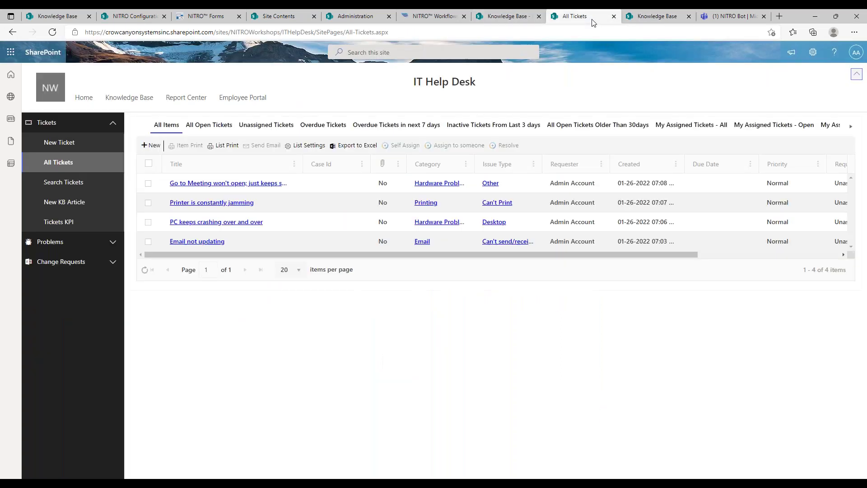
click(670, 15)
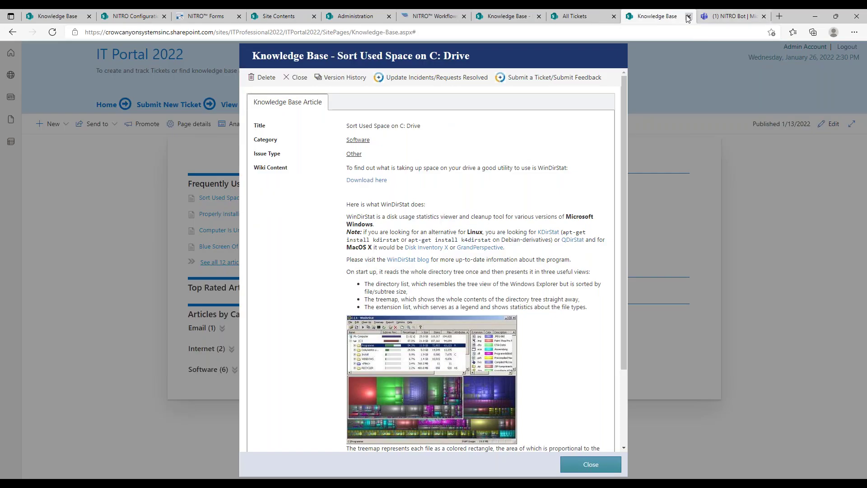
right_click(673, 17)
click(696, 85)
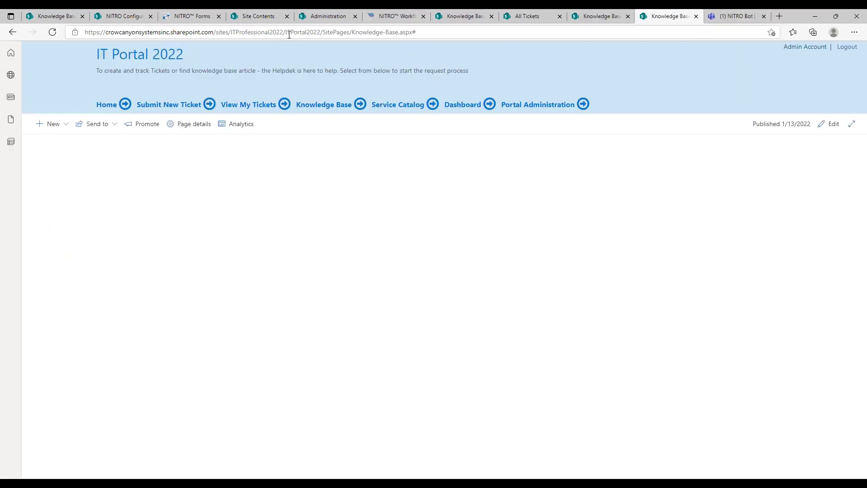
Step: Load the parent IT Professional 2022 site in the duplicated tab and open "Sort Used Space on C: Drive" from its knowledge base
drag(289, 35, 505, 26)
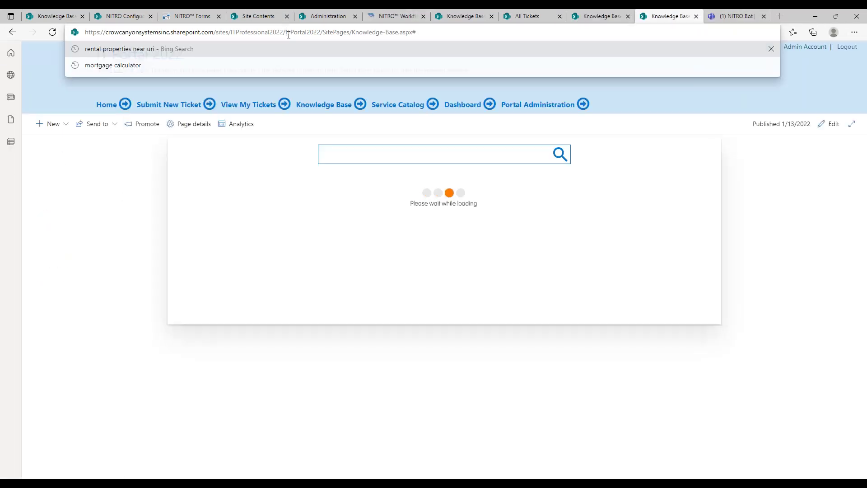
key(BackSpace)
key(Return)
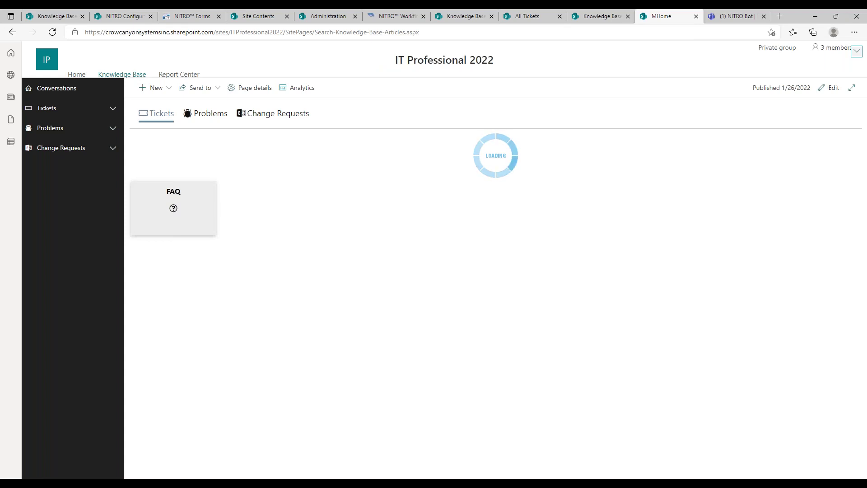
click(140, 75)
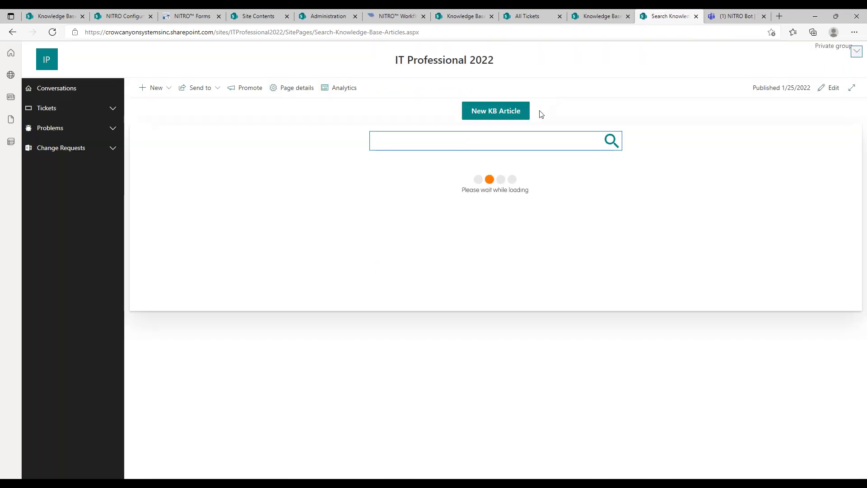
click(212, 185)
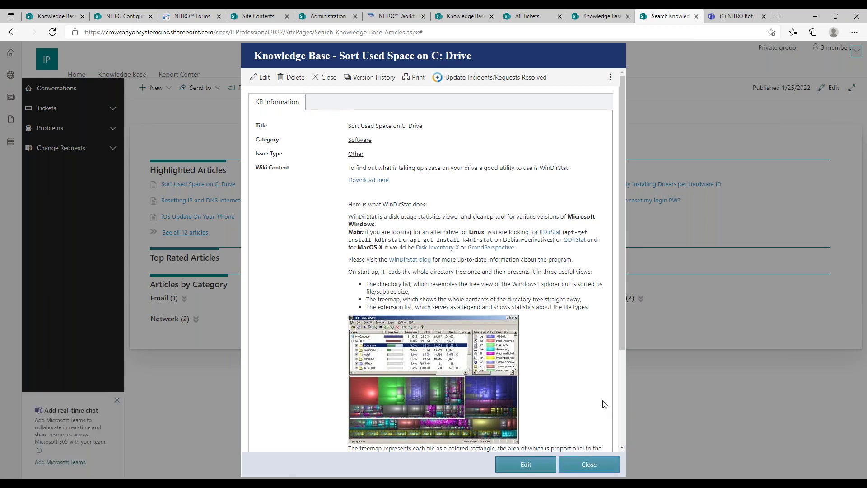
Step: Close the article, reopen "Sort Used Space on C: Drive" from the staff site's highlighted articles to review its form, and close it again
click(589, 465)
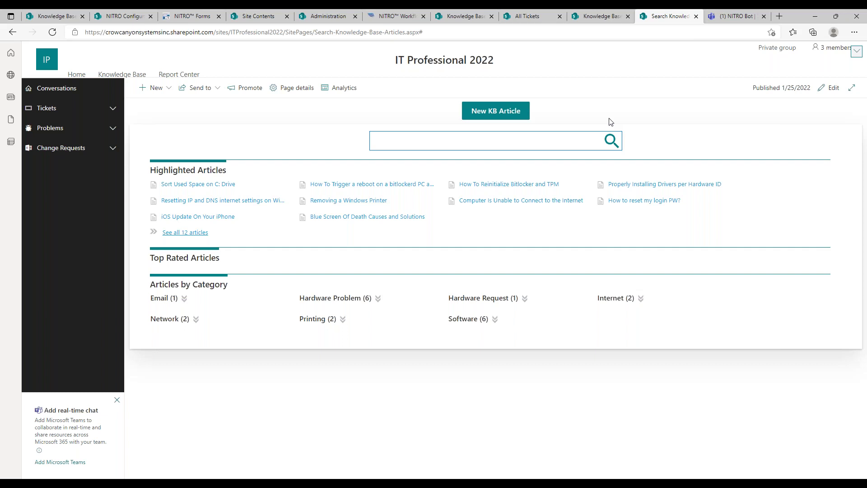
click(227, 184)
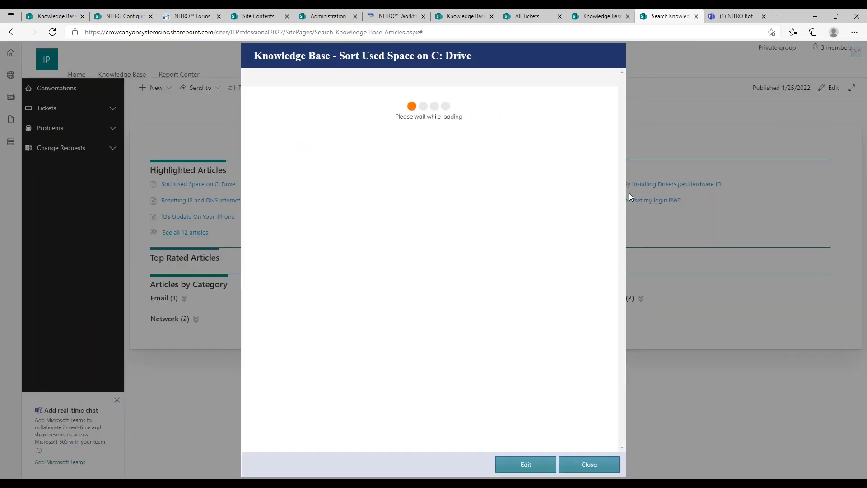
drag(619, 213, 619, 370)
click(589, 464)
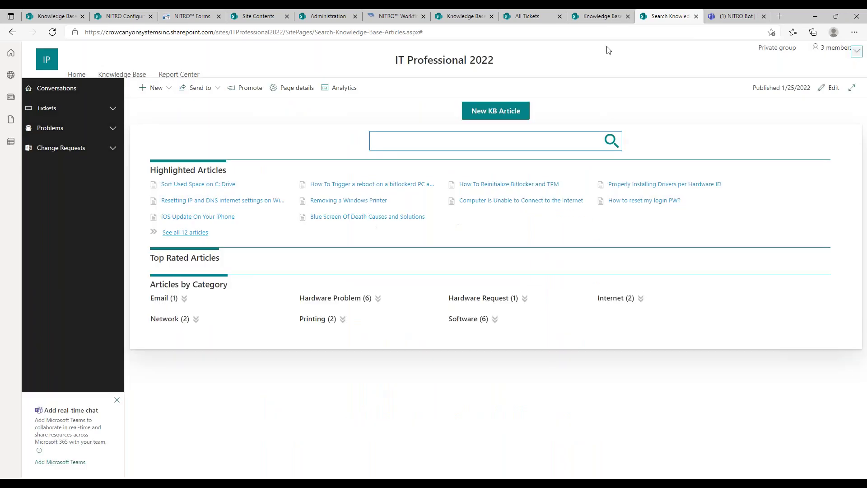
Step: Return to the portal's view of "Sort Used Space on C: Drive" and mark the article as having resolved the problem
click(601, 15)
drag(621, 243, 620, 317)
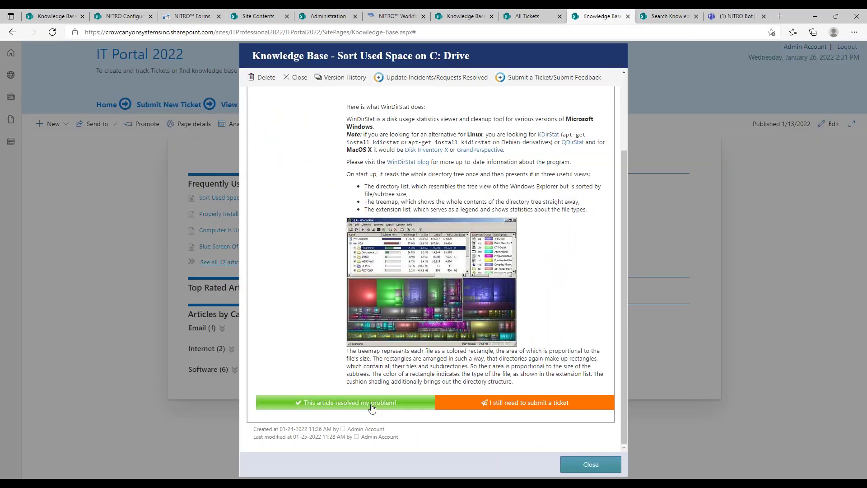
click(347, 402)
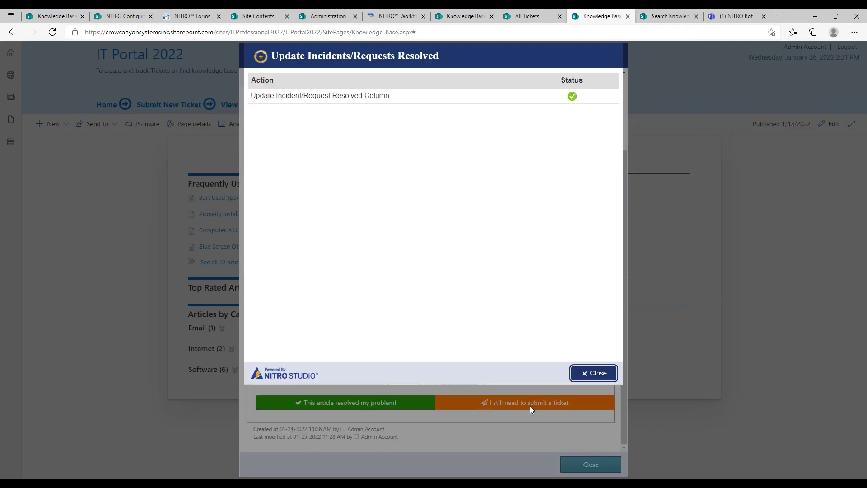
Step: Reload the portal's Knowledge Base, open the article on triggering a reboot on a bitlockered PC, and indicate that a ticket is still needed
click(54, 34)
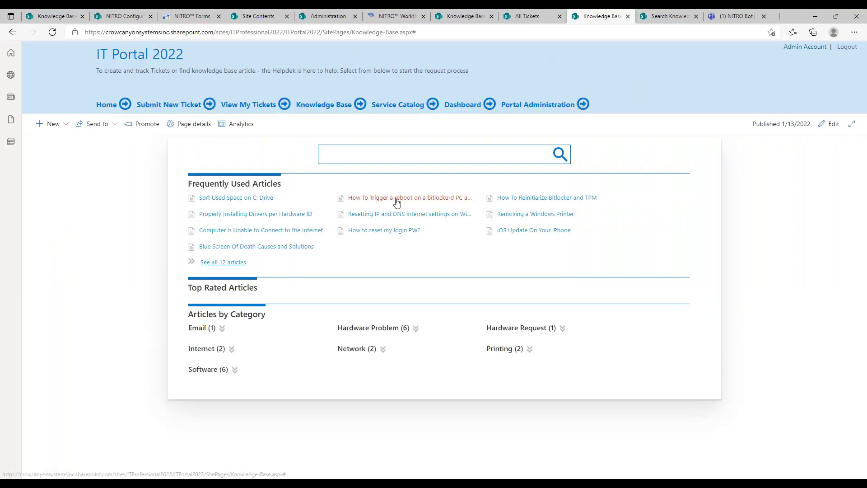
click(394, 198)
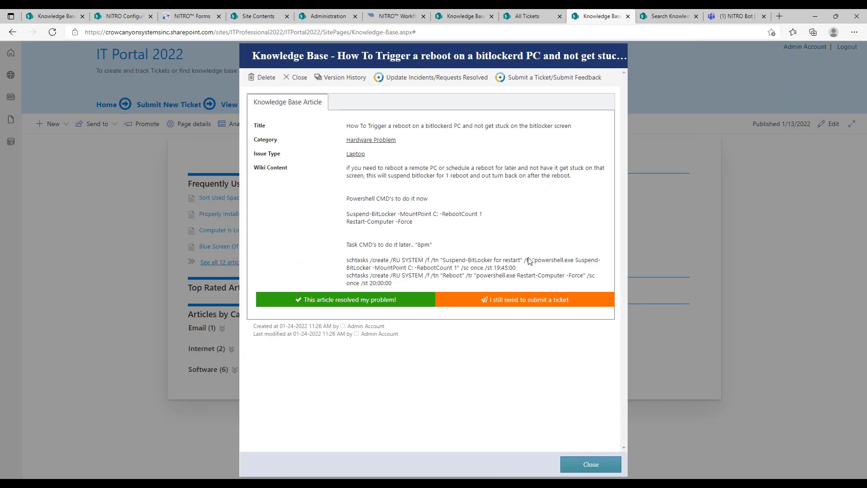
click(525, 300)
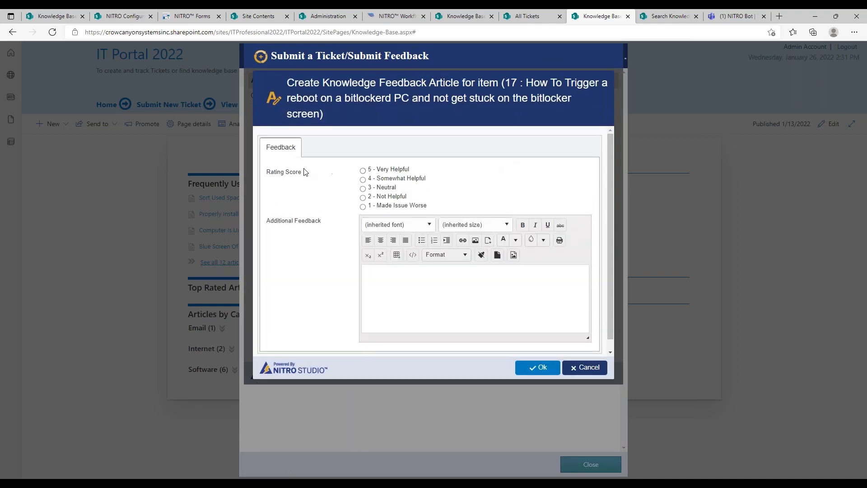
Step: Examine the feedback form's Rating Score and Additional Feedback fields, then cancel the feedback entry
drag(266, 177, 332, 180)
click(332, 192)
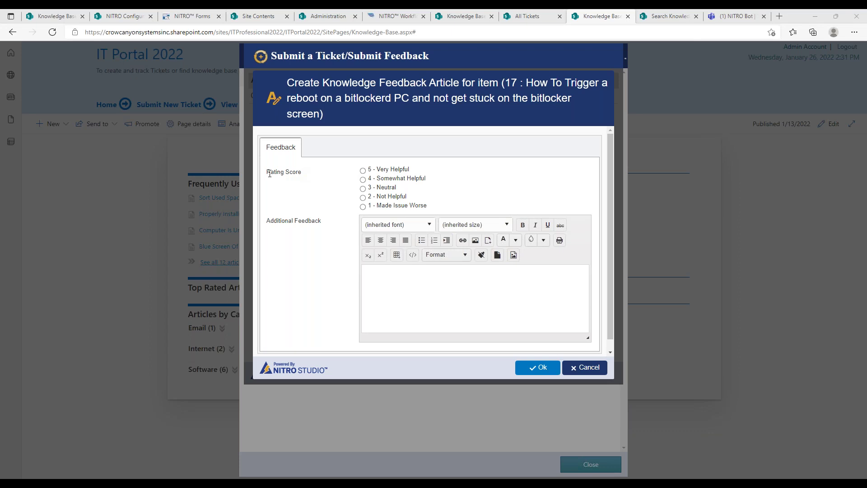
triple_click(299, 171)
click(316, 197)
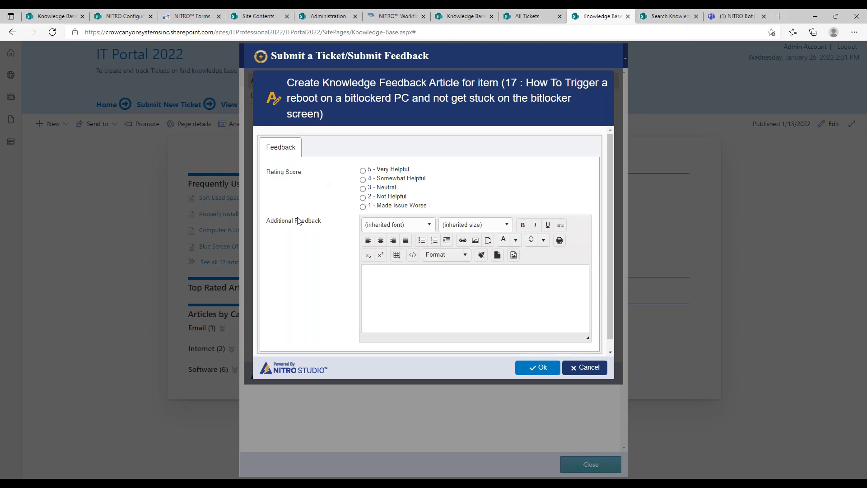
click(586, 368)
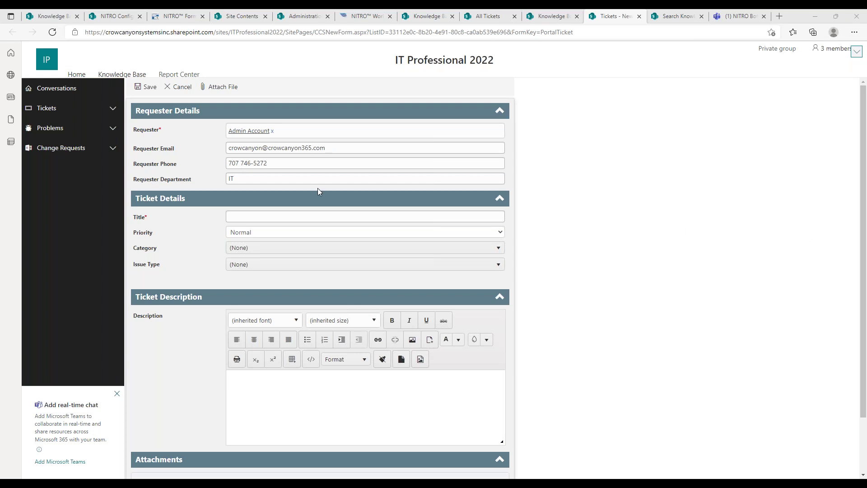
Step: Leave the new ticket form for the site's Knowledge Base page, then switch to the NITRO Bot chat in Microsoft Teams
click(140, 75)
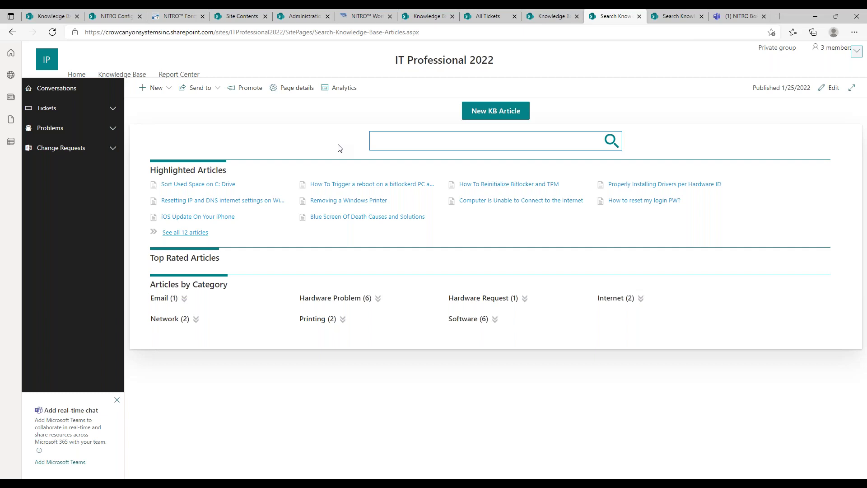
click(728, 18)
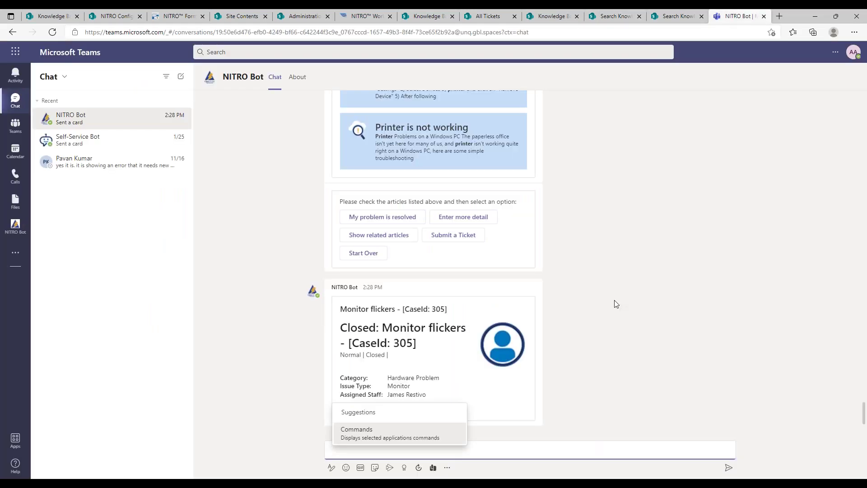
click(613, 302)
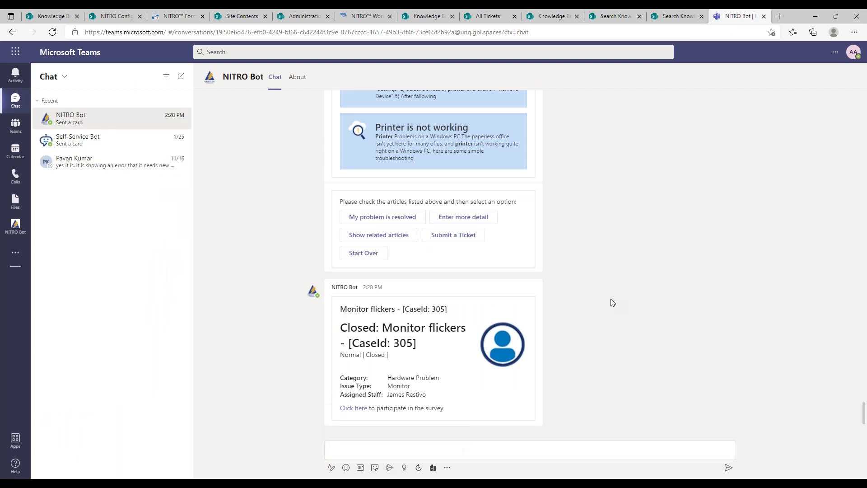
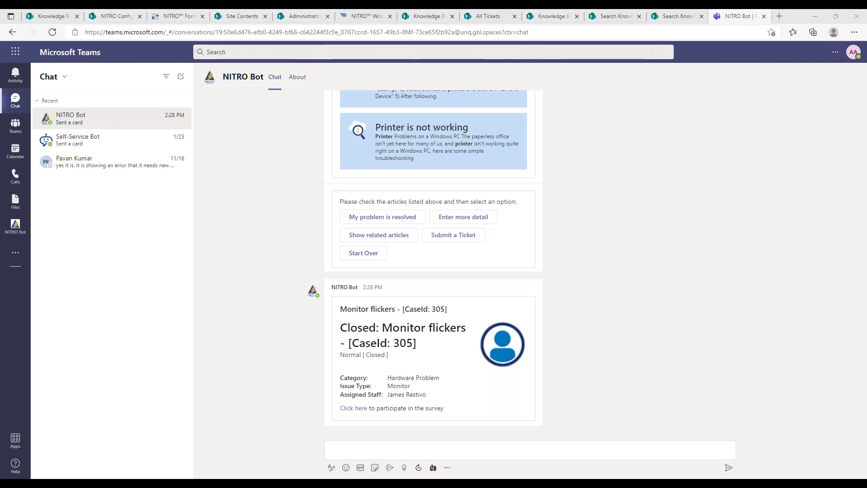
Step: Load the "demo5" SharePoint site in place of the staff knowledge base and open its modern IT Helpdesk (Professional 2020) application
click(672, 17)
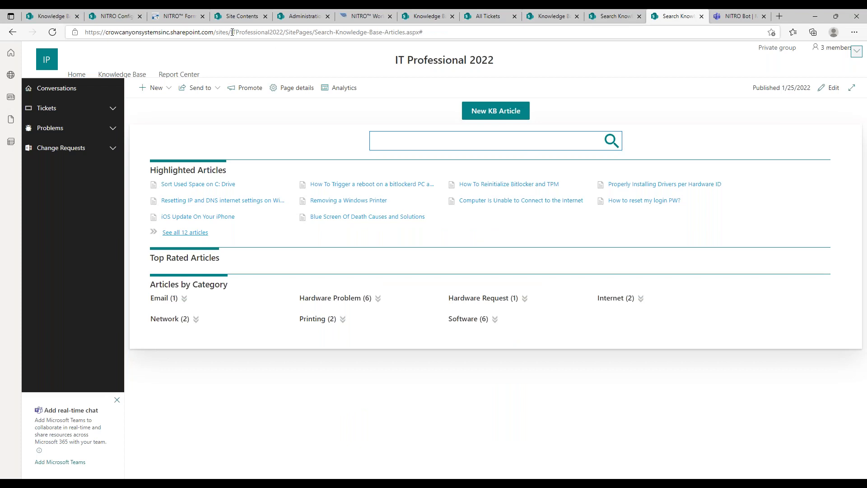
drag(230, 33, 625, 72)
text(demo5)
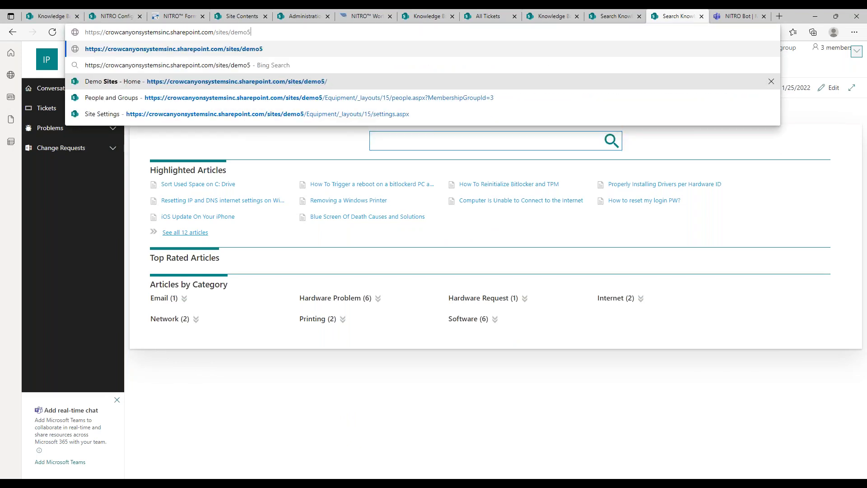
key(Return)
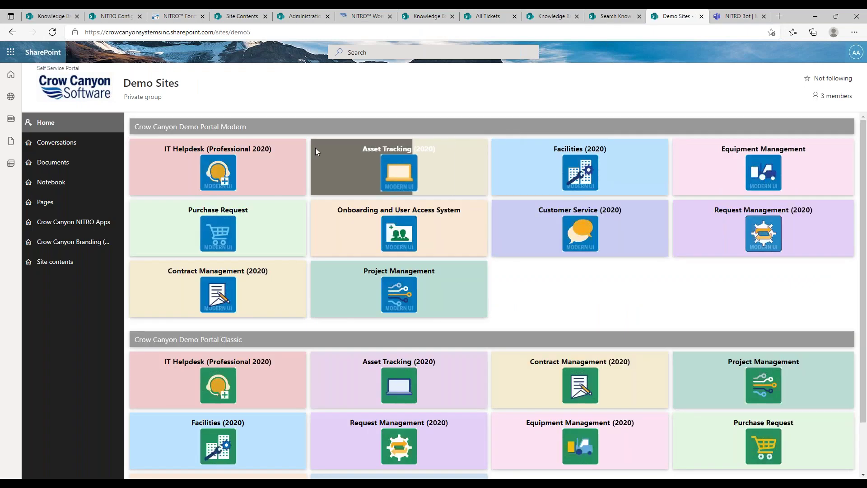
click(238, 151)
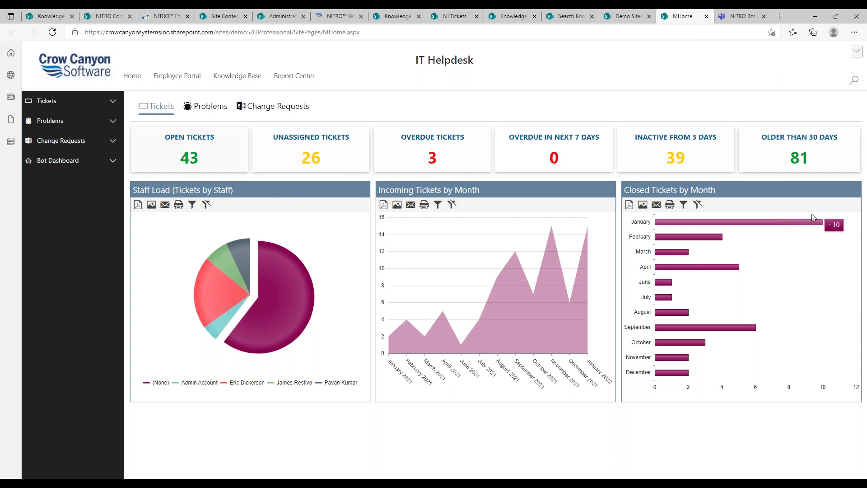
Step: Try to open the IT Helpdesk's manager dashboard by replacing the page name in the address with "managerdashboard.aspx"
click(113, 102)
click(113, 102)
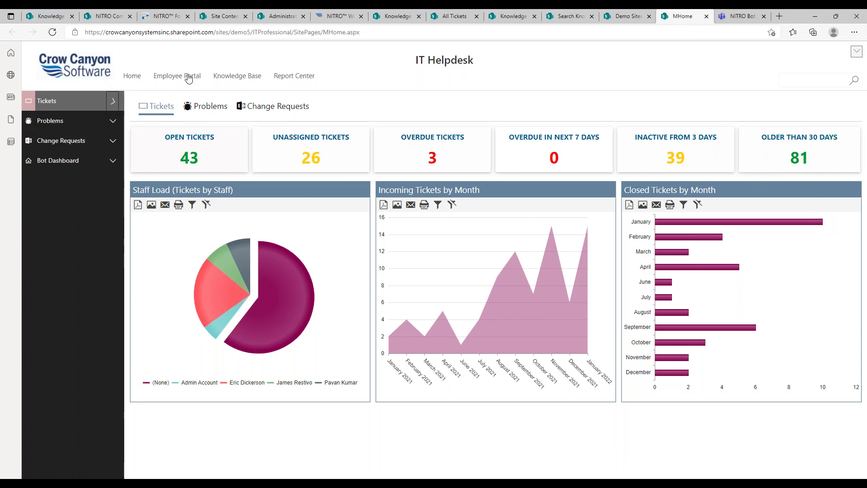
drag(323, 32, 342, 32)
drag(400, 31, 402, 30)
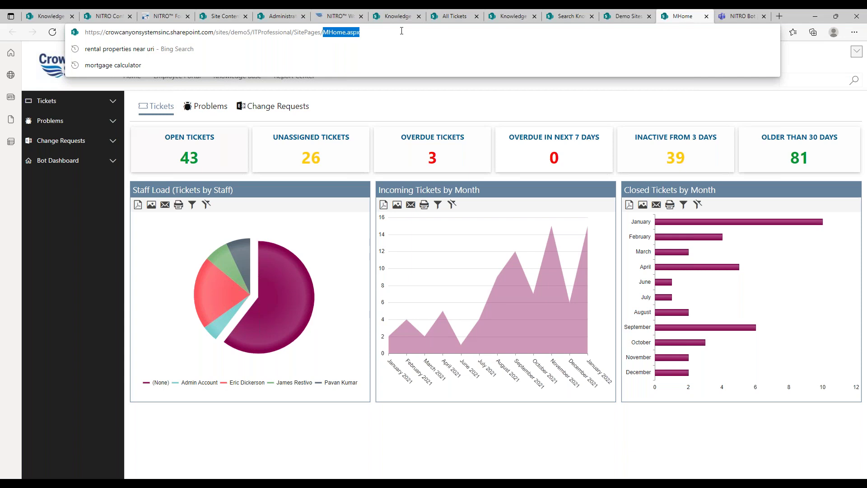
text(manaa)
key(BackSpace)
text(gerdashboard.as)
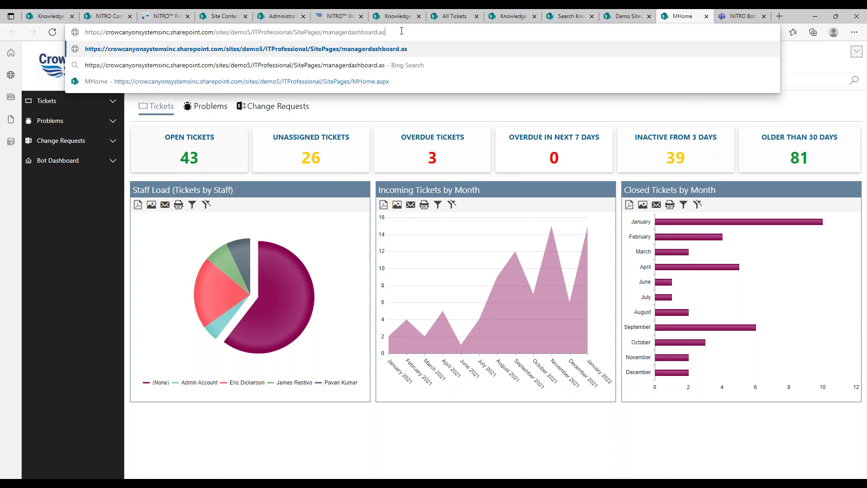
text(px)
key(Return)
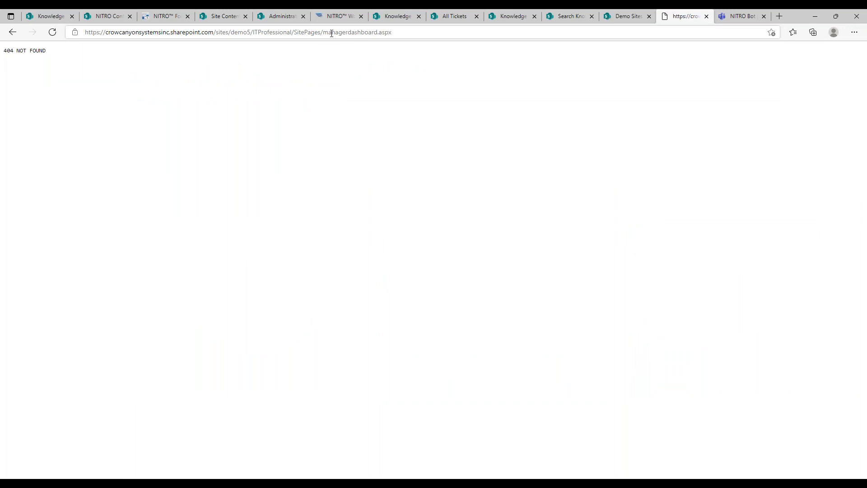
Step: Remove the dashboard page name from the web address and return to the IT Helpdesk home page
drag(321, 32, 412, 35)
key(BackSpace)
key(BackSpace)
key(BackSpace)
key(BackSpace)
key(BackSpace)
key(BackSpace)
key(BackSpace)
key(BackSpace)
key(BackSpace)
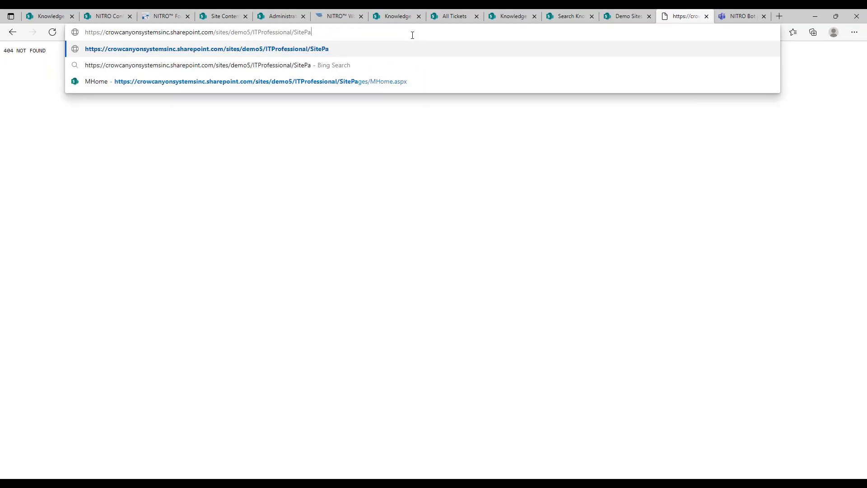
key(Return)
click(409, 36)
click(408, 35)
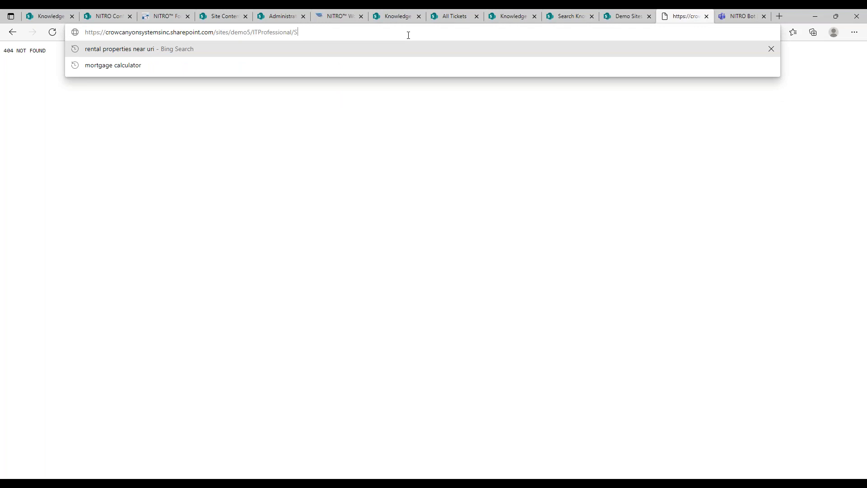
key(Return)
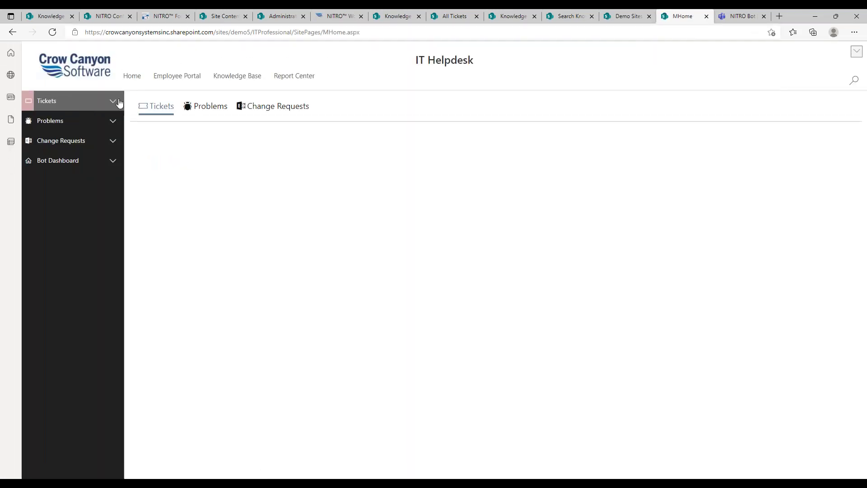
Step: Open the IT Helpdesk's Report Center and display the "Open Tickets by Category and Priority" report
click(292, 78)
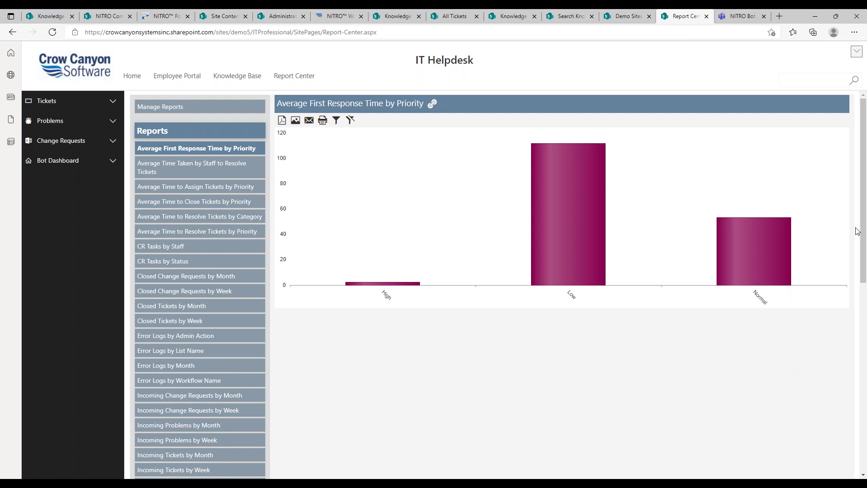
drag(862, 231, 863, 433)
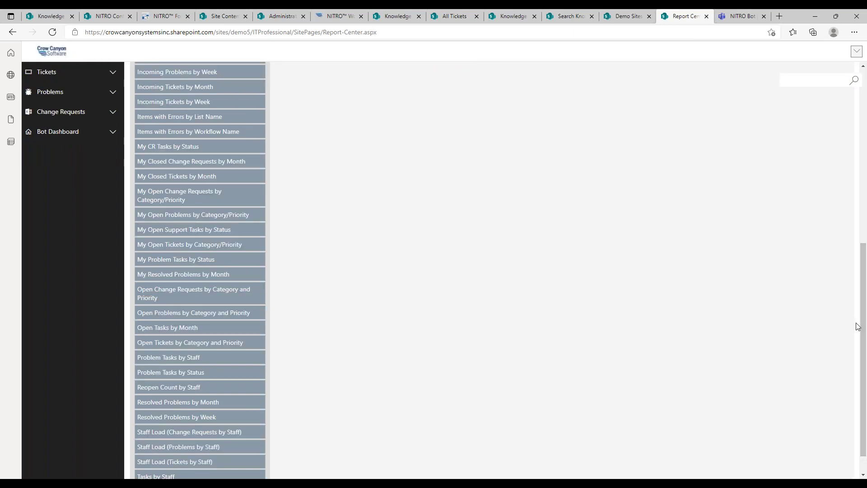
drag(863, 326, 862, 345)
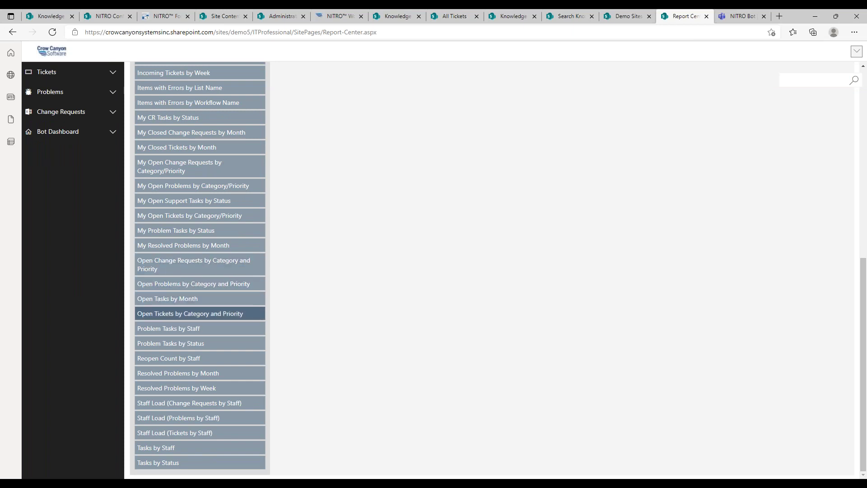
click(197, 313)
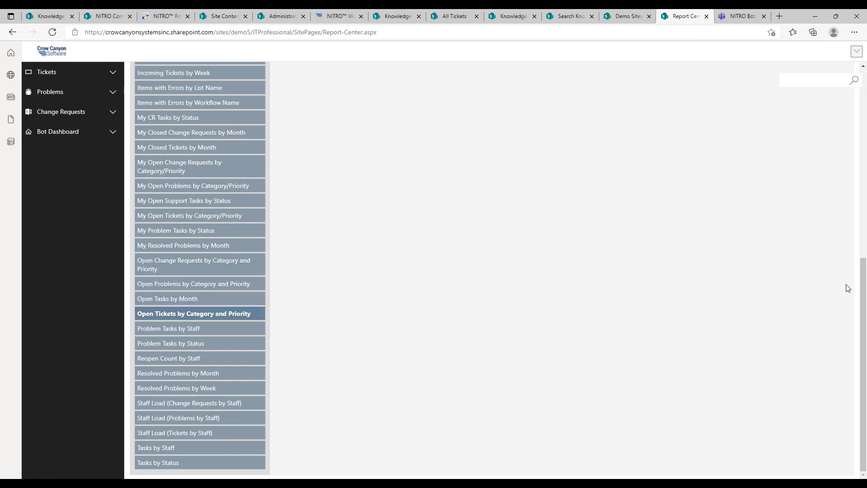
drag(862, 334, 856, 151)
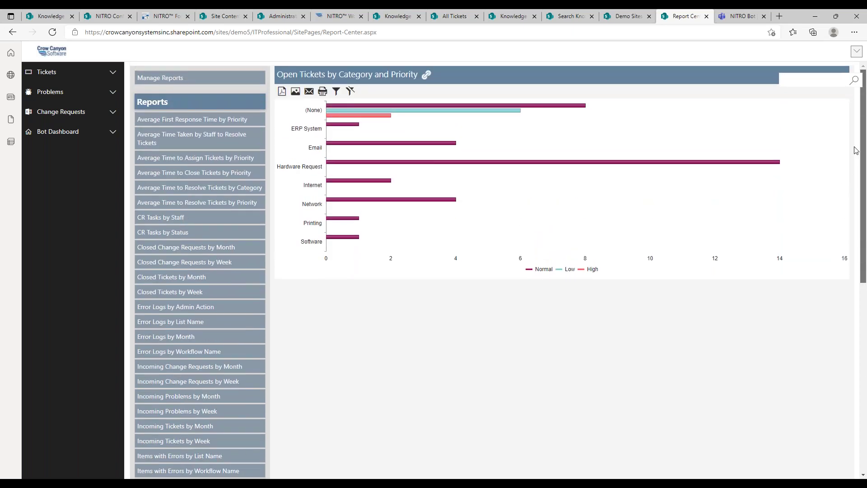
drag(856, 151, 849, 102)
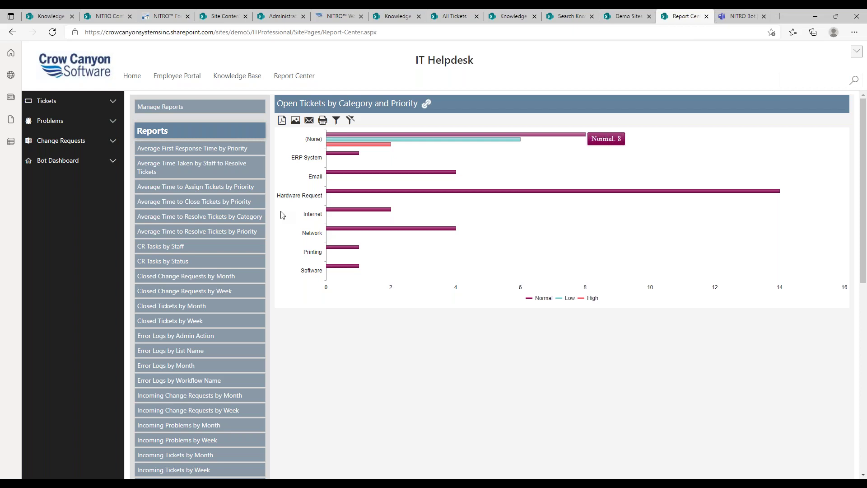
Step: Filter the "Open Tickets by Category and Priority" report by Created date for Last Month
click(337, 121)
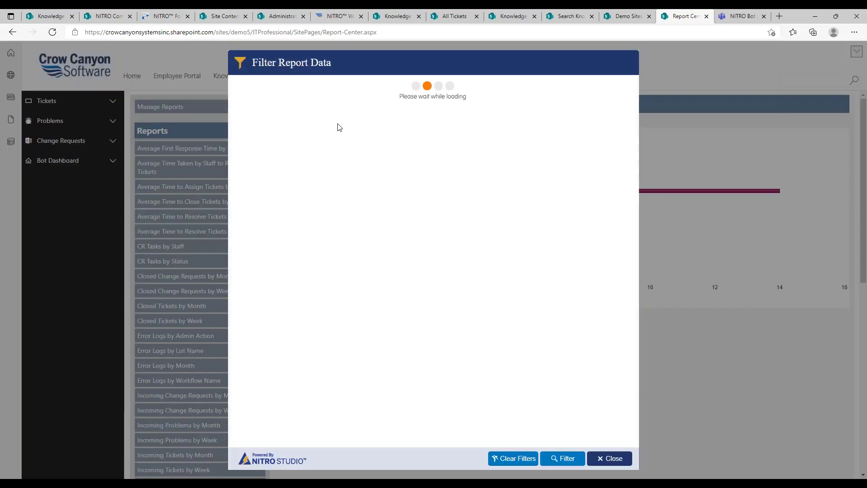
click(347, 134)
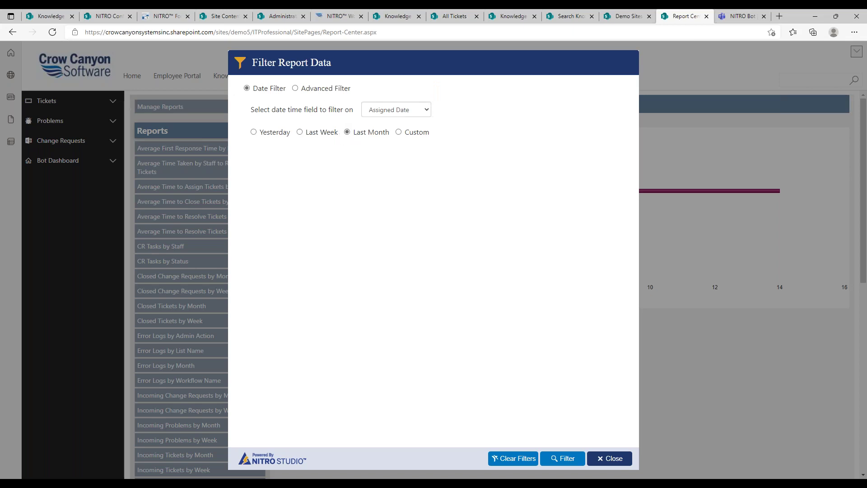
click(384, 111)
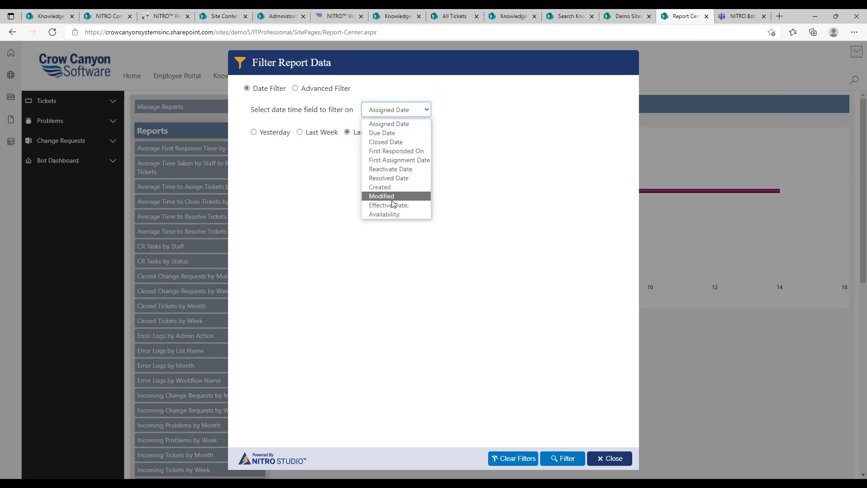
click(397, 187)
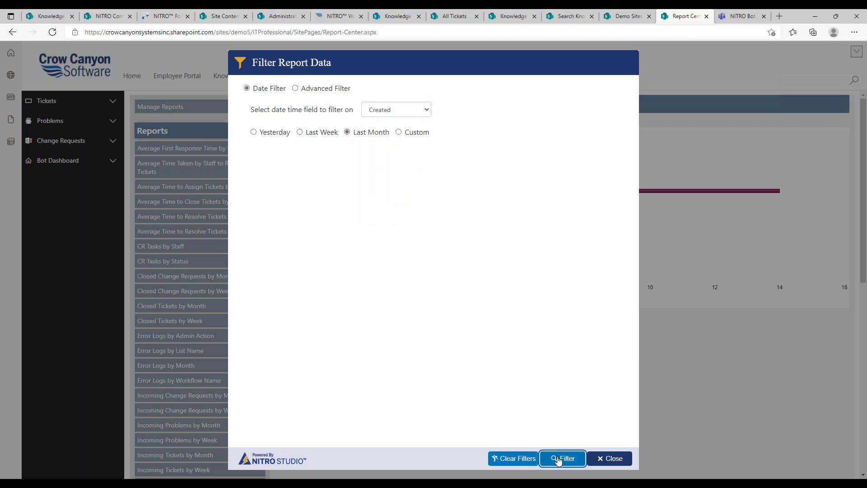
click(557, 459)
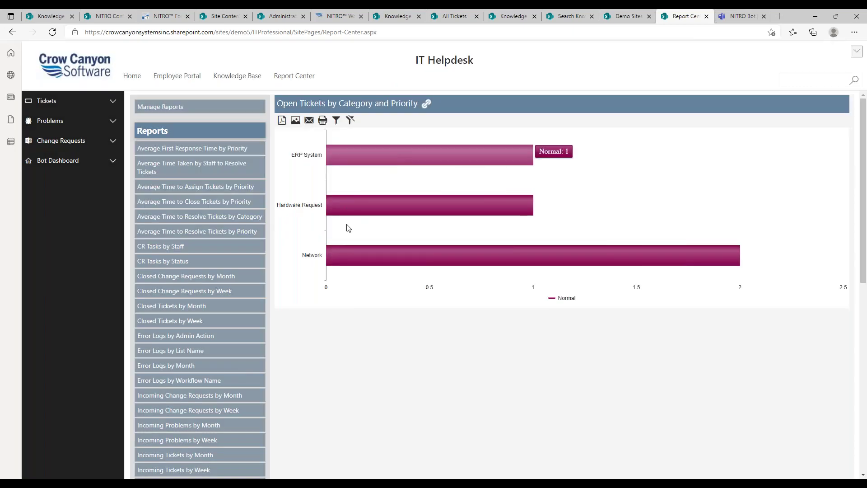
mouse_move(358, 196)
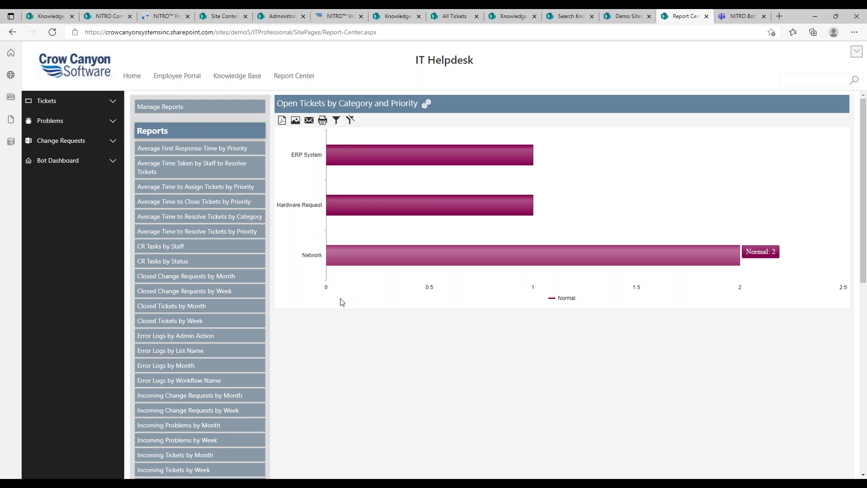
Step: Open the Crow Canyon support knowledge base at crowcanyon.help in a new browser tab
click(778, 17)
click(706, 28)
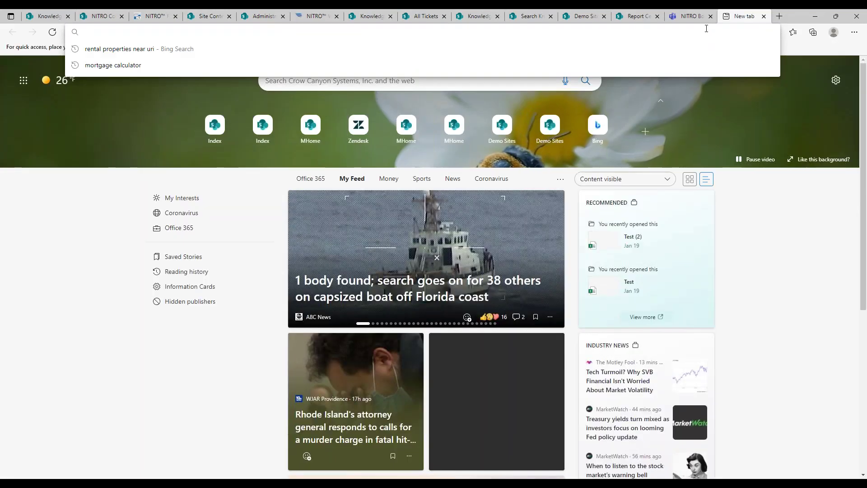
text(crowcanyon.)
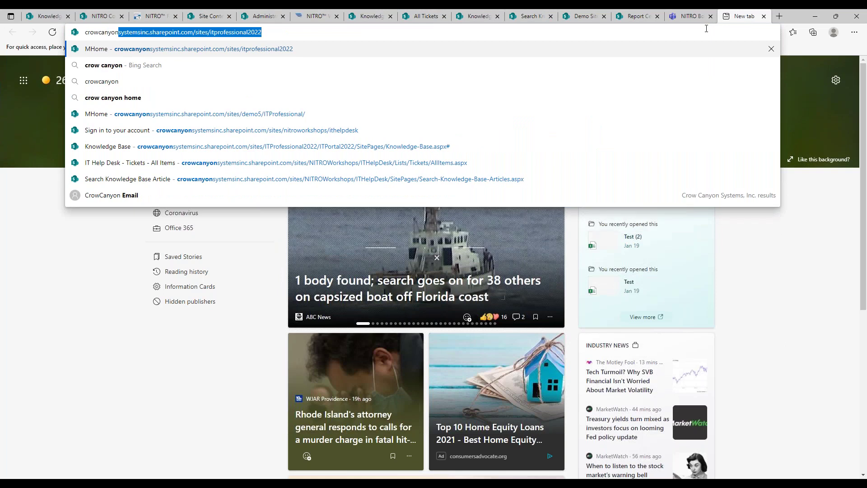
text(help)
key(Return)
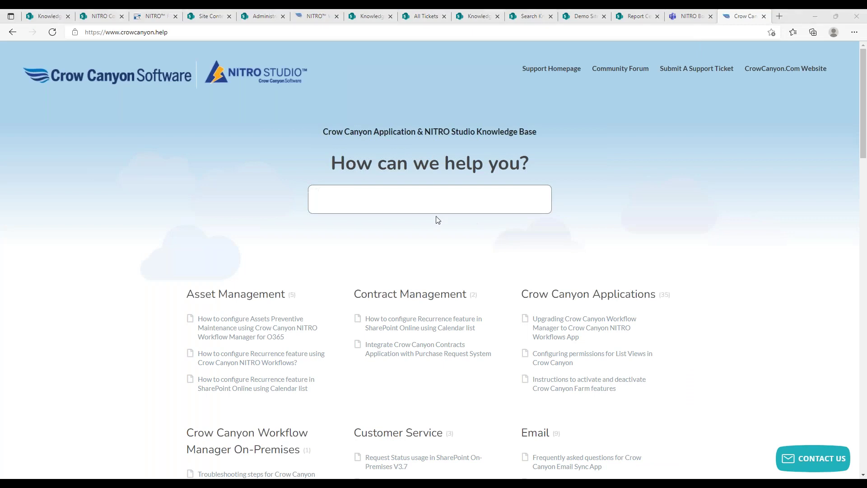
Step: Search the support knowledge base for "how do i install" and open the "Steps To Install NITRO BOT" article
click(406, 189)
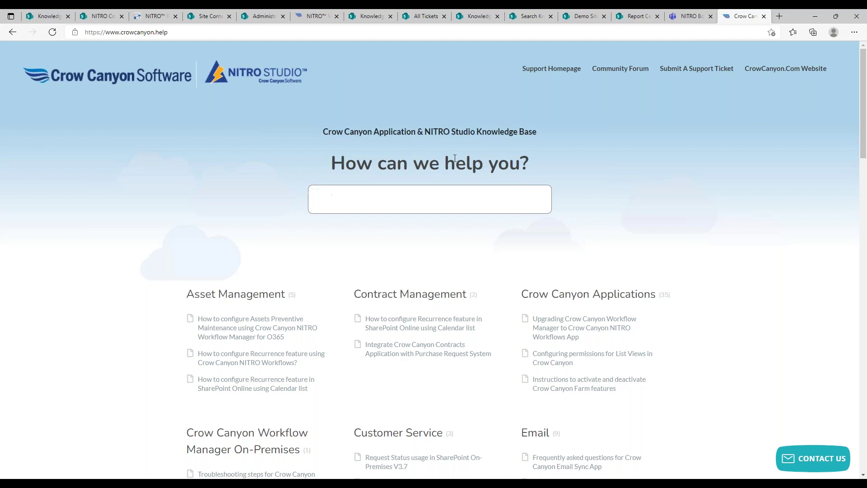
text(how do i install)
key(Return)
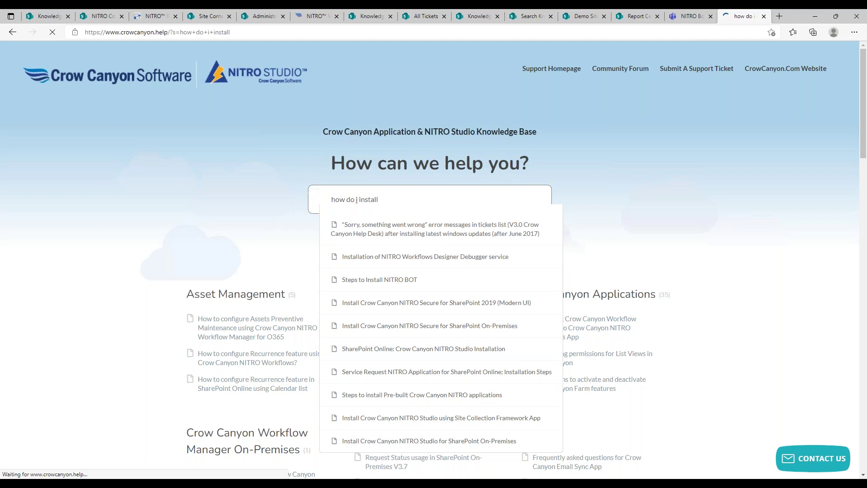
click(269, 336)
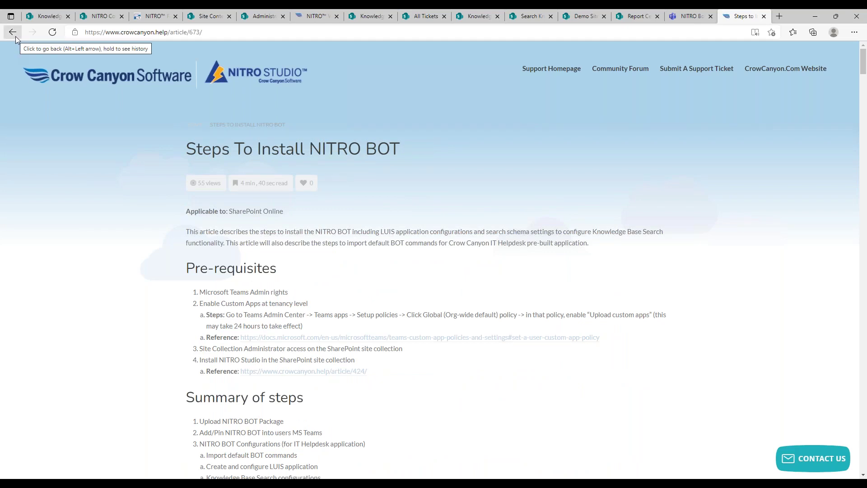
Step: Open the Community Forum from the support site
click(642, 76)
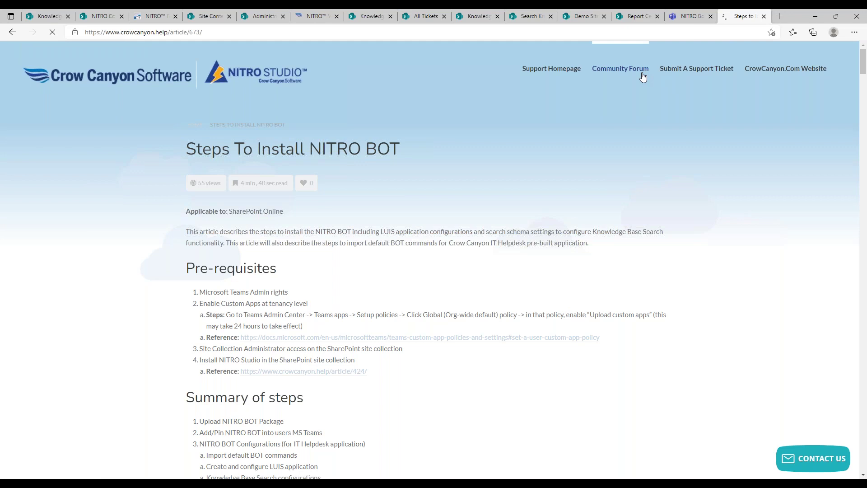